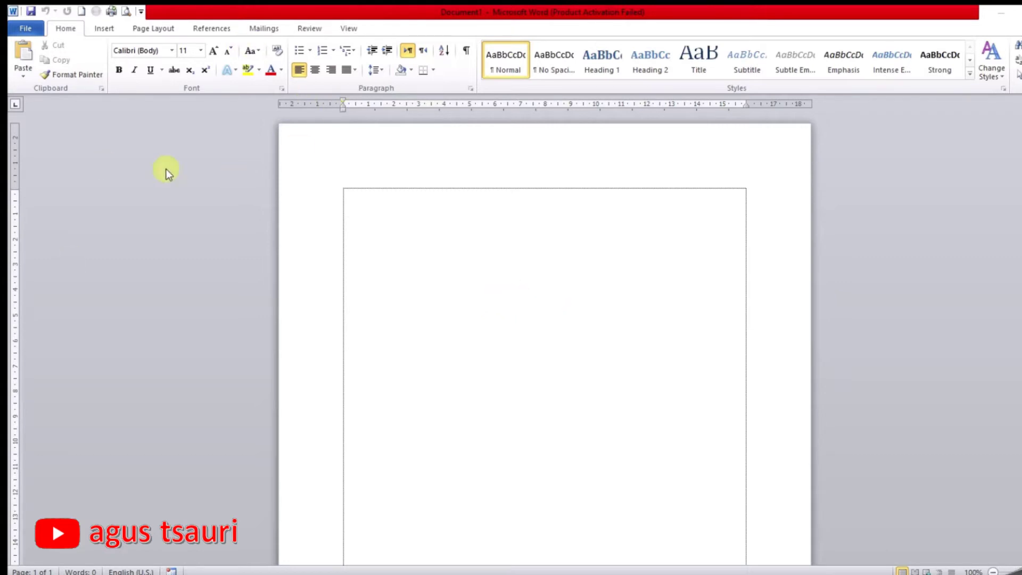
Step: Set the paper size to F4 (21 × 33 cm) in Page Setup
scroll(702, 251, "down", 1)
scroll(702, 250, "down", 7)
scroll(711, 269, "down", 2)
scroll(715, 277, "up", 10)
left_click(164, 31)
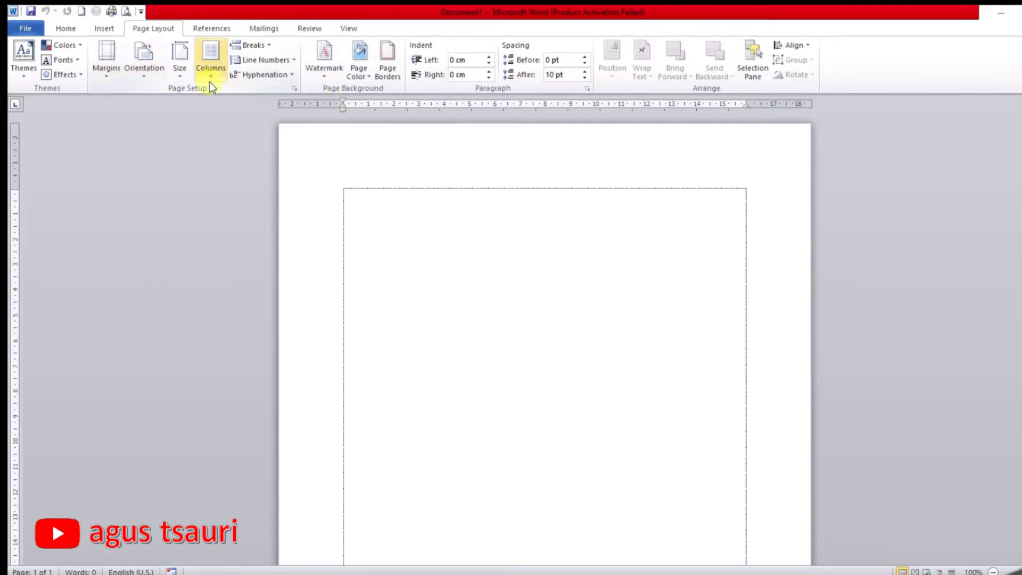
left_click(105, 81)
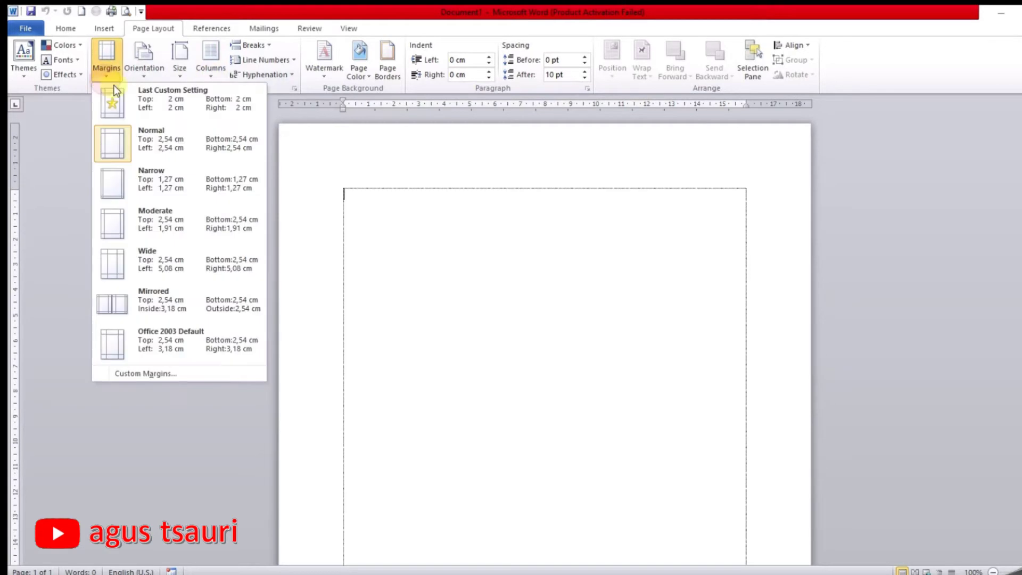
left_click(177, 374)
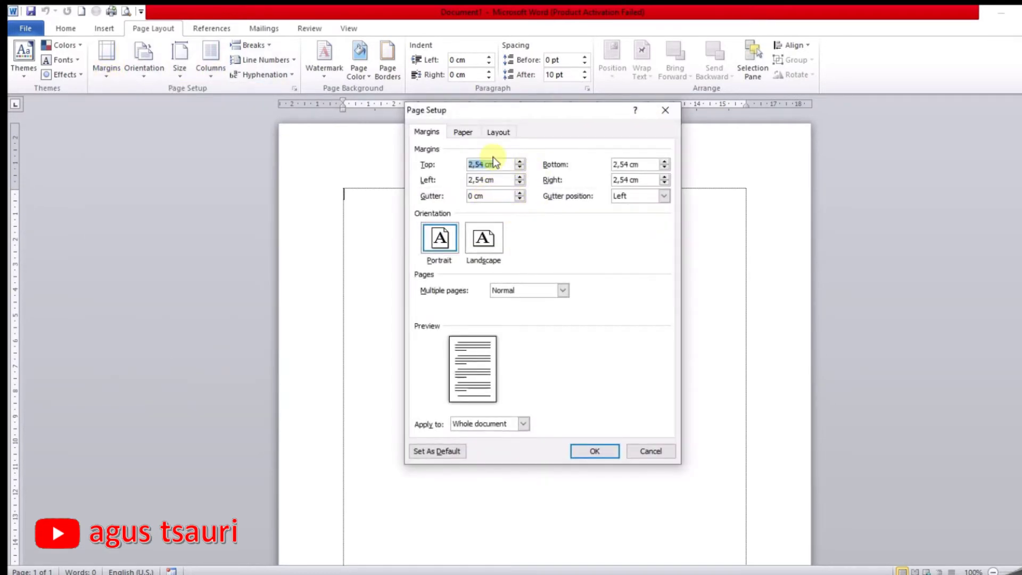
left_click(463, 132)
left_click(503, 166)
scroll(450, 205, "down", 1)
scroll(450, 205, "down", 2)
scroll(448, 202, "down", 1)
left_click(432, 204)
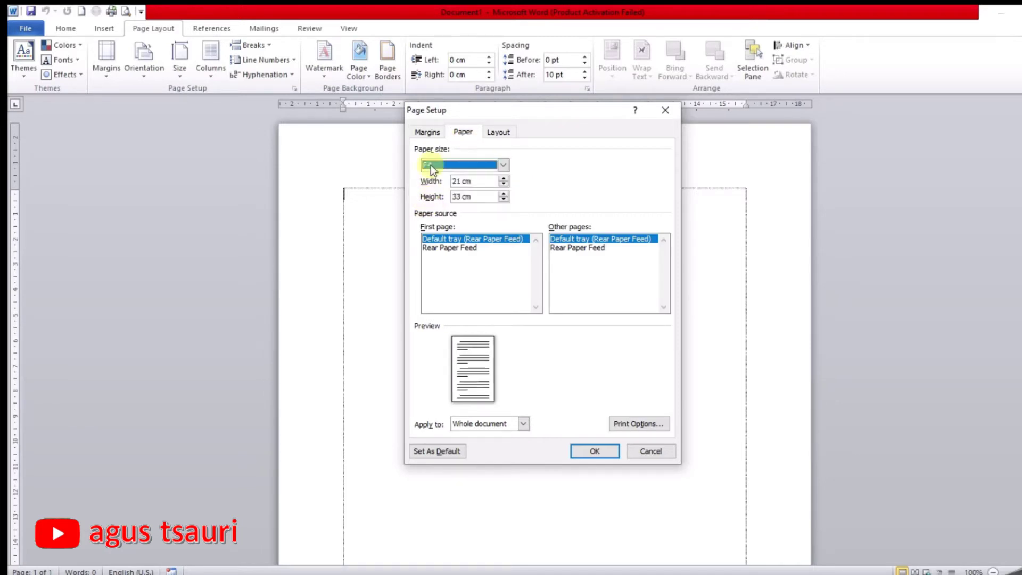
Step: Set the top margin to 1 cm and the bottom, left and right margins to 2 cm
left_click(431, 136)
left_click(500, 159)
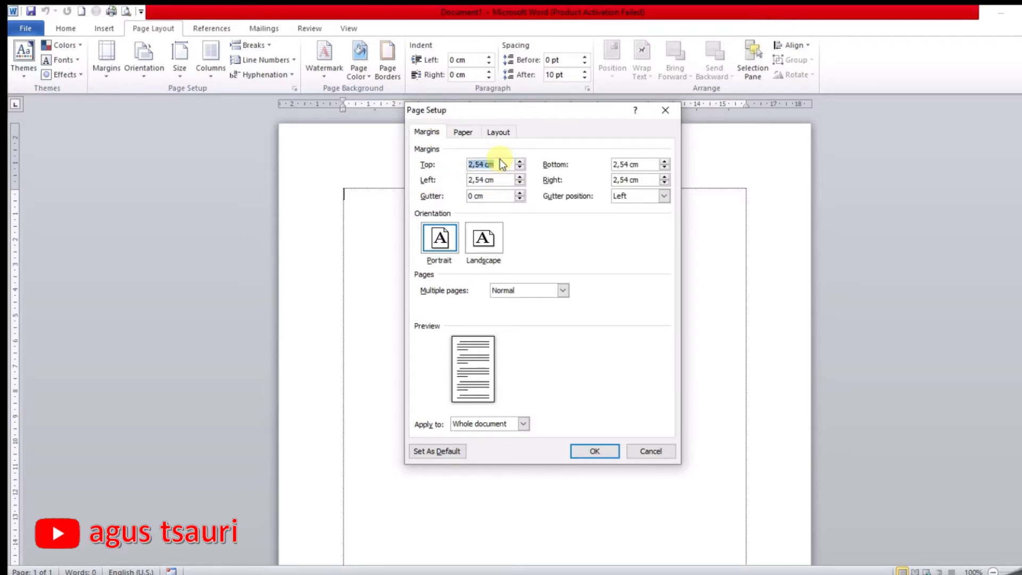
type("2")
key("Tab")
type("2")
key("Tab")
type("2")
key("Tab")
type("2")
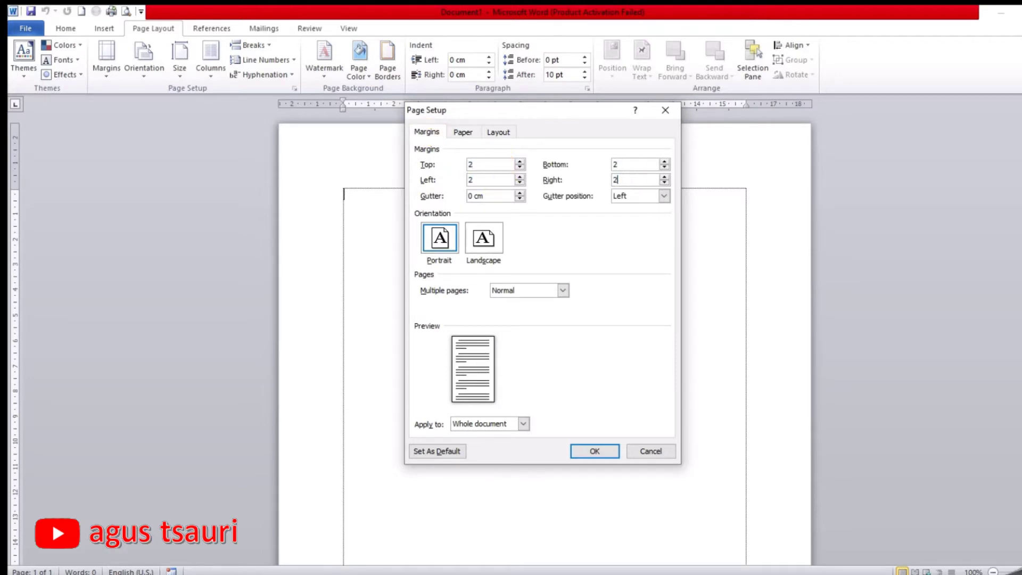
double_click(495, 164)
type("1")
left_click(595, 451)
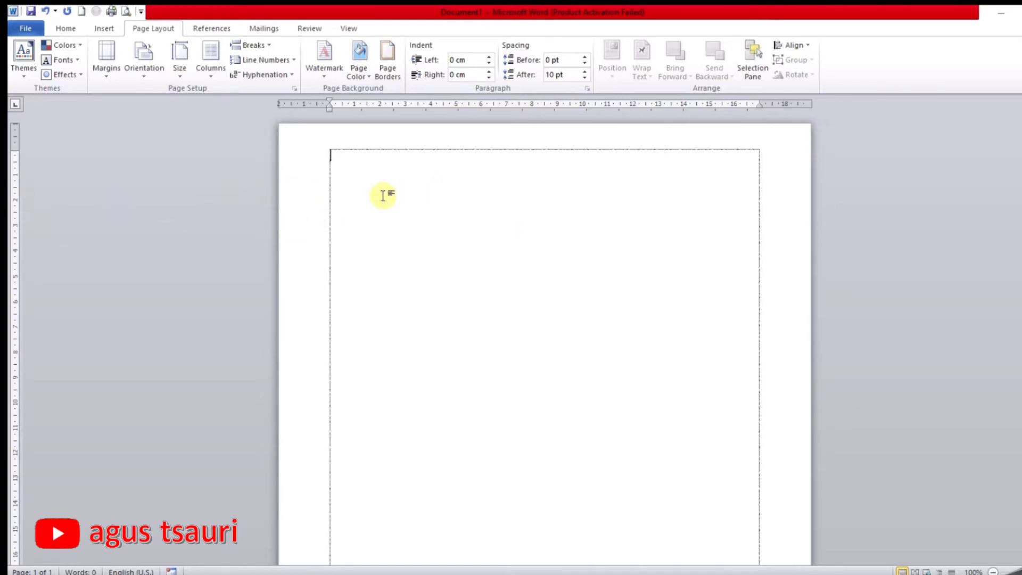
Step: In the header, type PT. SENTOSA SEJAHTERA, the company's street address, and a phone and e-mail line
double_click(416, 144)
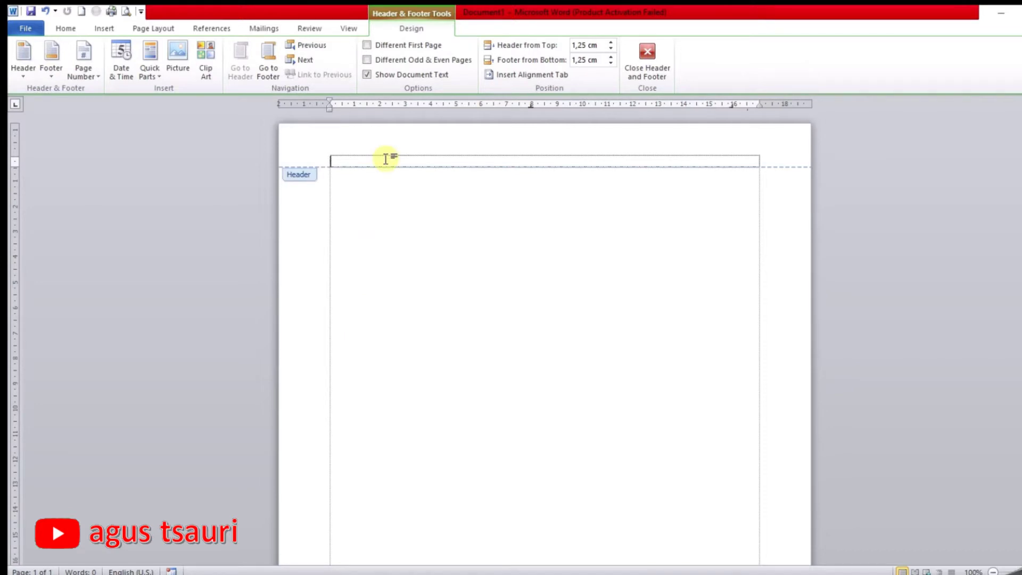
type("PT. ")
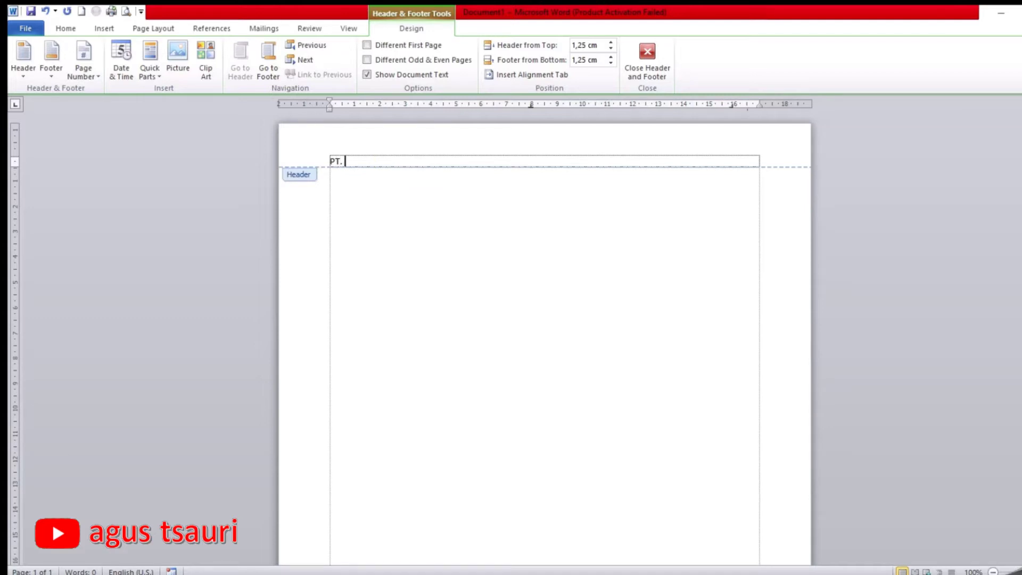
type("SENTOSA SEJAHTERA")
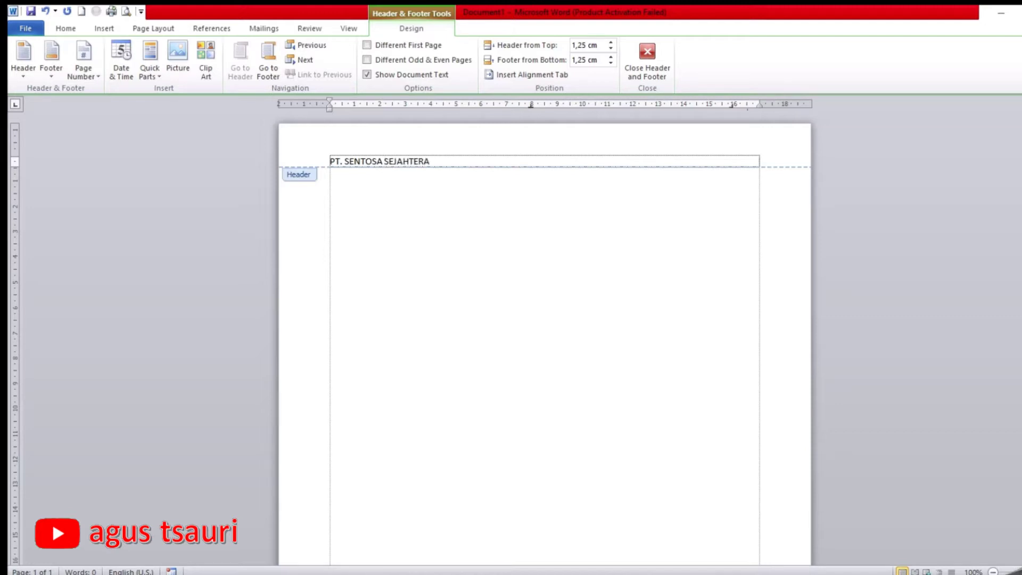
key("Return")
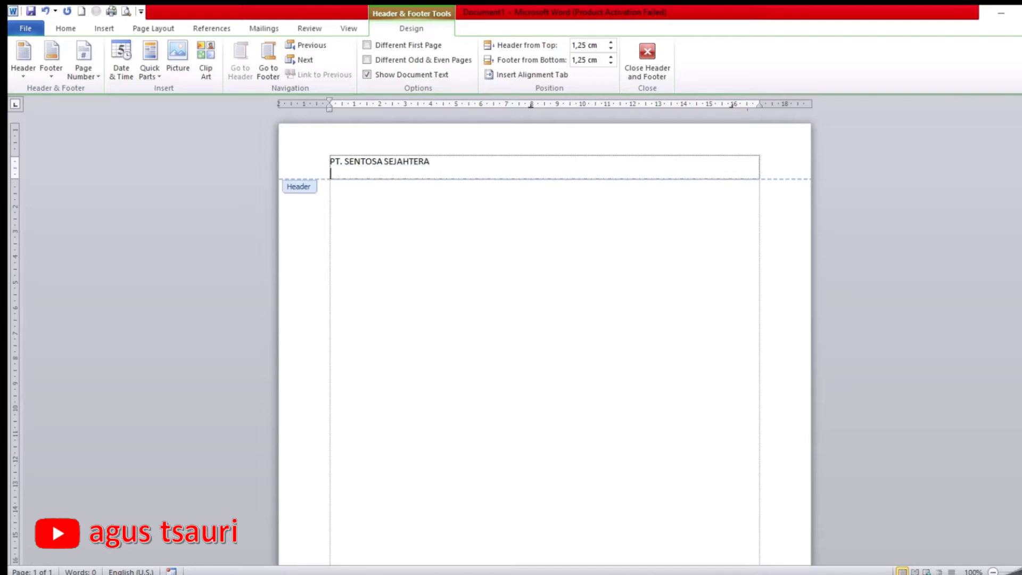
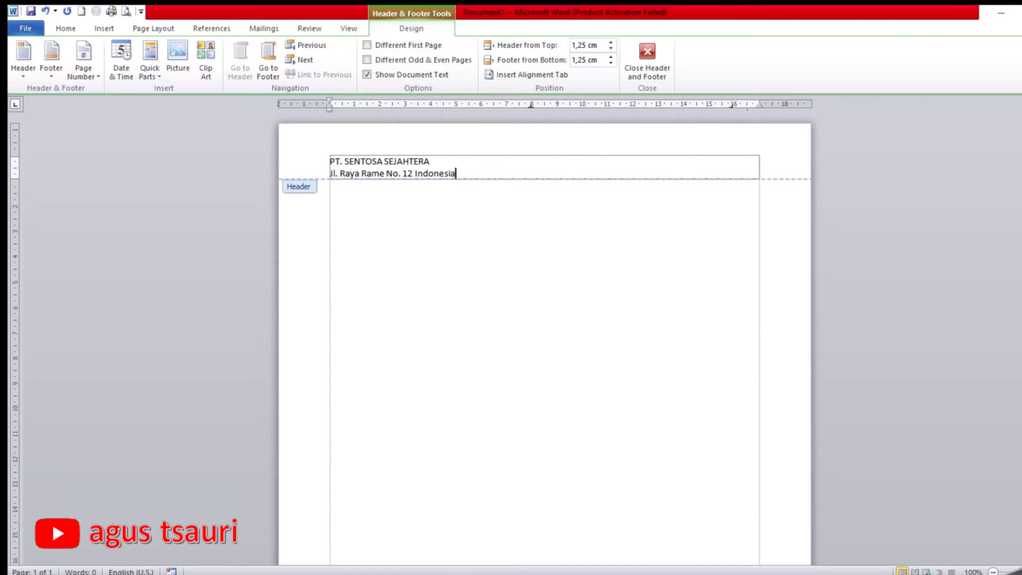
key("Return")
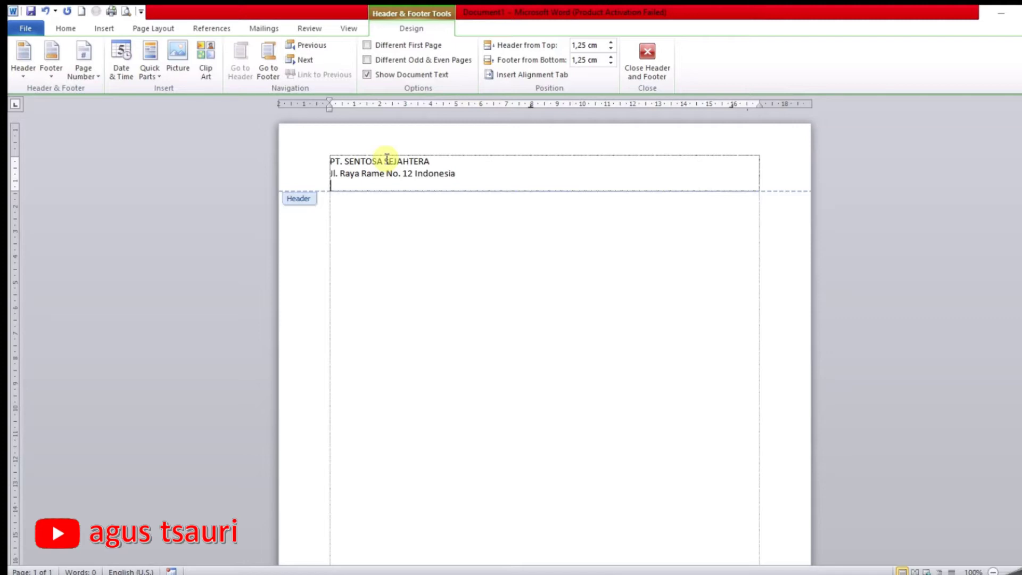
type("Telp. ")
type("08")
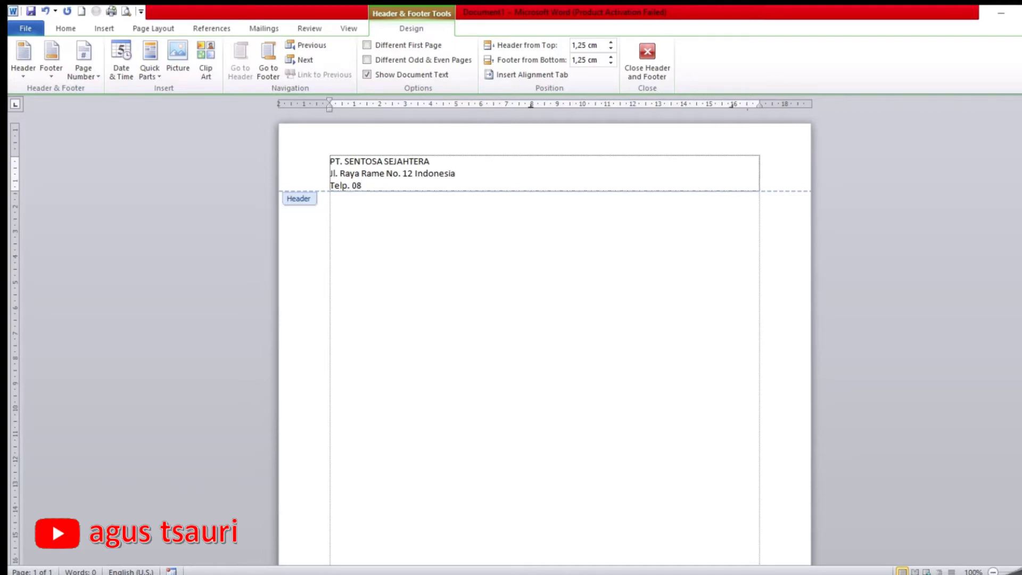
type("0000000000")
key("BackSpace")
key("BackSpace")
key("BackSpace")
key("BackSpace")
type("mail : ")
type("dsfdsf")
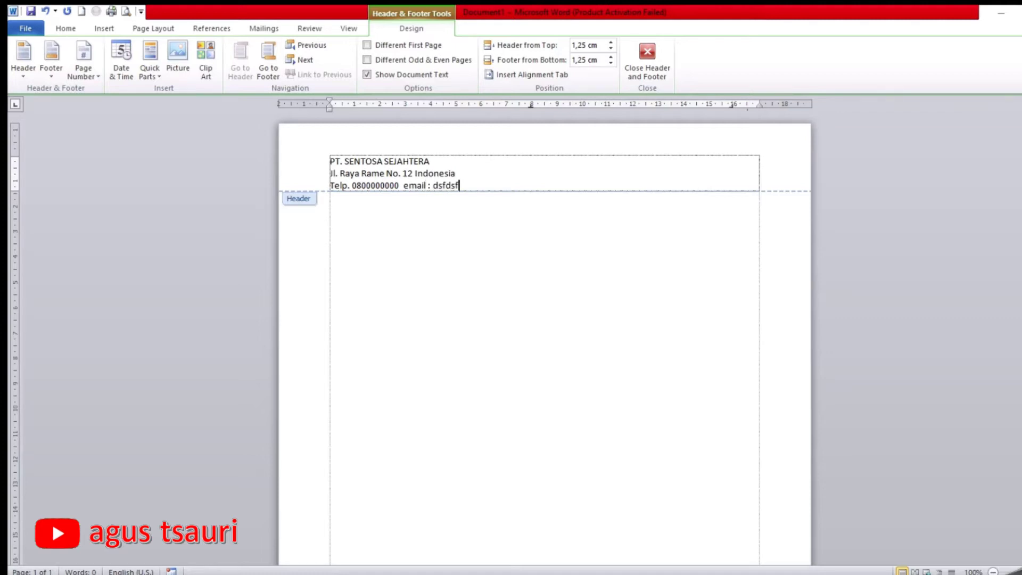
type("@gmail.com")
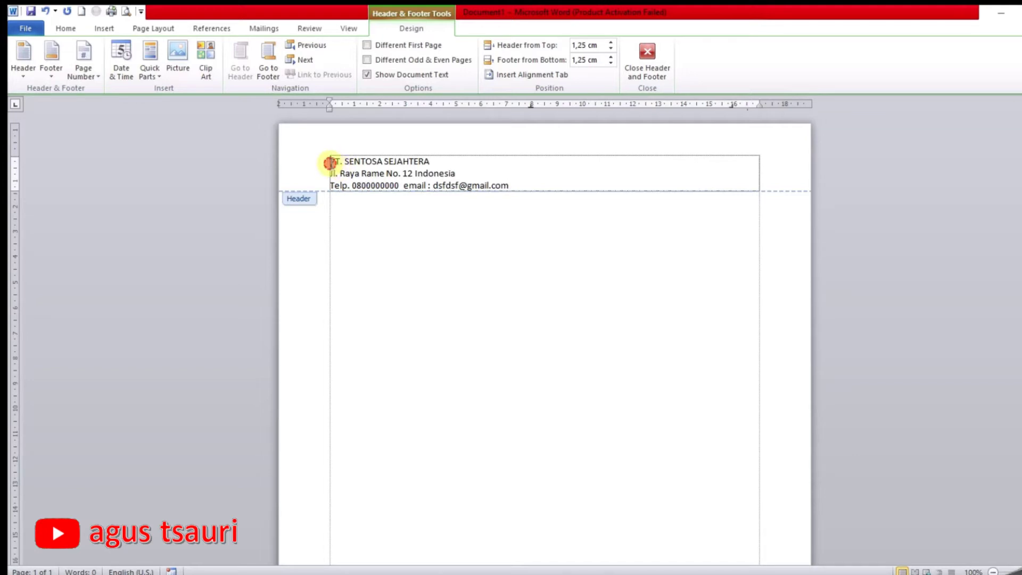
left_click_drag(331, 162, 498, 181)
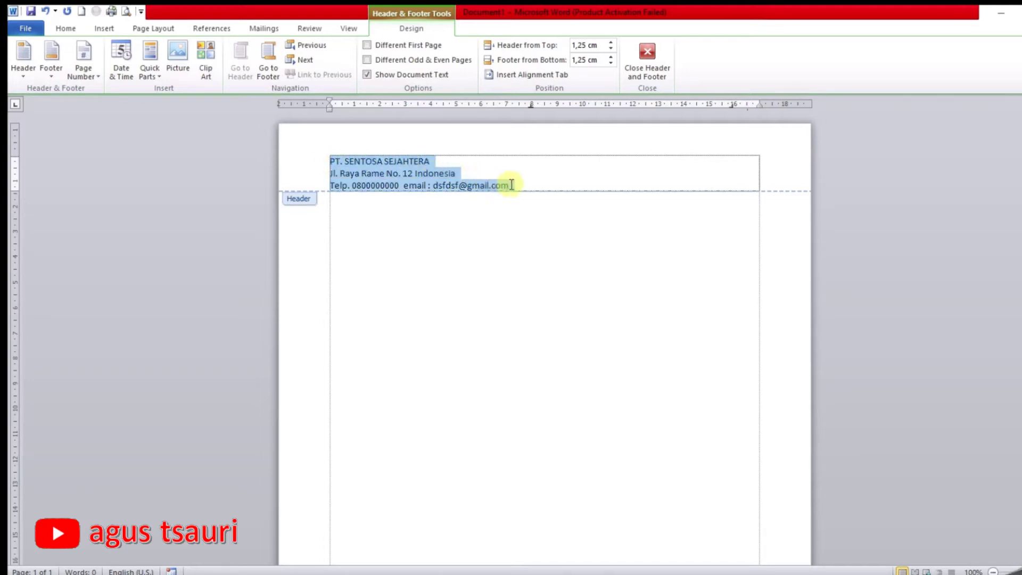
Step: Indent the letterhead 2 cm and make PT. SENTOSA SEJAHTERA 22 pt Arial Black
left_click_drag(328, 103, 380, 119)
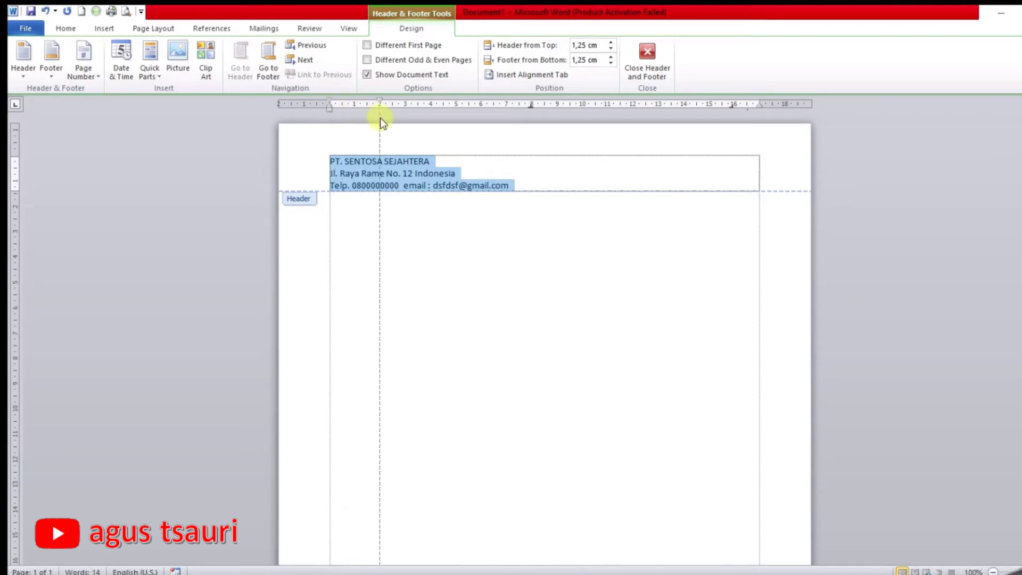
left_click_drag(380, 118, 380, 118)
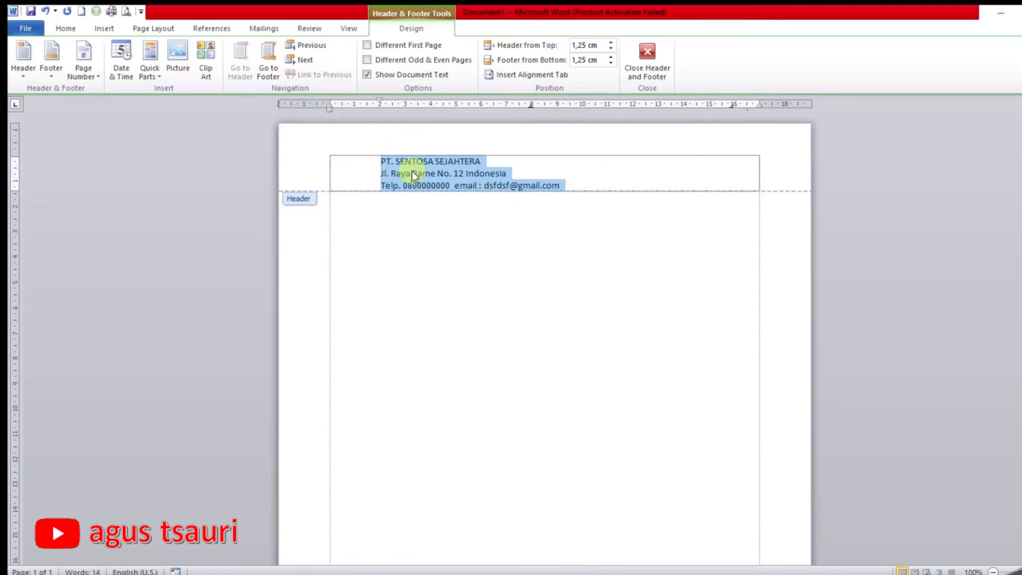
left_click(399, 162)
left_click_drag(383, 161, 482, 160)
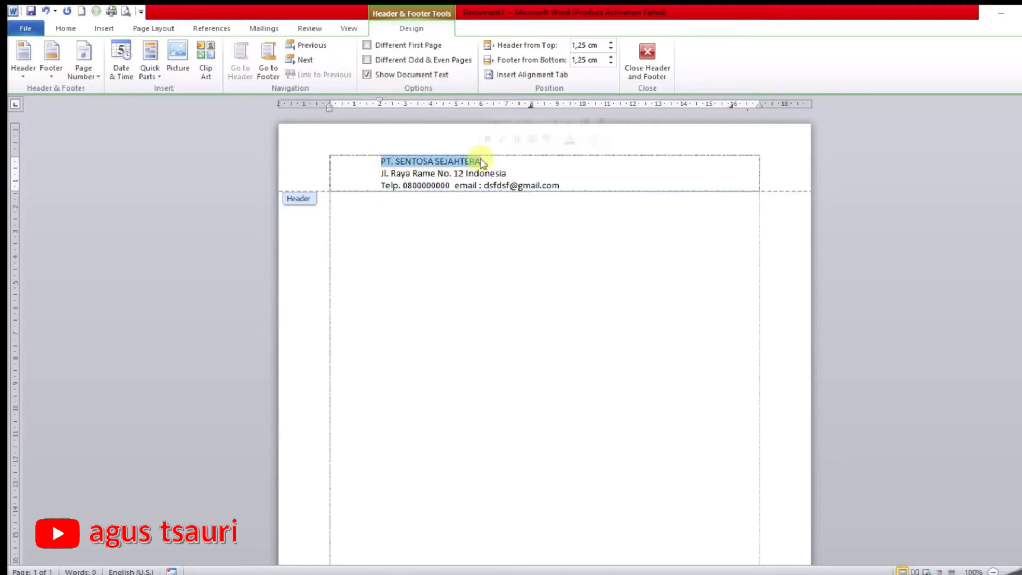
left_click(63, 29)
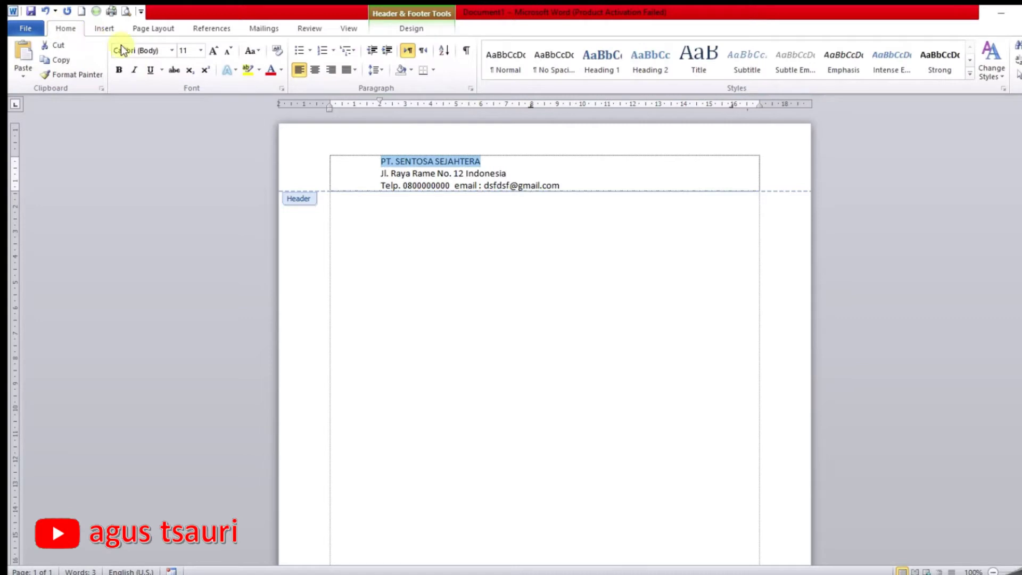
left_click(203, 51)
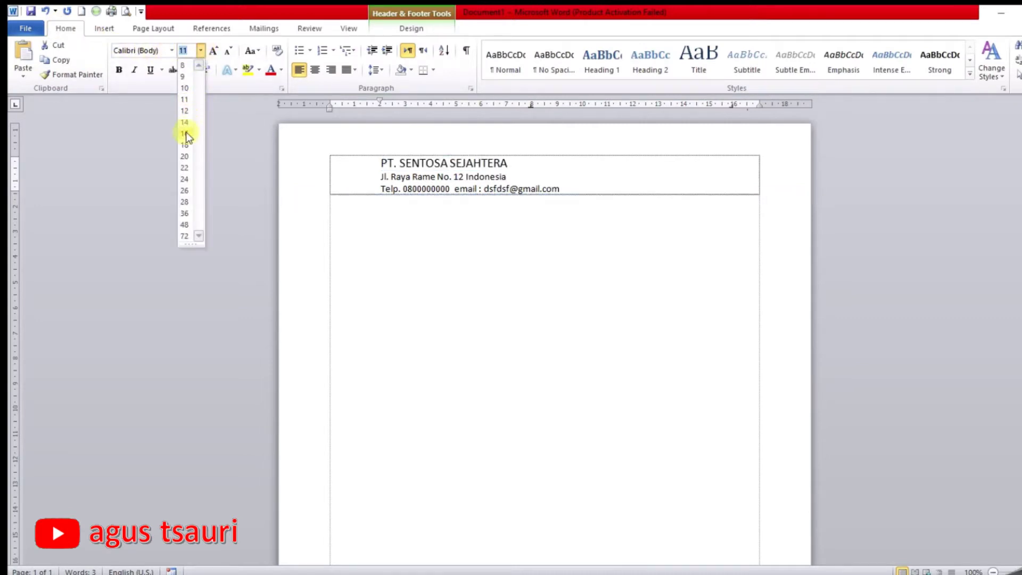
left_click(186, 168)
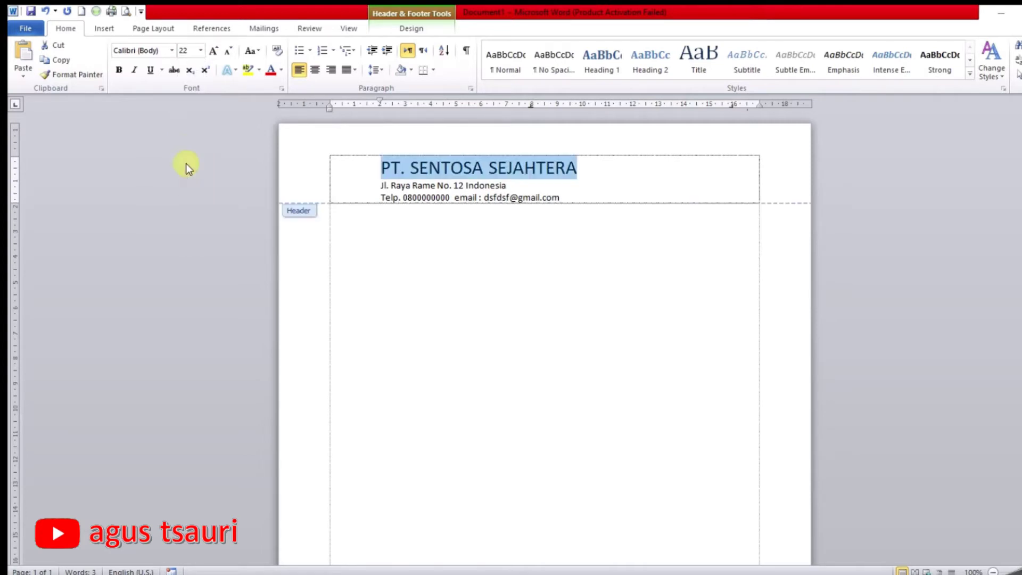
left_click(171, 51)
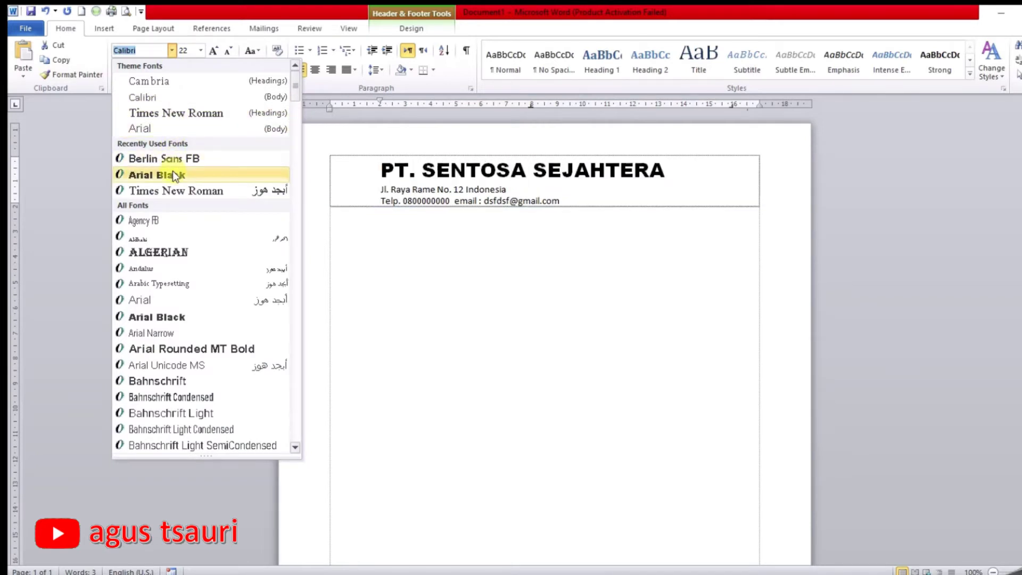
left_click(154, 317)
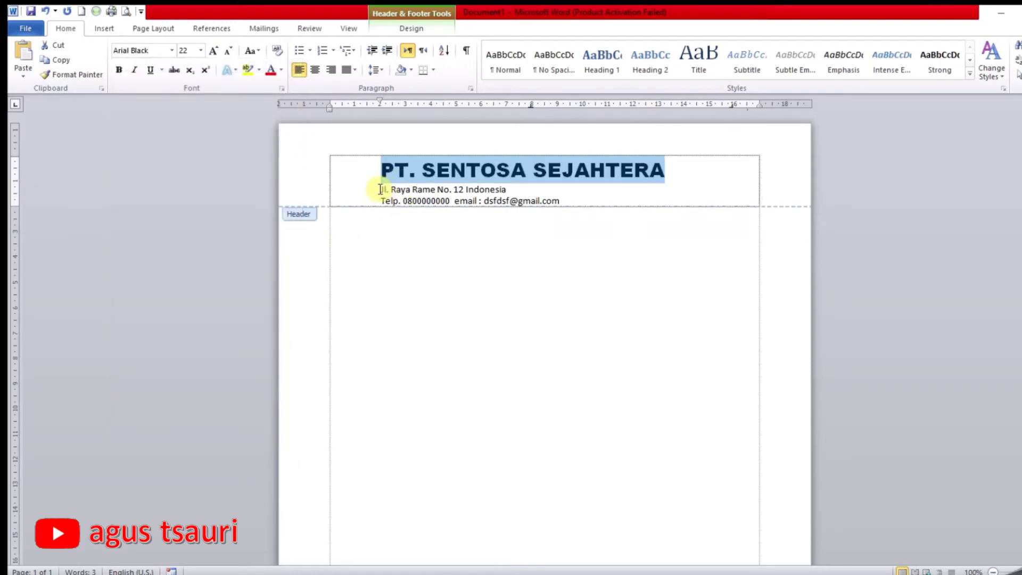
left_click(379, 189)
Step: Make the address and contact lines bold at 12 pt
left_click_drag(379, 189, 554, 202)
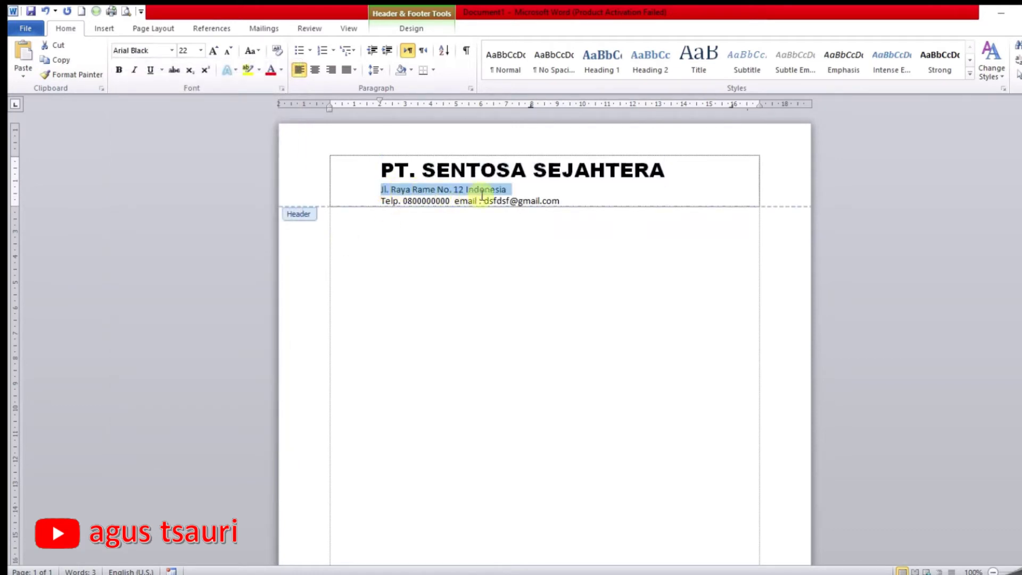
left_click_drag(554, 202, 557, 203)
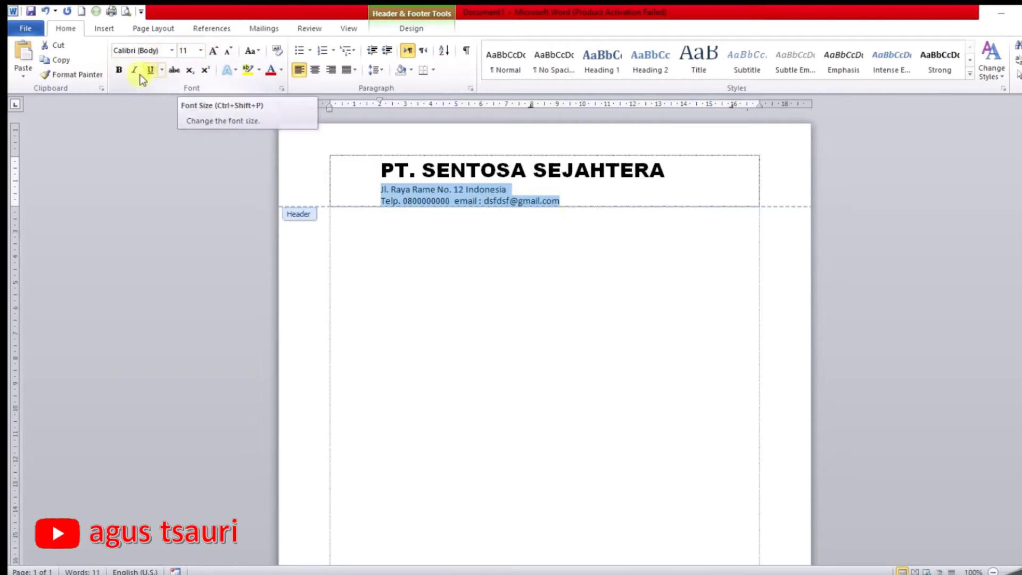
left_click(123, 73)
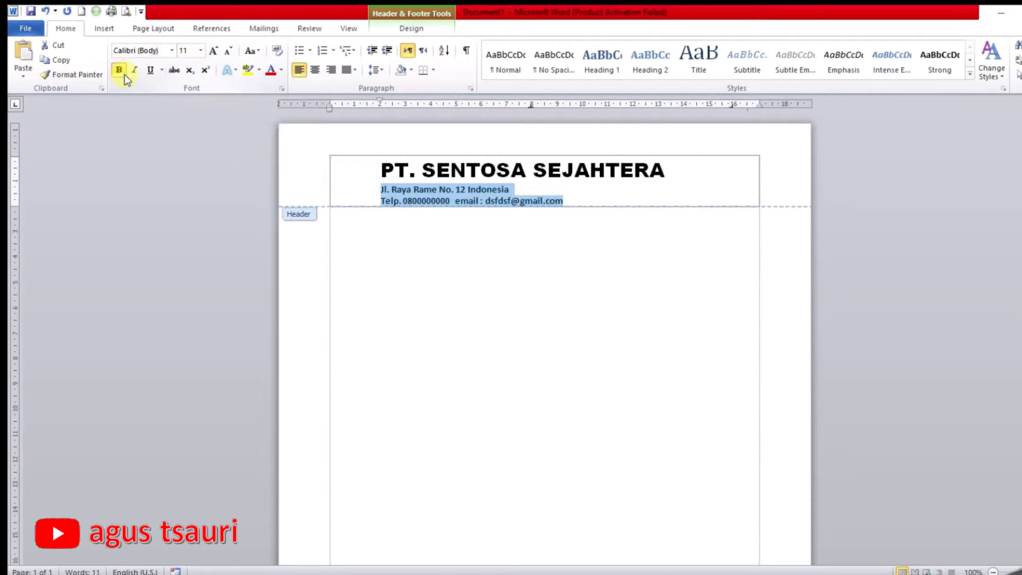
left_click(201, 51)
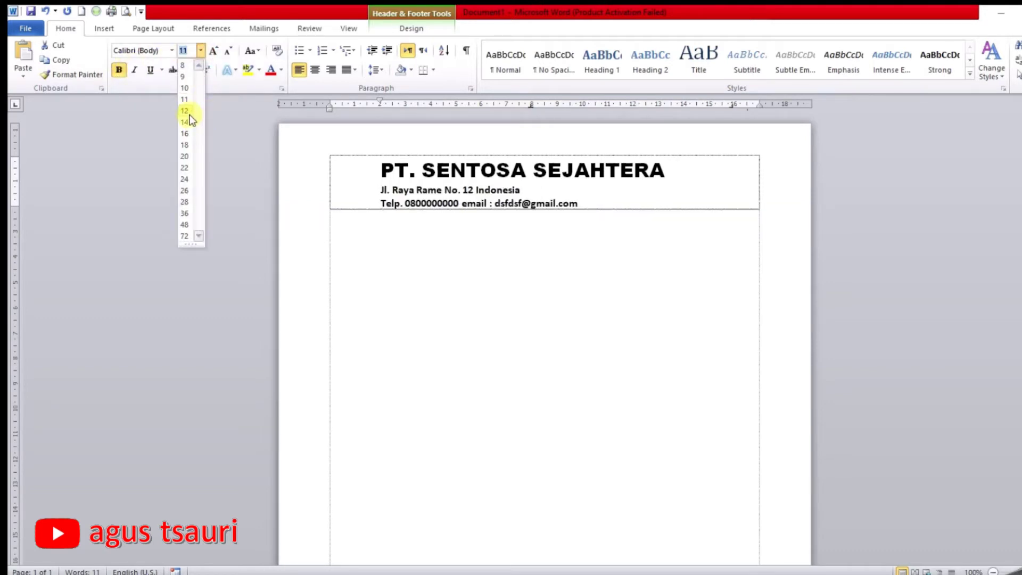
left_click(190, 115)
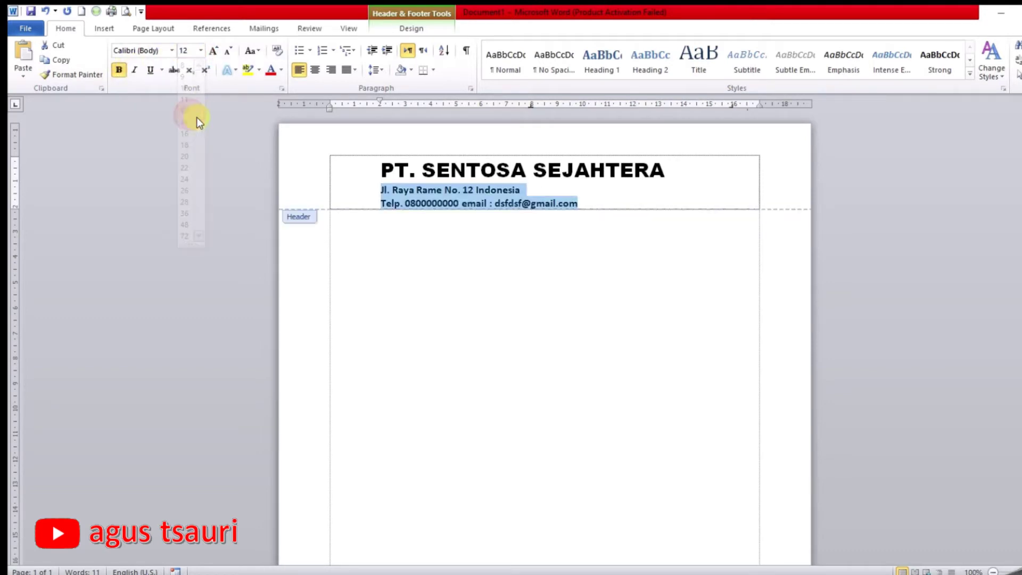
left_click(372, 175)
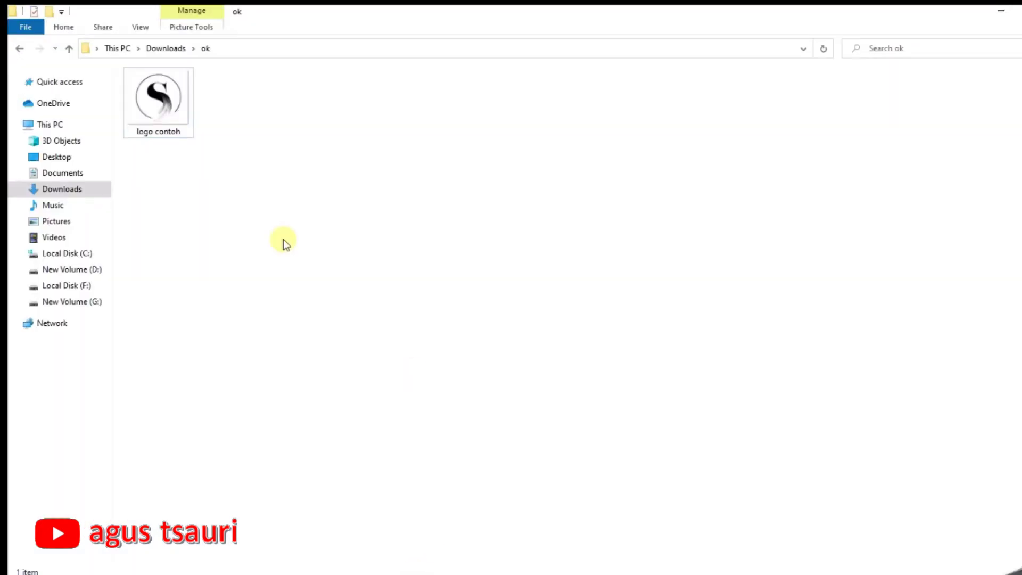
left_click(155, 115)
Step: Open the logo contoh image and delete the old logo from the header
double_click(170, 123)
mouse_move(162, 104)
left_mouse_down()
mouse_move(469, 391)
mouse_move(350, 180)
left_mouse_up()
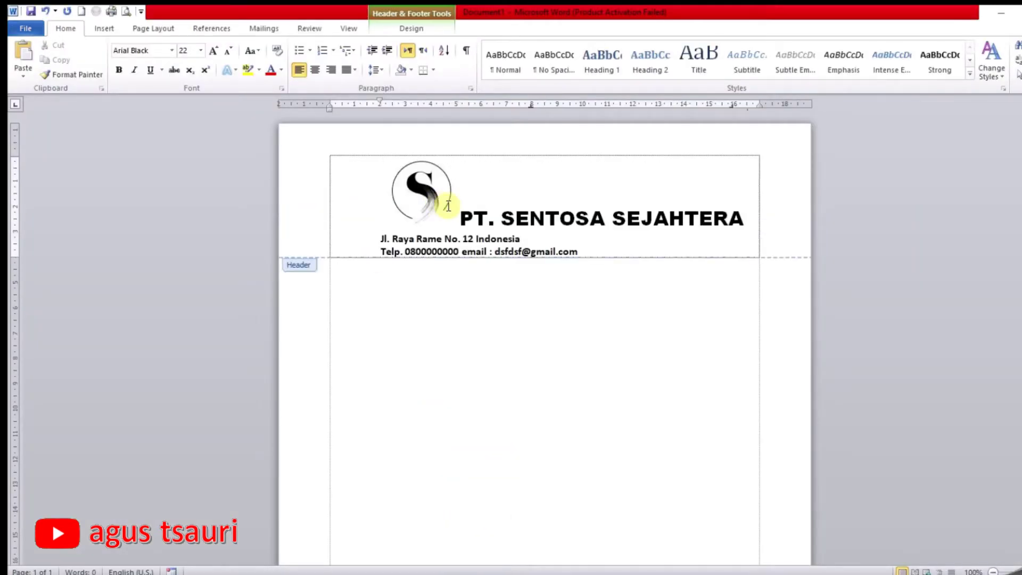
left_click(438, 207)
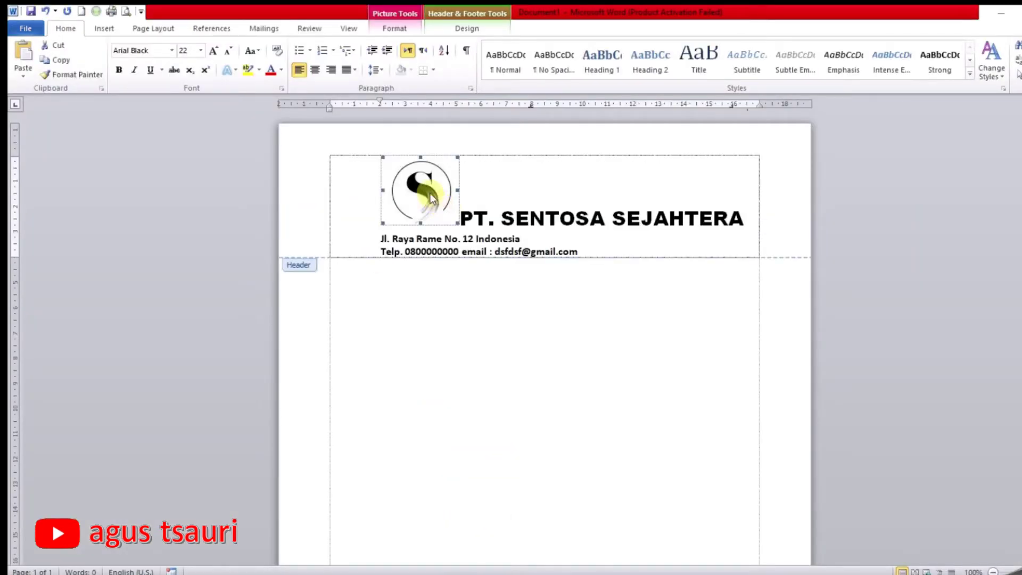
key("Delete")
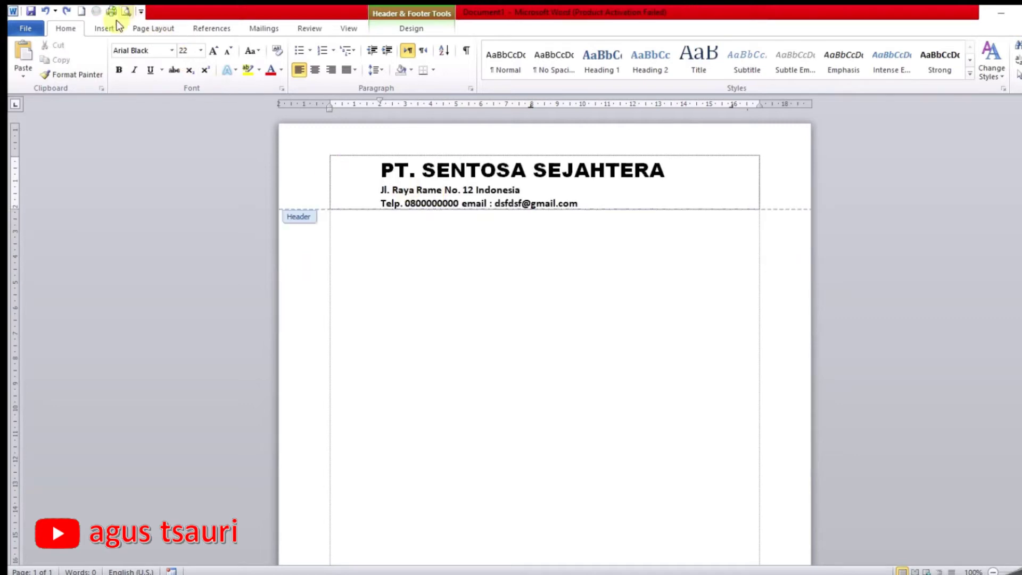
Step: Insert the logo contoh picture from the Downloads > ok folder into the header
left_click(109, 28)
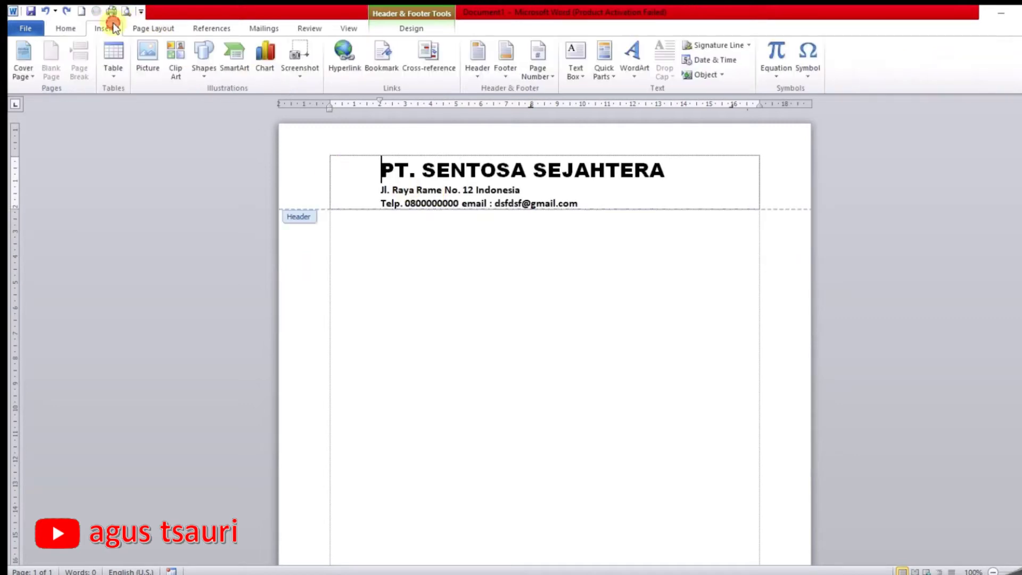
left_click(149, 53)
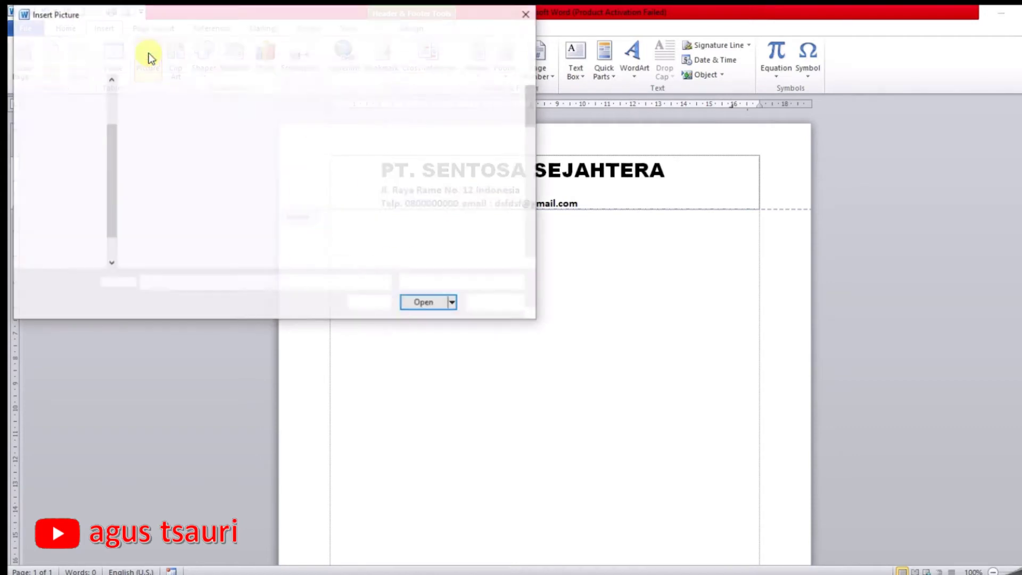
left_click(74, 151)
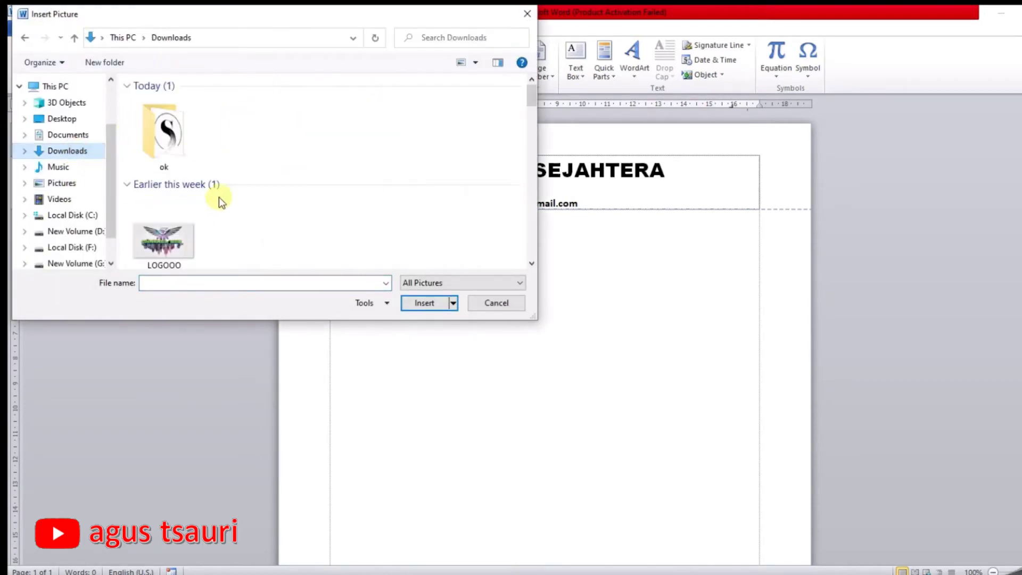
double_click(165, 143)
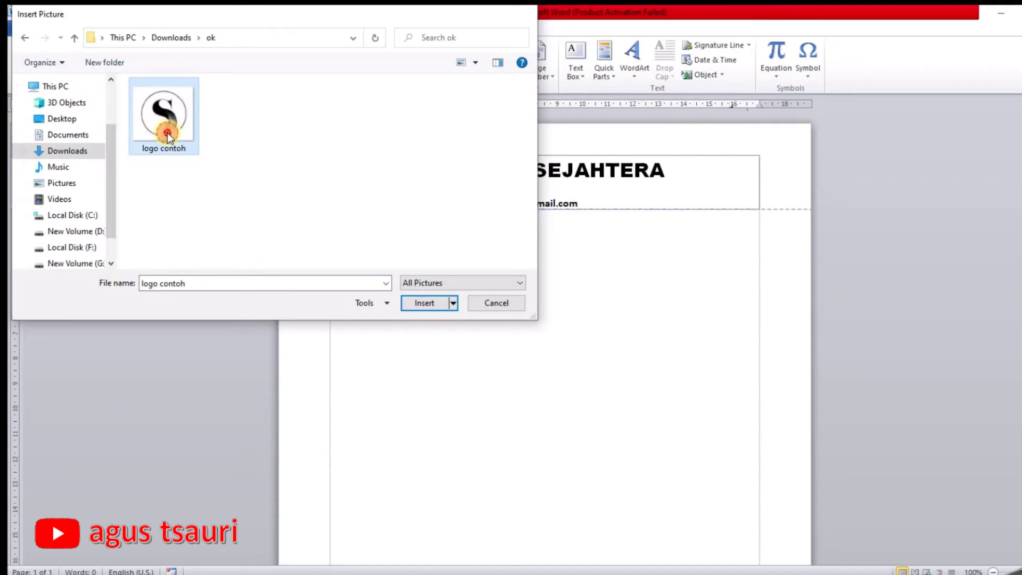
double_click(167, 132)
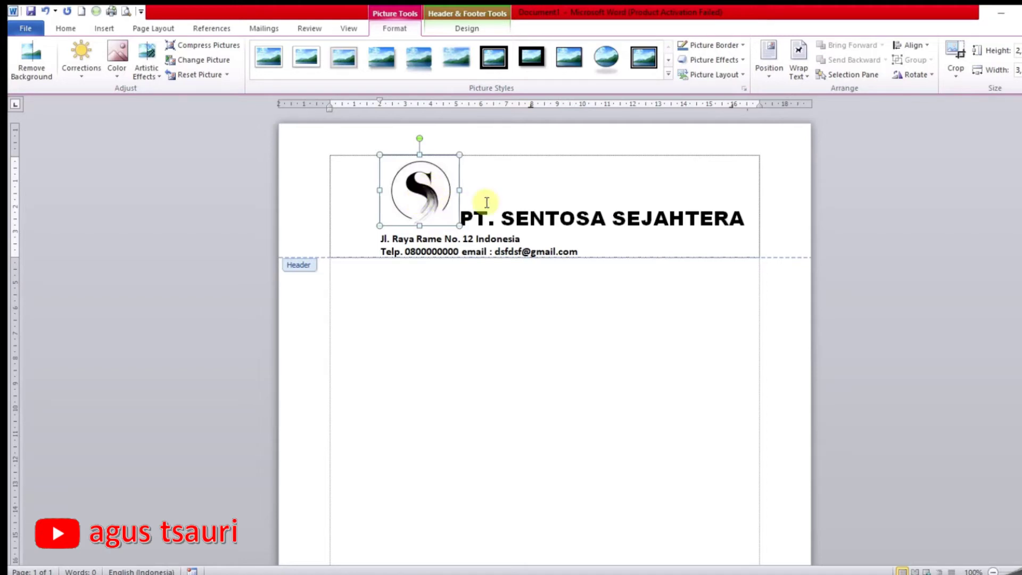
Step: Make the logo float over the text and move it to the header's left edge
left_click(805, 73)
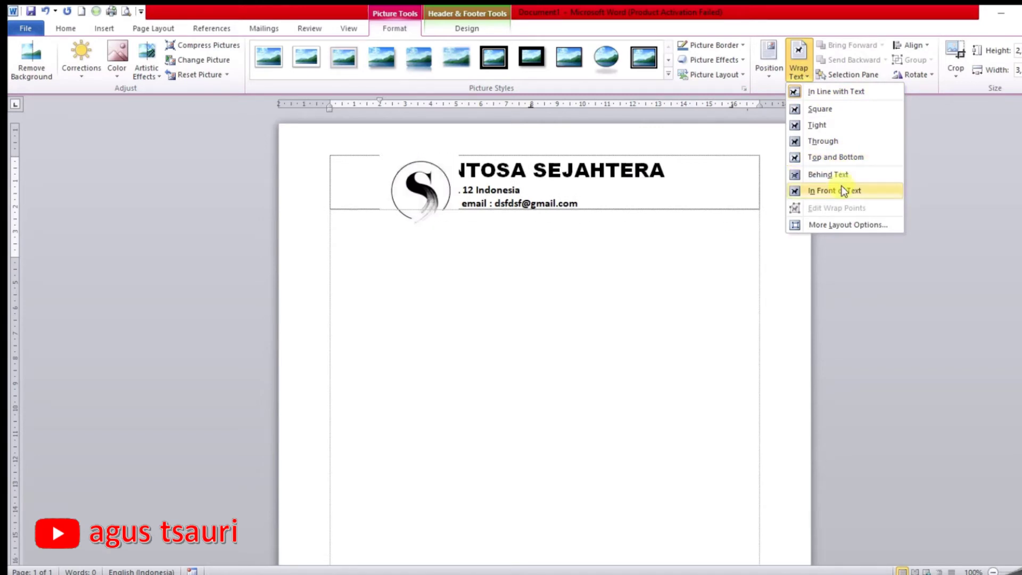
left_click(418, 187)
right_click(419, 188)
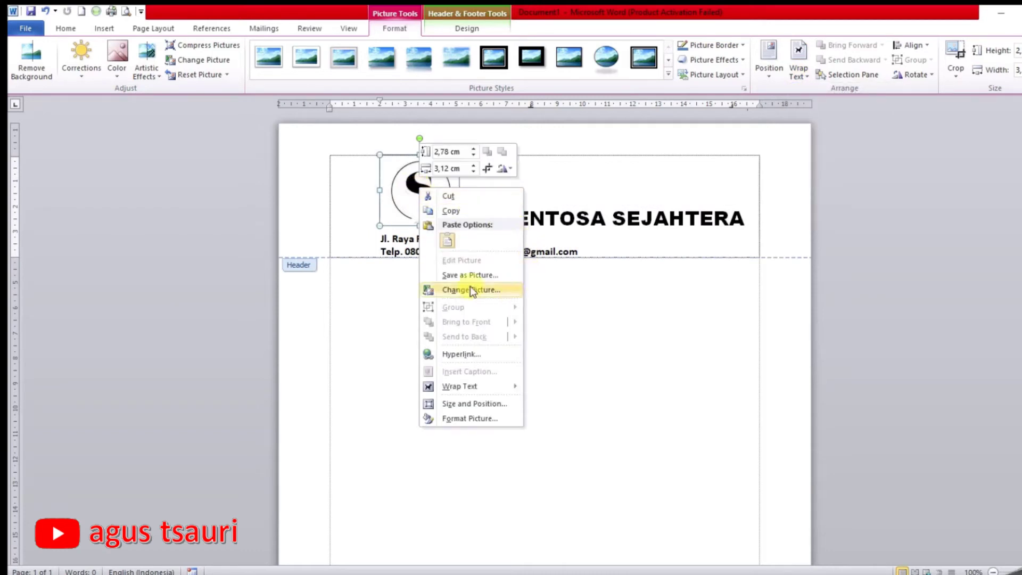
mouse_move(472, 405)
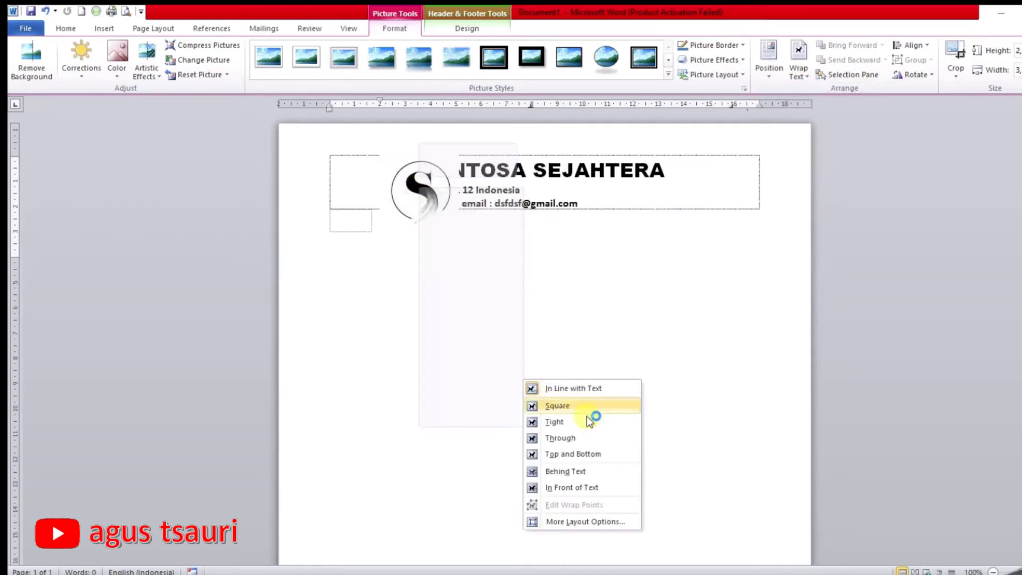
left_click(581, 482)
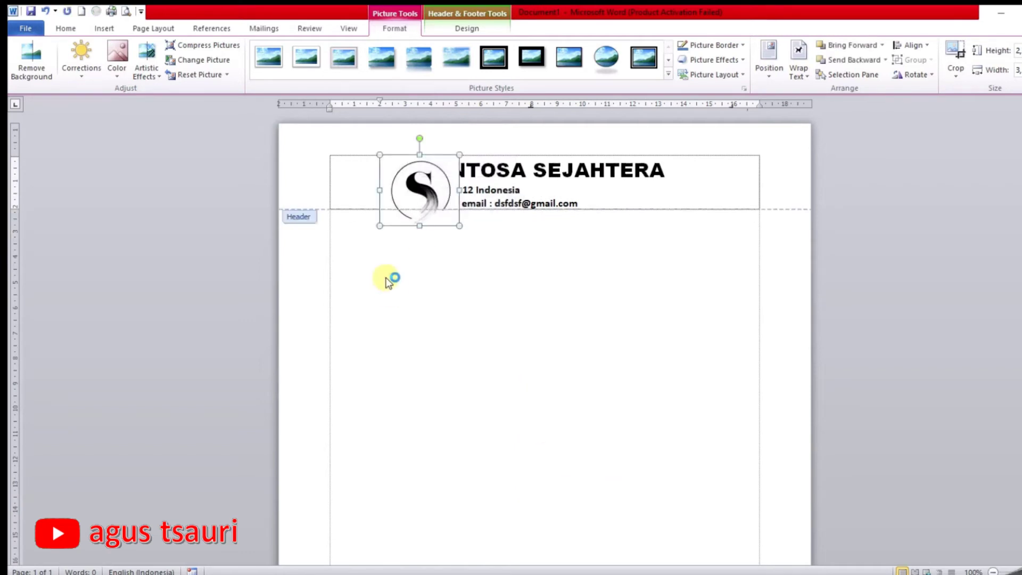
left_click_drag(416, 194, 366, 192)
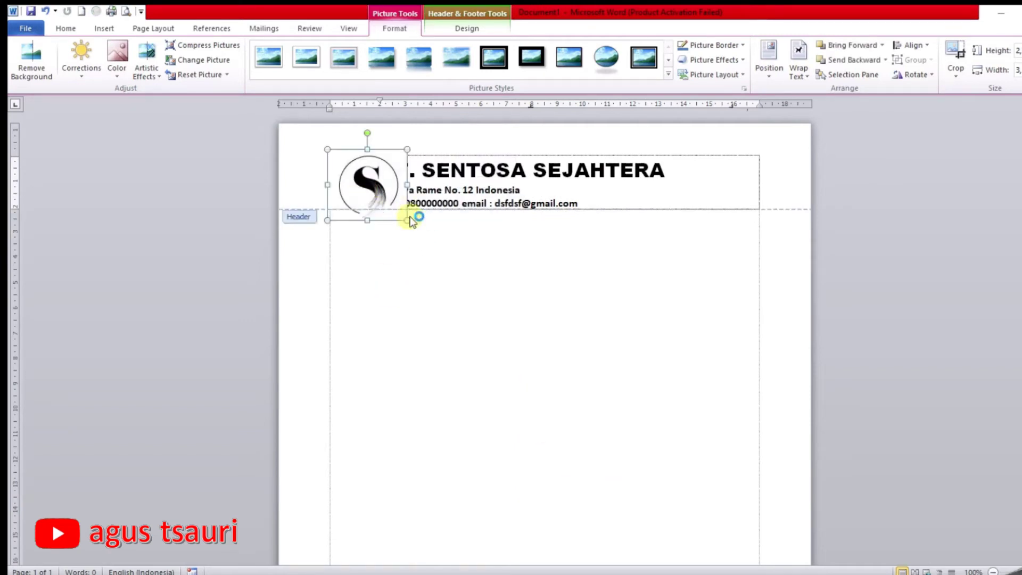
Step: Fix the spacing after PT. and indent the company name and address to clear the logo
left_click(428, 168)
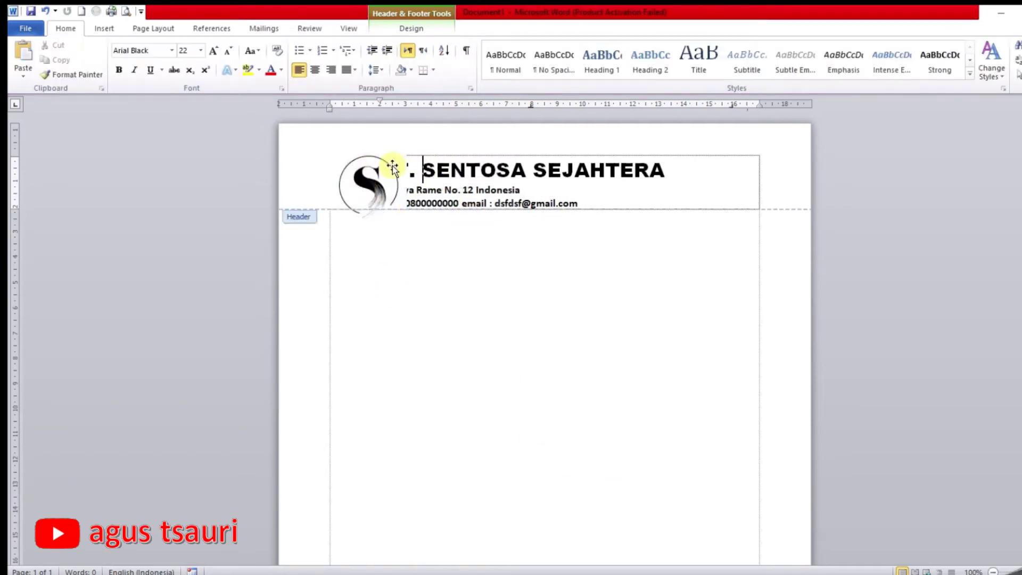
key("BackSpace")
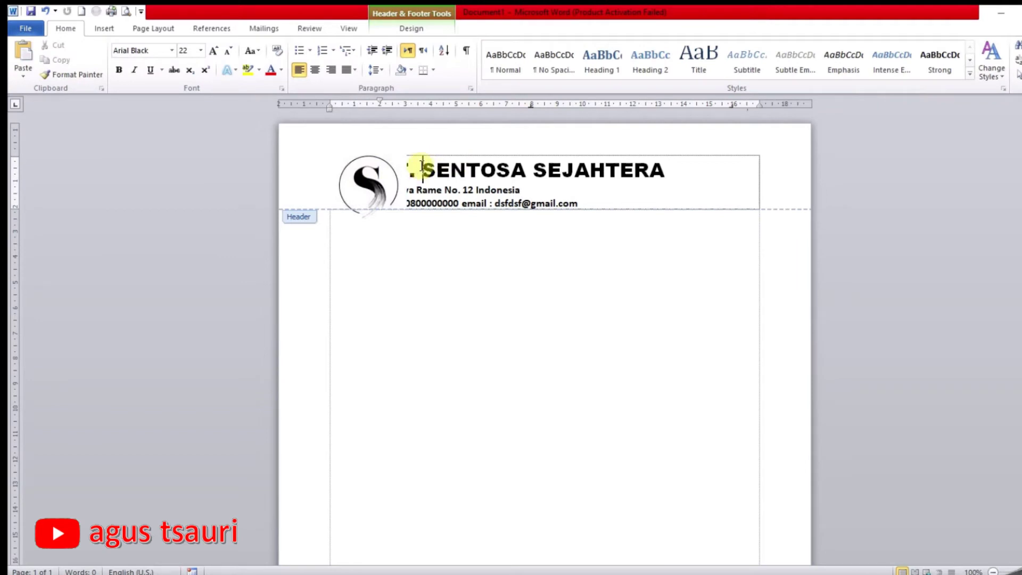
left_click_drag(422, 169, 449, 202)
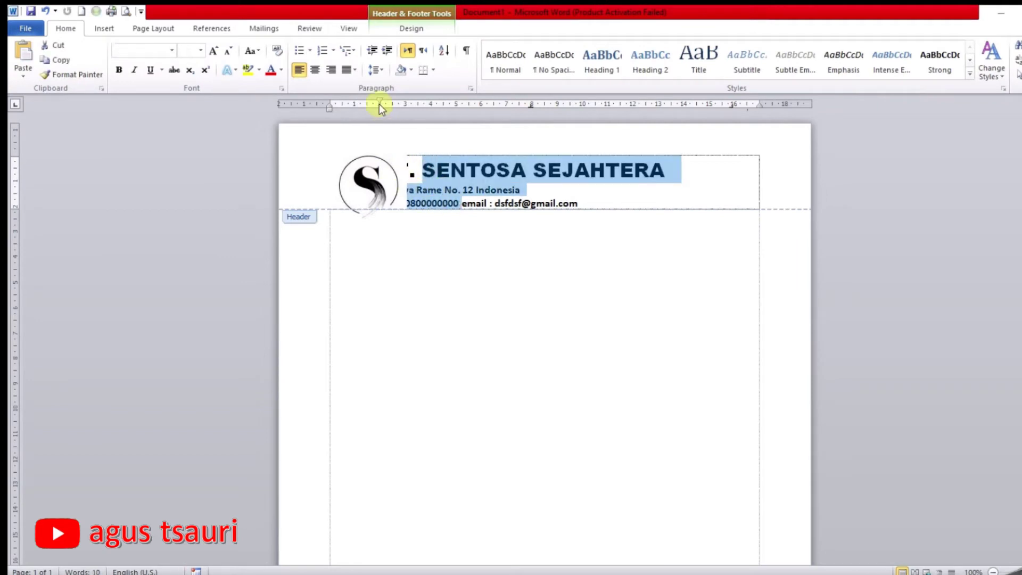
left_click_drag(379, 101, 413, 103)
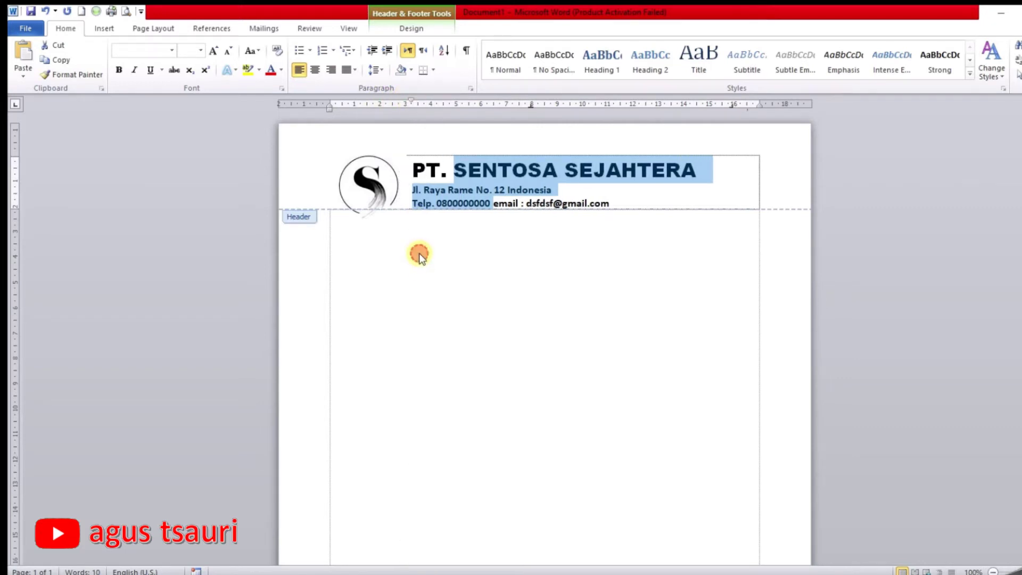
left_click(583, 190)
Step: Shrink the logo slightly and nudge it into position
left_click(622, 203)
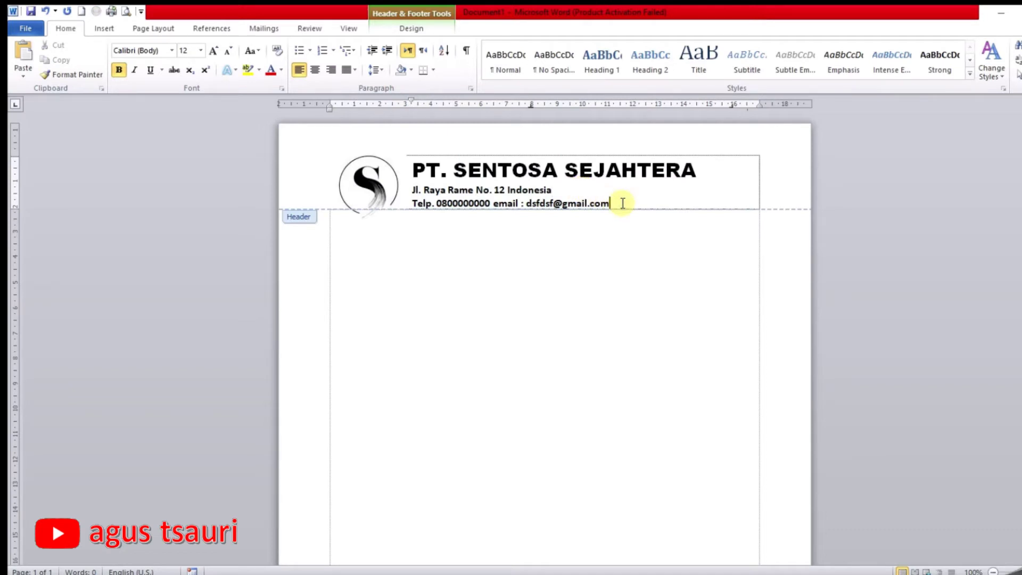
key("Return")
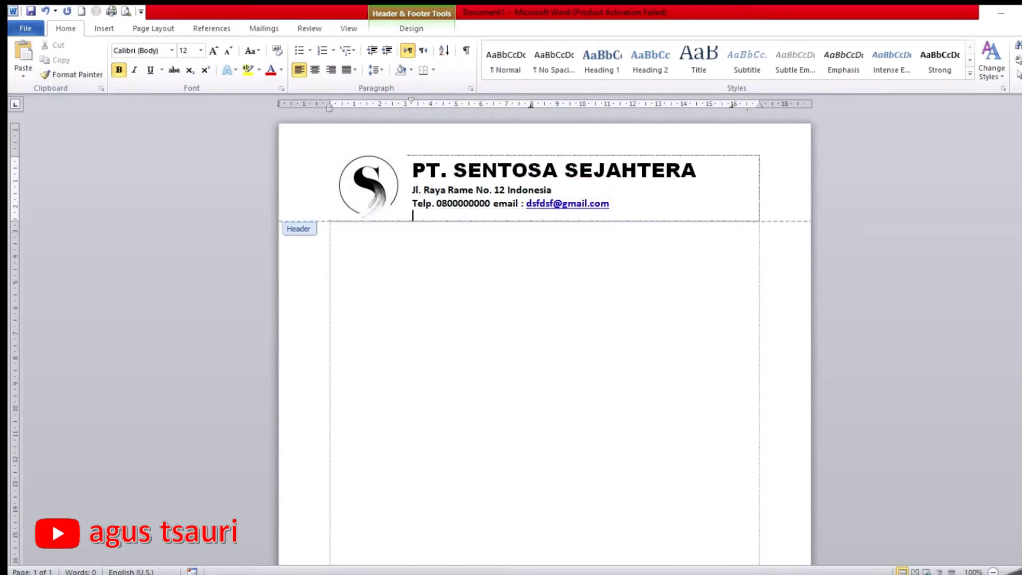
key("ctrl+z")
left_click(394, 184)
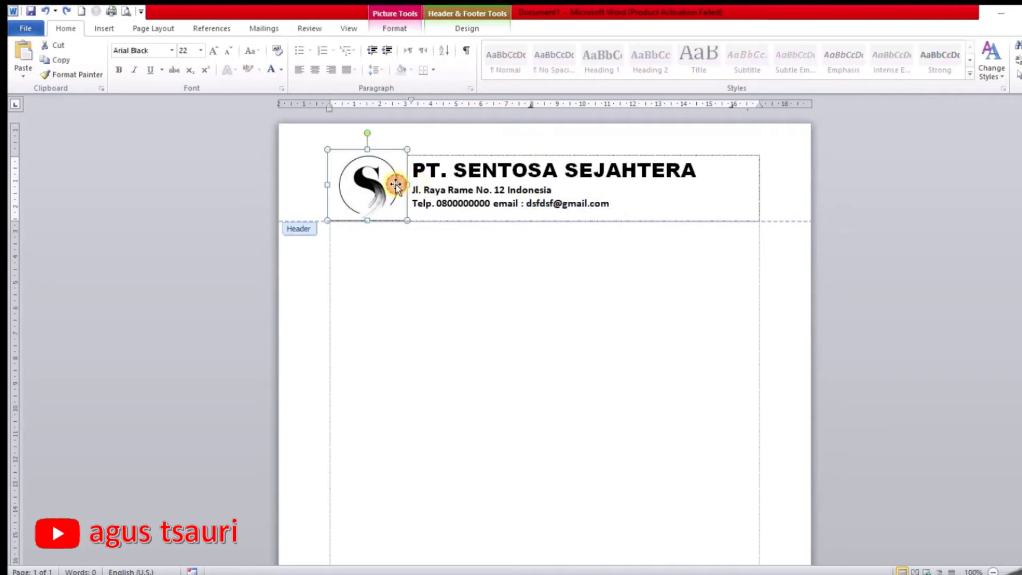
left_click_drag(328, 154, 335, 157)
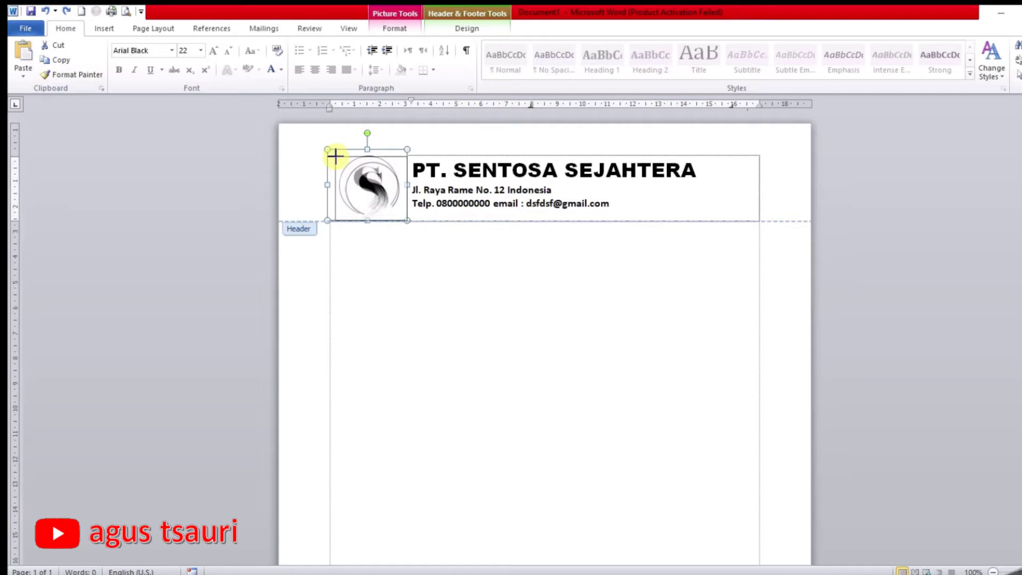
left_click_drag(378, 193, 373, 191)
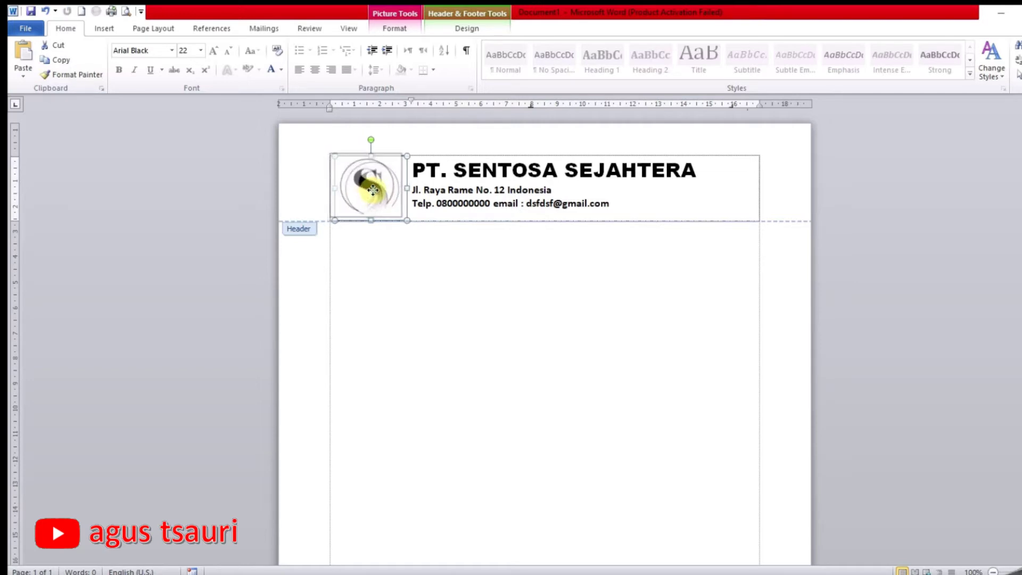
left_click_drag(373, 192, 354, 181)
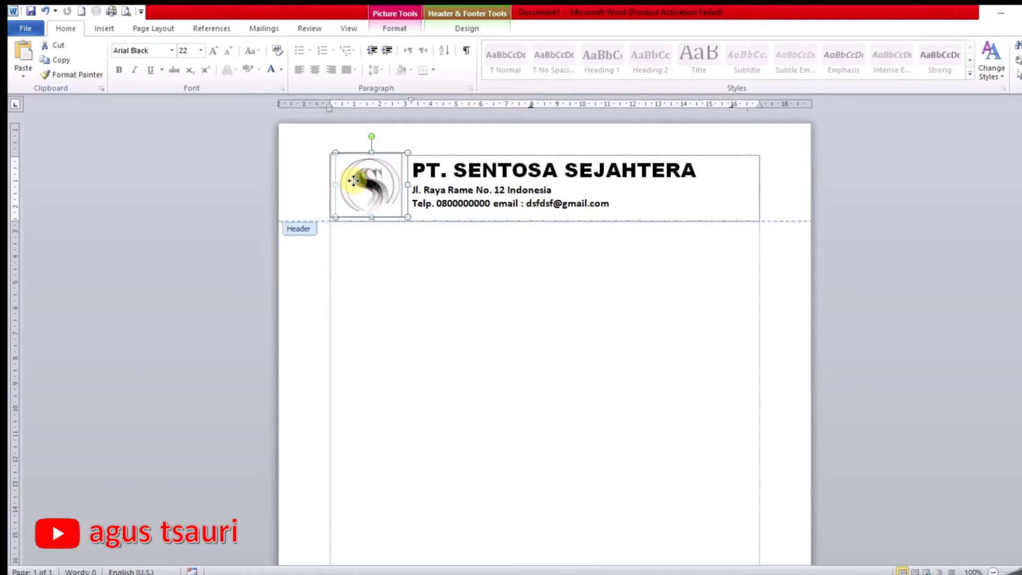
left_click(419, 176)
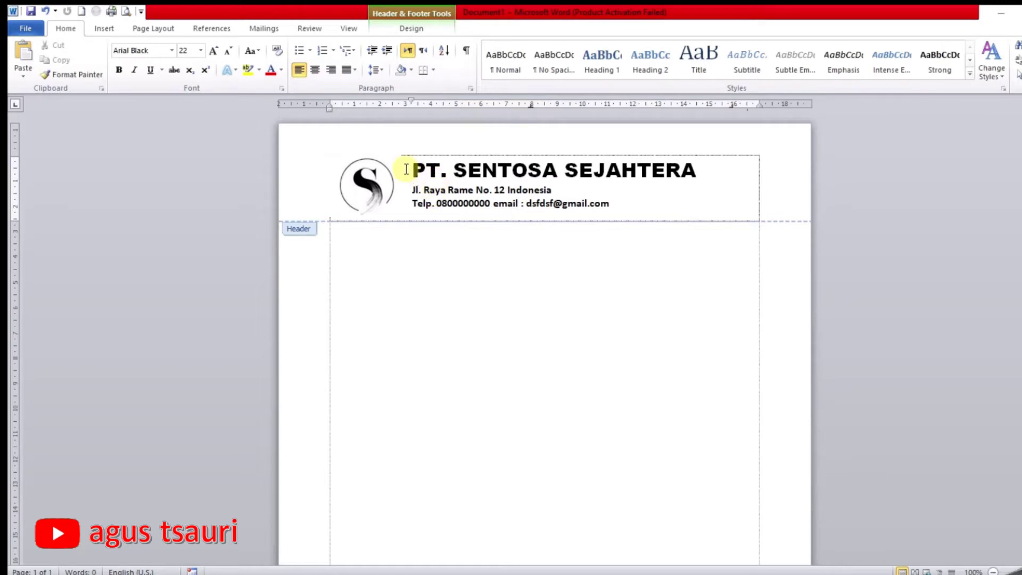
Step: Reduce the header text's indent so it sits flush with the logo's right edge
left_click(354, 184)
left_click_drag(414, 167, 432, 206)
left_click_drag(411, 101, 407, 103)
left_click(425, 203)
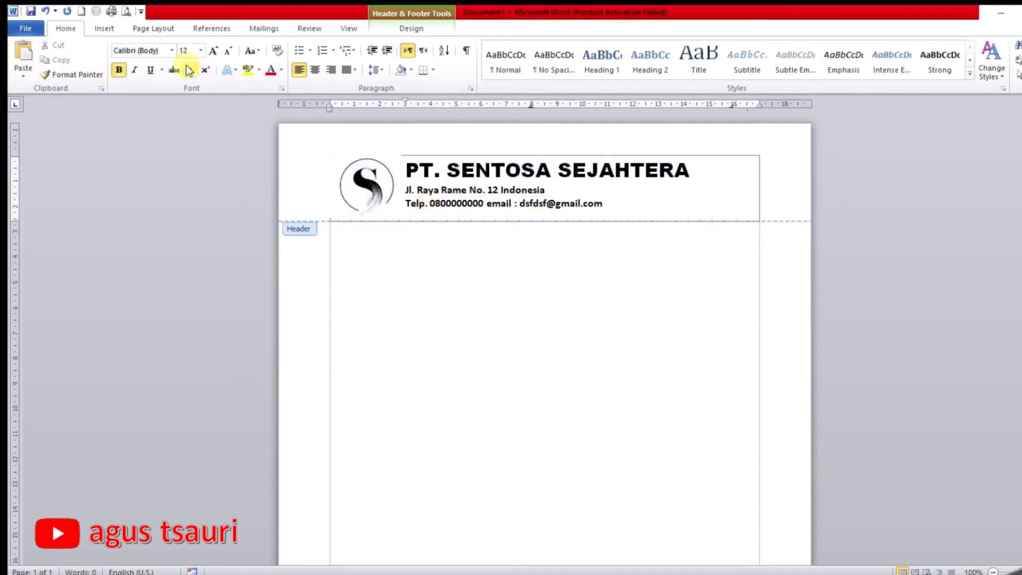
Step: Draw a horizontal line under the contact details with a dark style and 2¼ pt weight
left_click(103, 29)
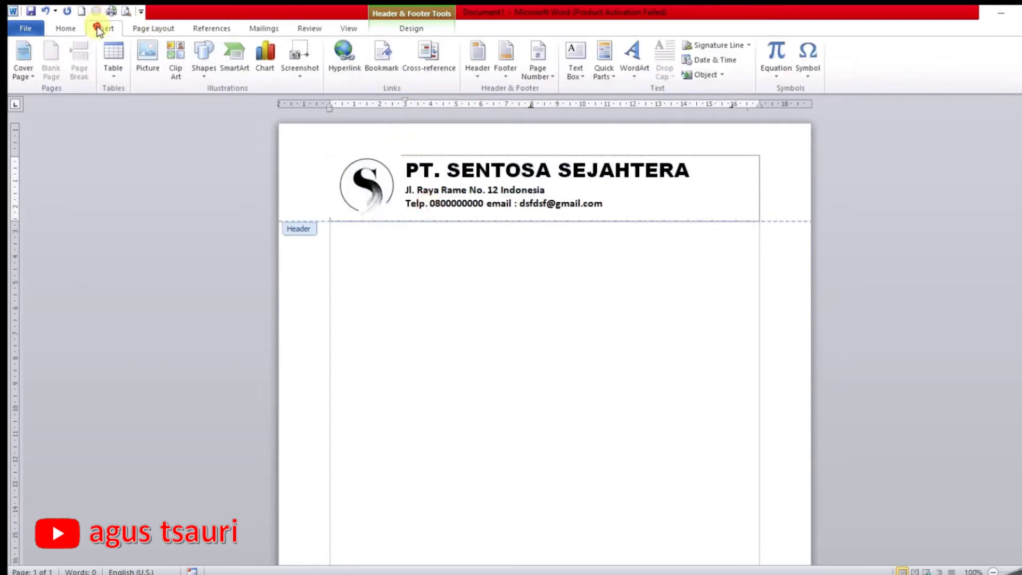
left_click(203, 79)
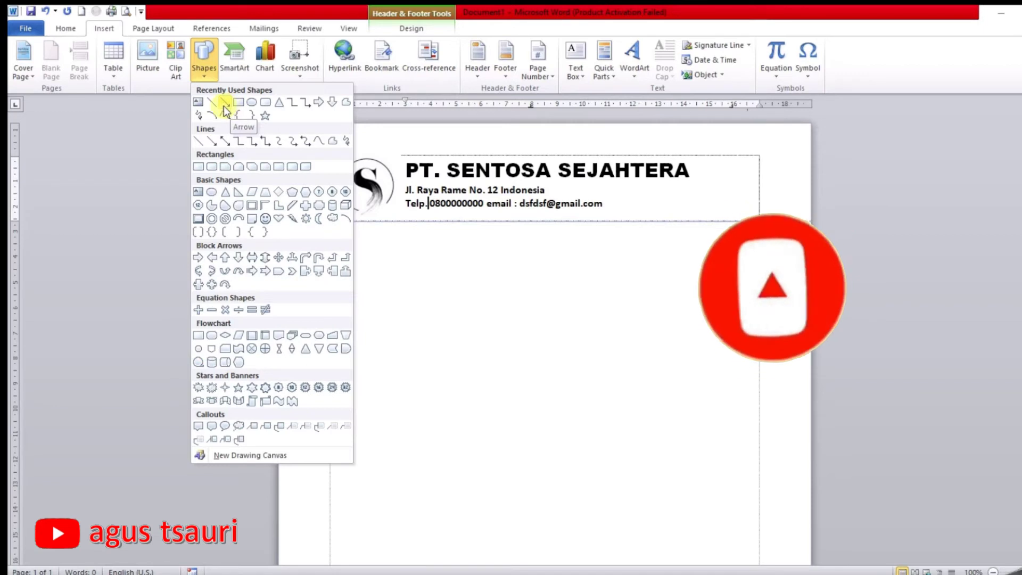
left_click(213, 103)
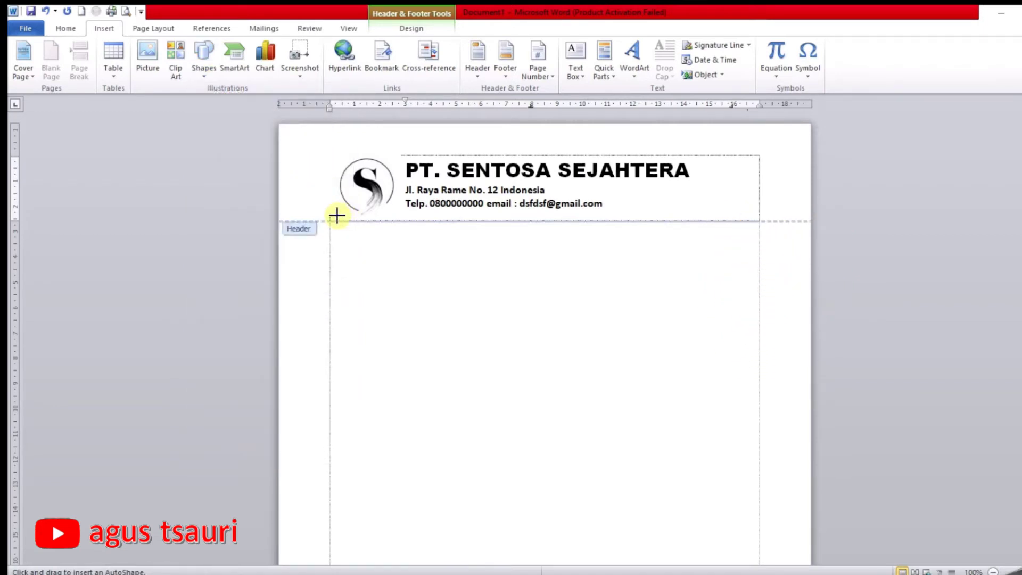
left_click_drag(337, 216, 585, 228)
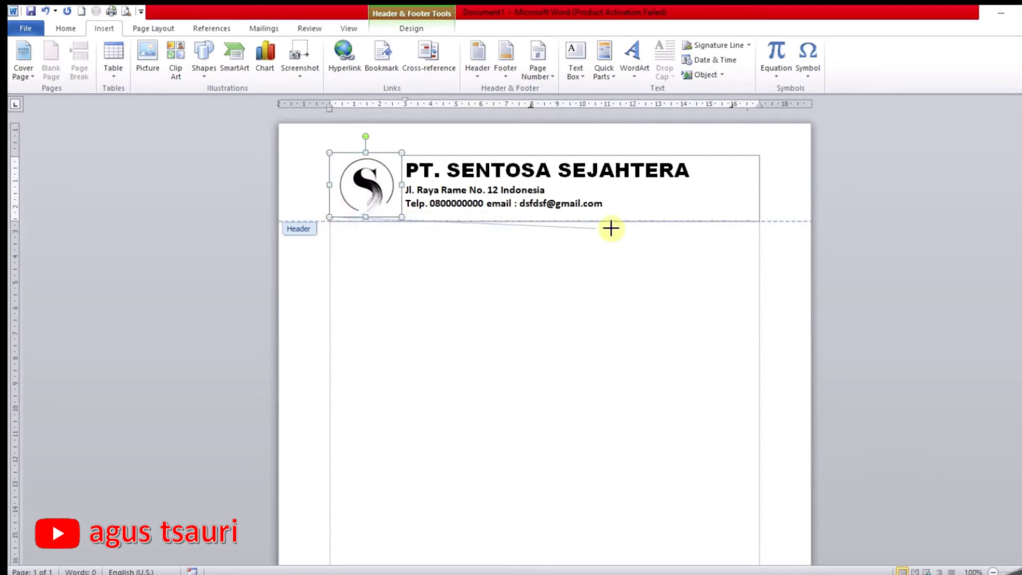
left_click_drag(585, 227, 758, 217)
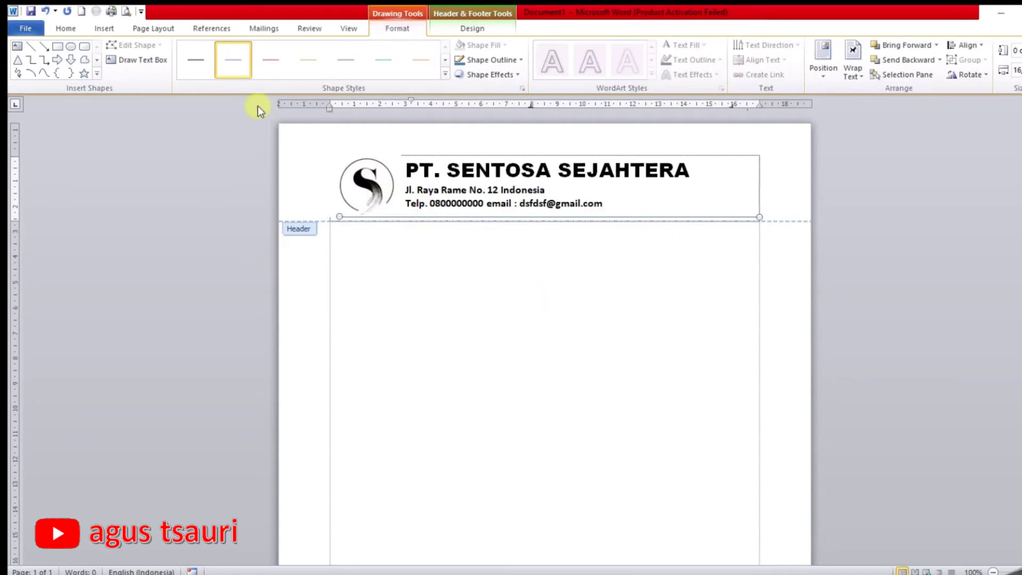
left_click(199, 63)
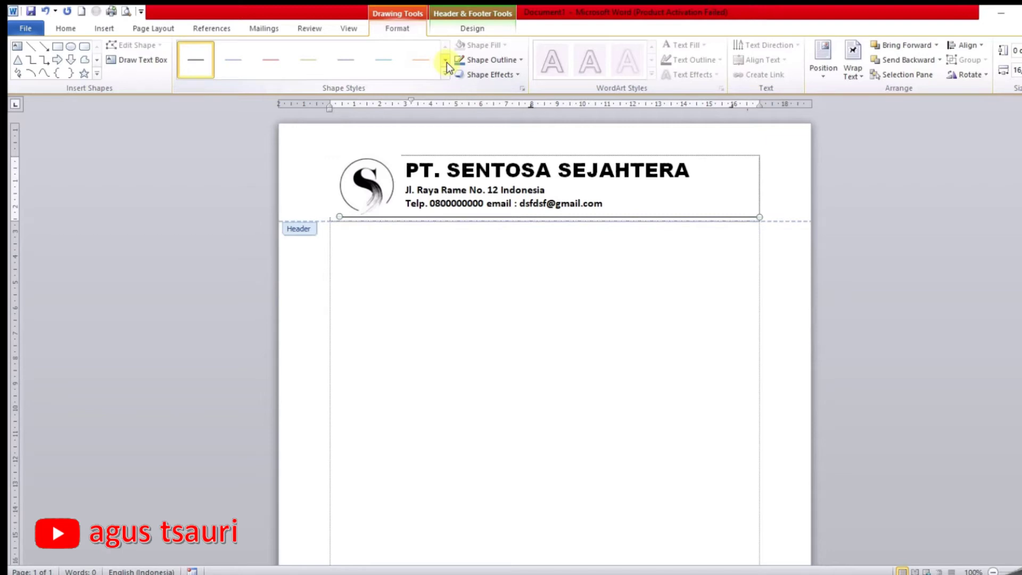
left_click(521, 60)
mouse_move(499, 203)
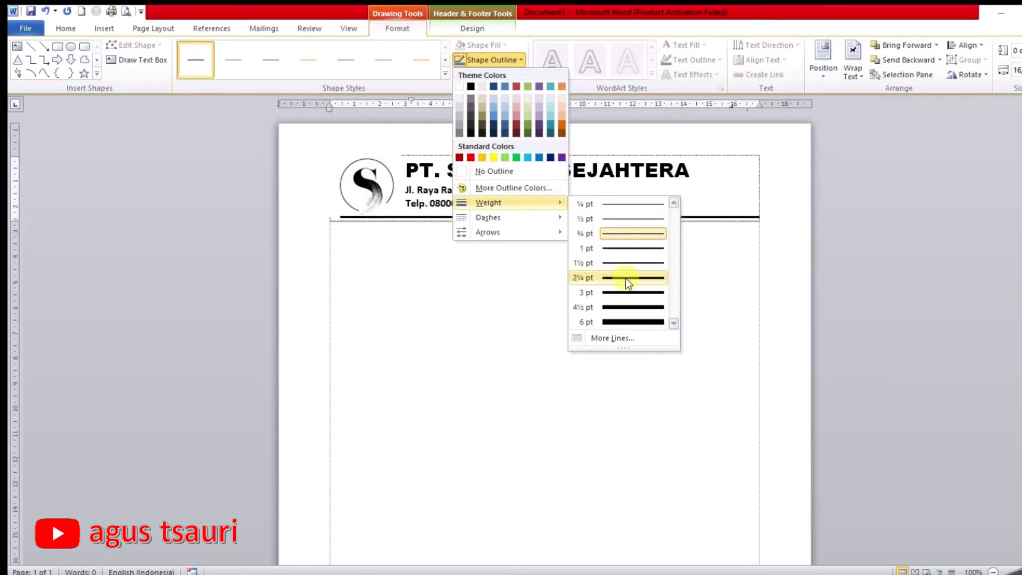
left_click(625, 278)
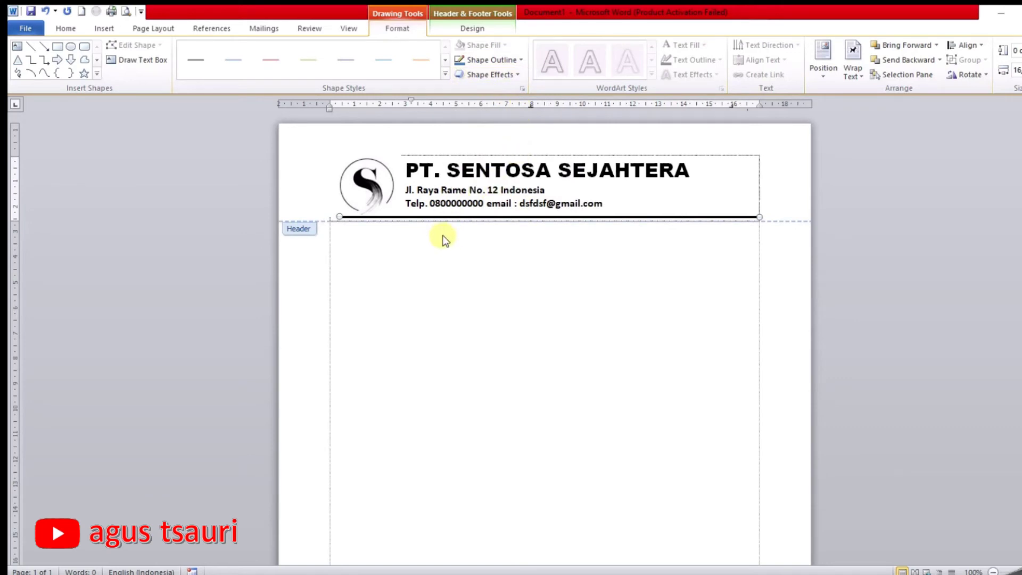
left_click(380, 187)
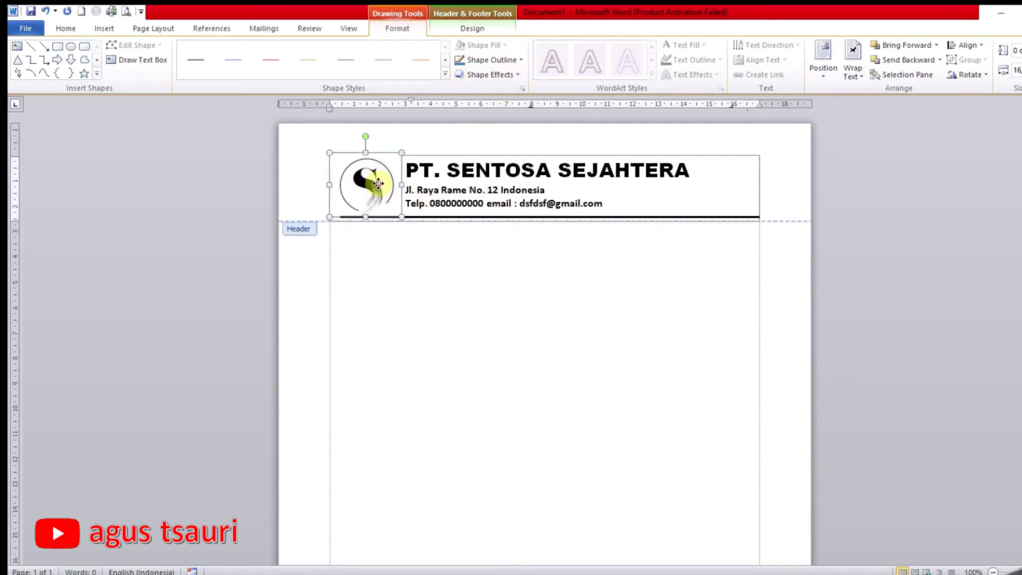
Step: Colour the PT. SENTOSA SEJAHTERA title red
left_click(542, 189)
left_click_drag(408, 169, 690, 165)
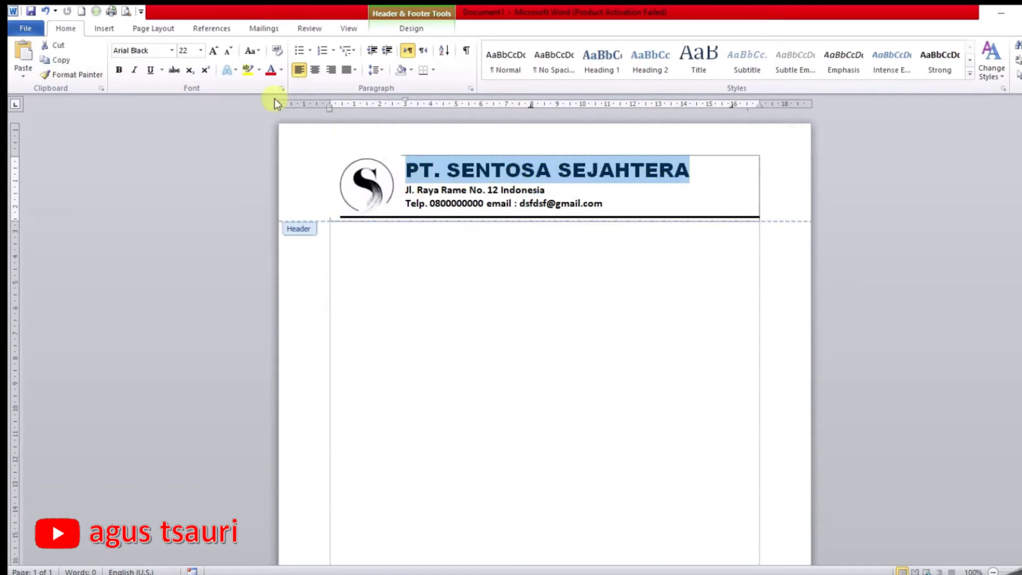
left_click(280, 69)
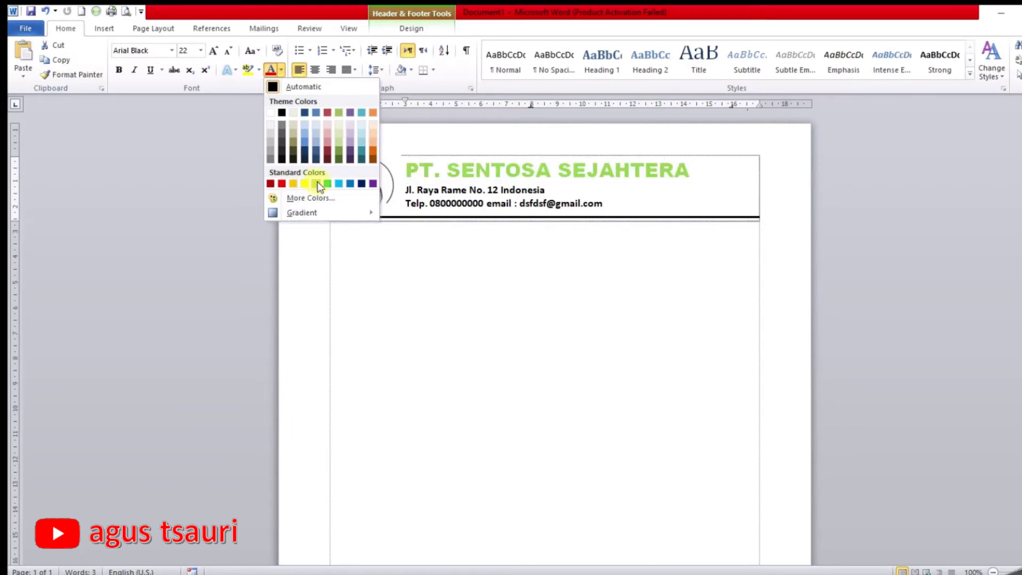
left_click(283, 185)
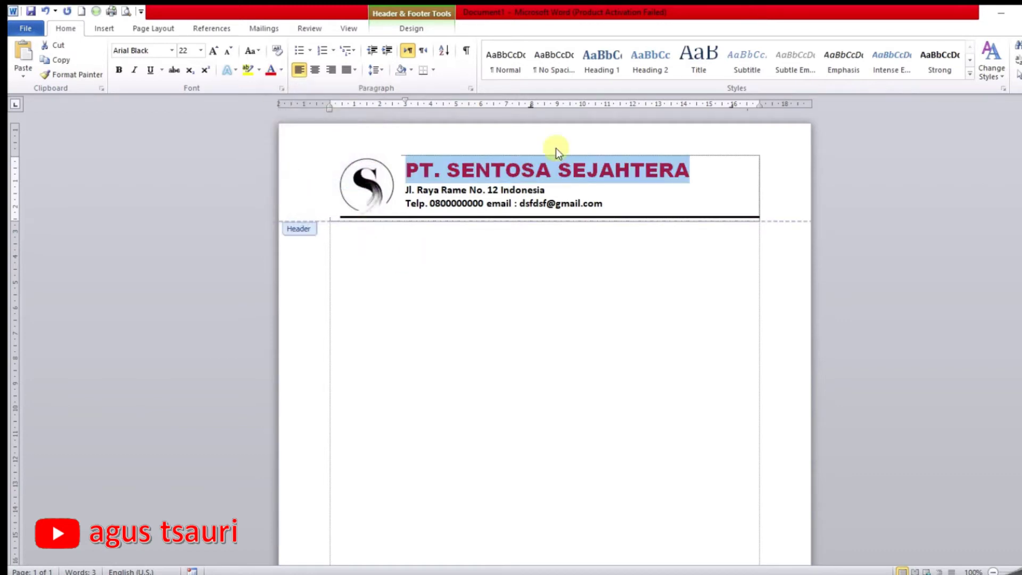
left_click(623, 192)
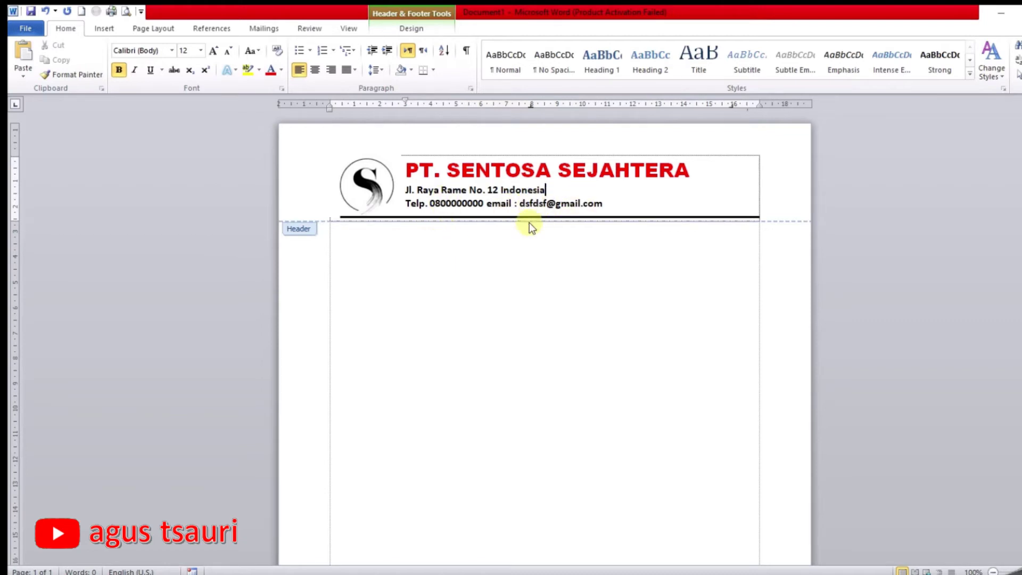
Step: Shift the logo and the letterhead's bottom rule slightly to the left
left_click(366, 202)
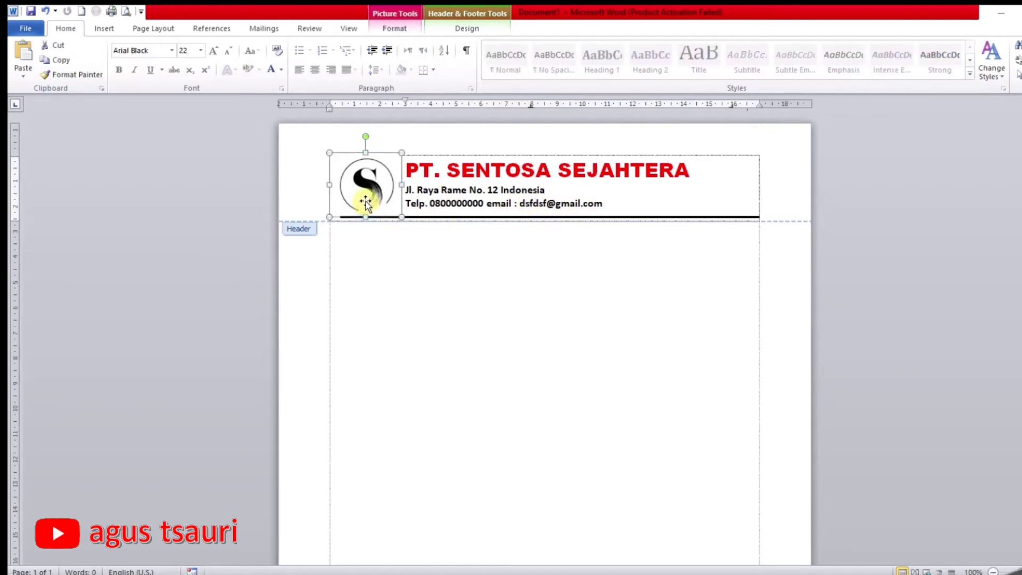
left_click_drag(363, 202, 357, 203)
left_click(434, 218)
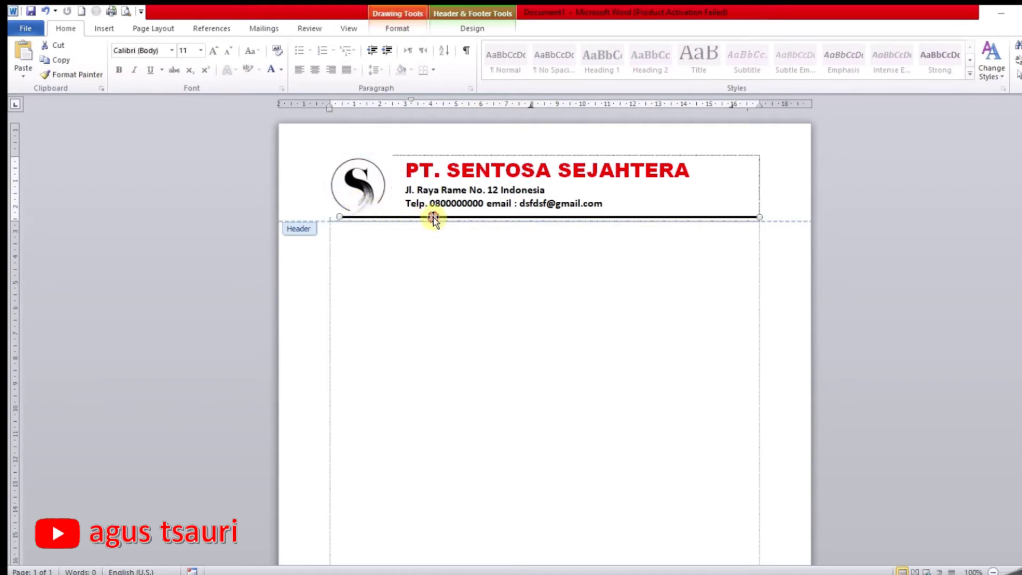
key("Left")
key("Left")
key("Left")
Step: In the letter body, type the Nomor Surat and Lampiran lines with colons
double_click(397, 303)
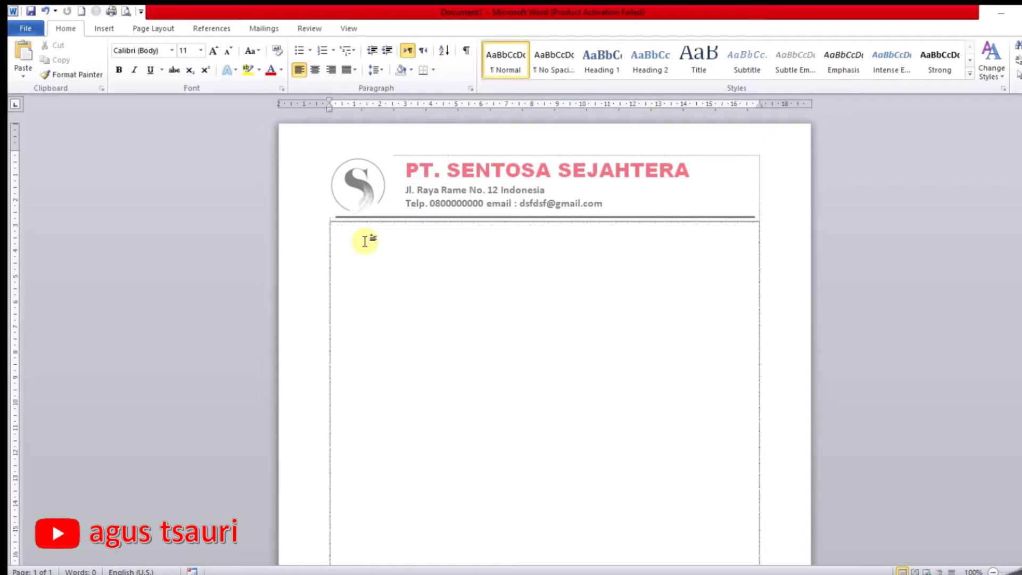
type("Nomor")
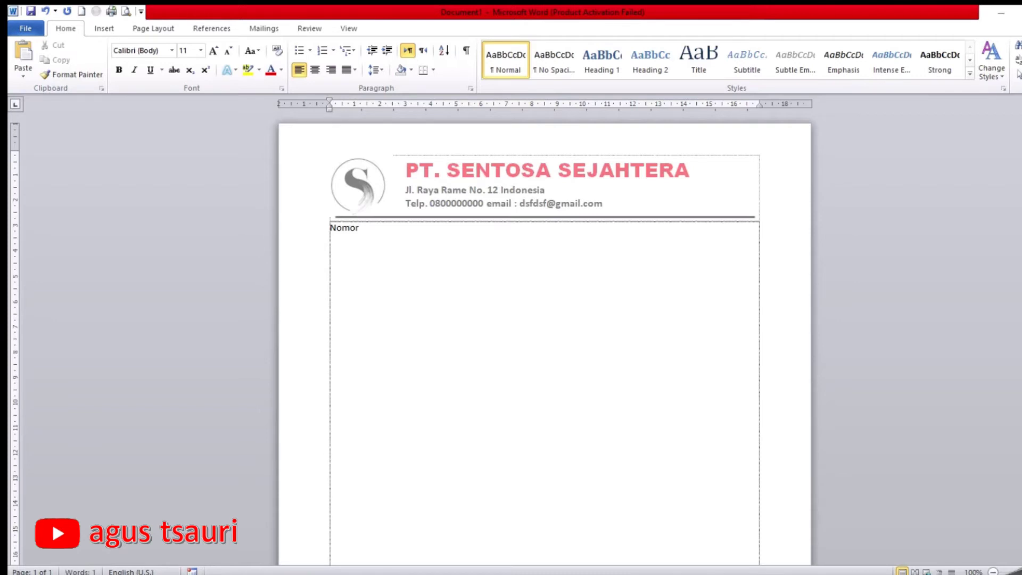
type(" Su")
key("BackSpace")
key("BackSpace")
key("BackSpace")
type("Surat")
type(" : ")
type("Lampira")
type("n :")
Step: Tab-align the Nomor Surat and Lampiran colons and add a Perihal line with a matching colon
left_click(385, 229)
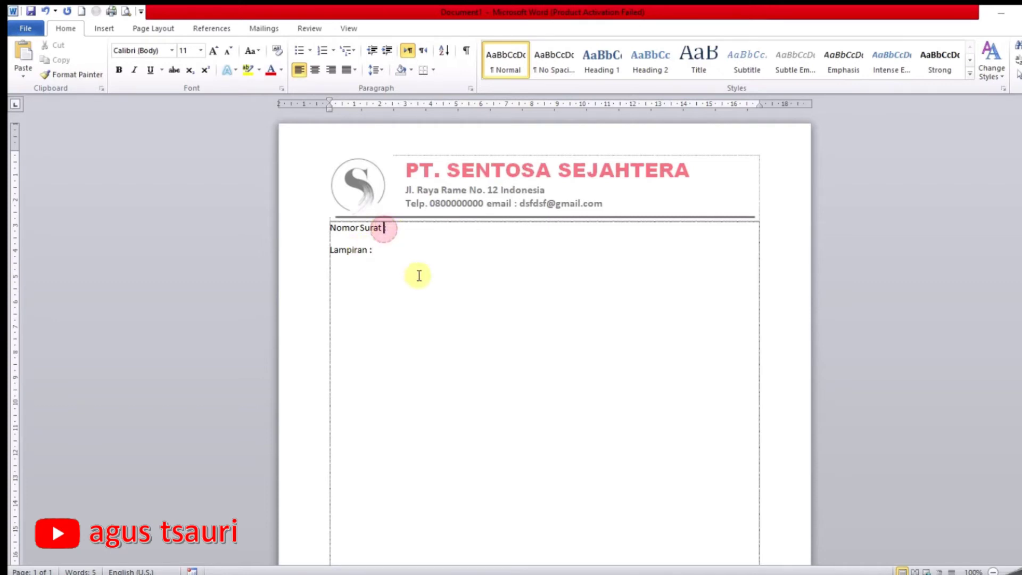
key("Tab")
left_click(370, 249)
key("Tab")
left_click(401, 251)
key("Return")
type("Perihal")
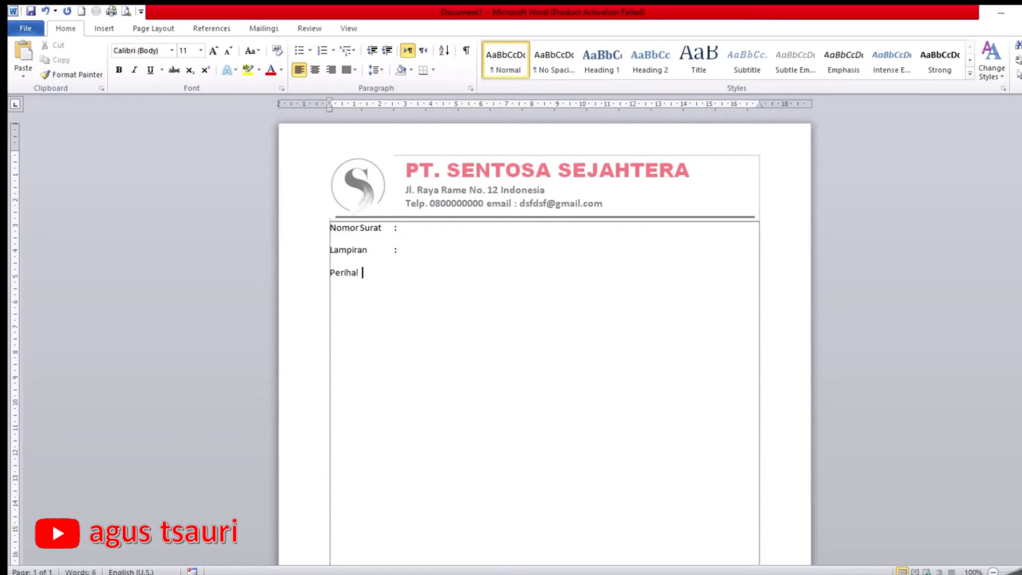
key("Tab")
type(":")
left_click_drag(333, 233, 399, 271)
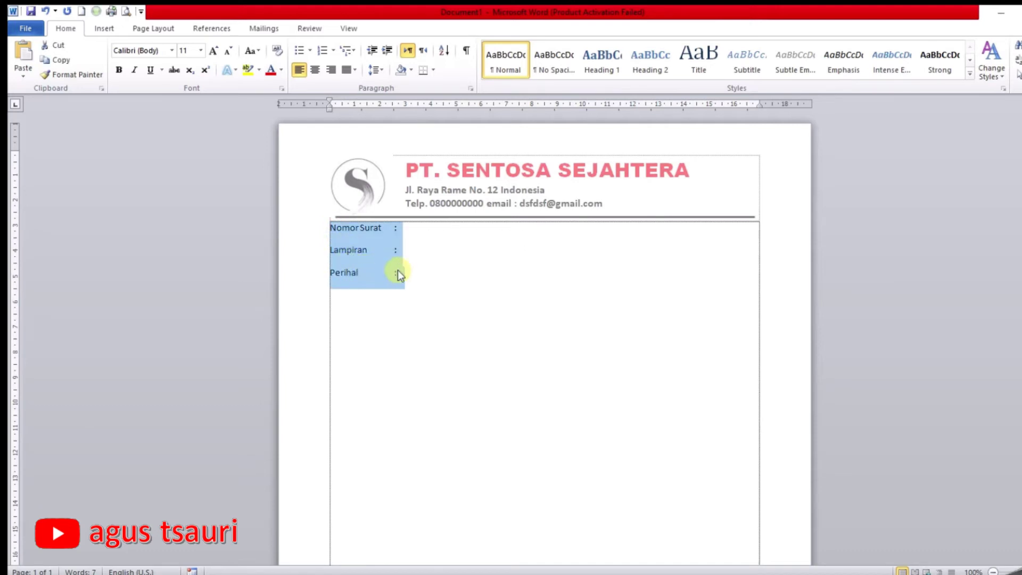
Step: Give the three lines 0 pt spacing after and single line spacing via the Paragraph dialog
right_click(350, 254)
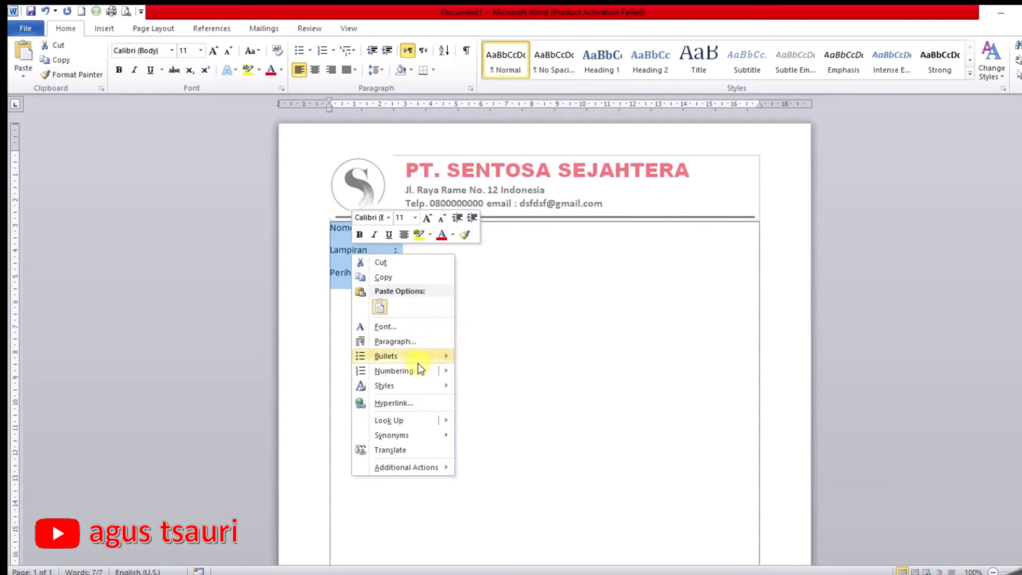
mouse_move(395, 371)
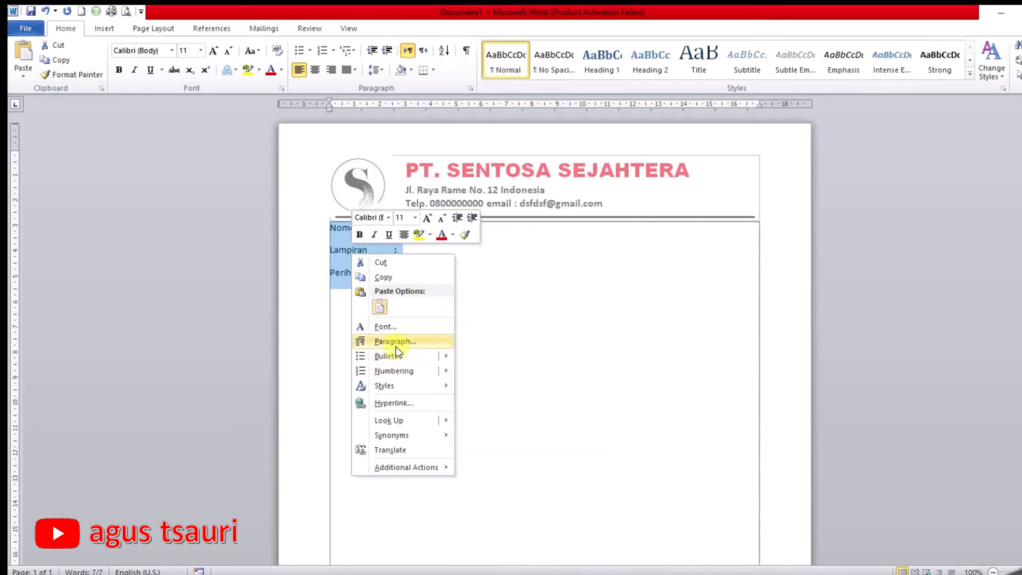
left_click(393, 344)
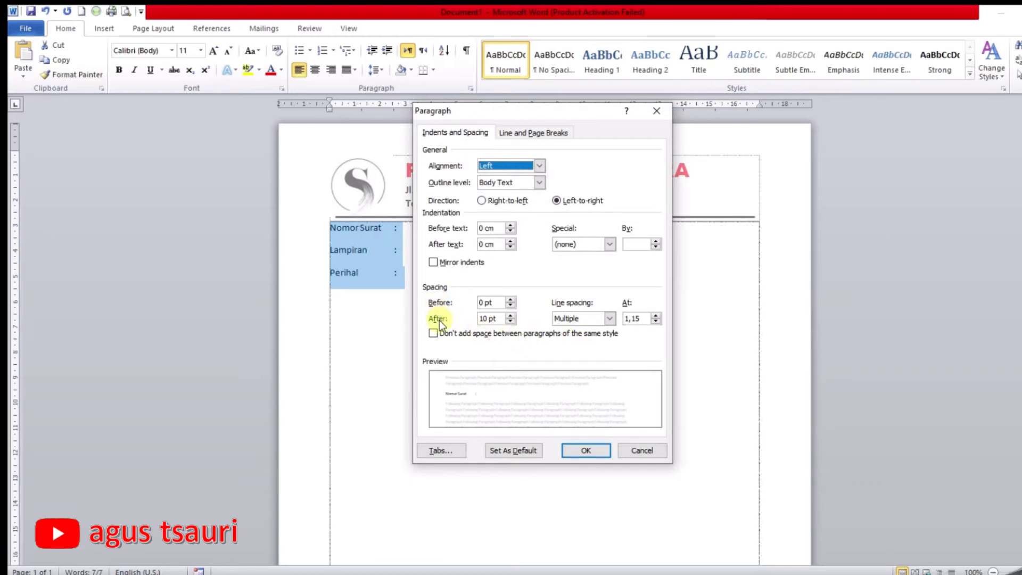
left_click(513, 322)
left_click(512, 323)
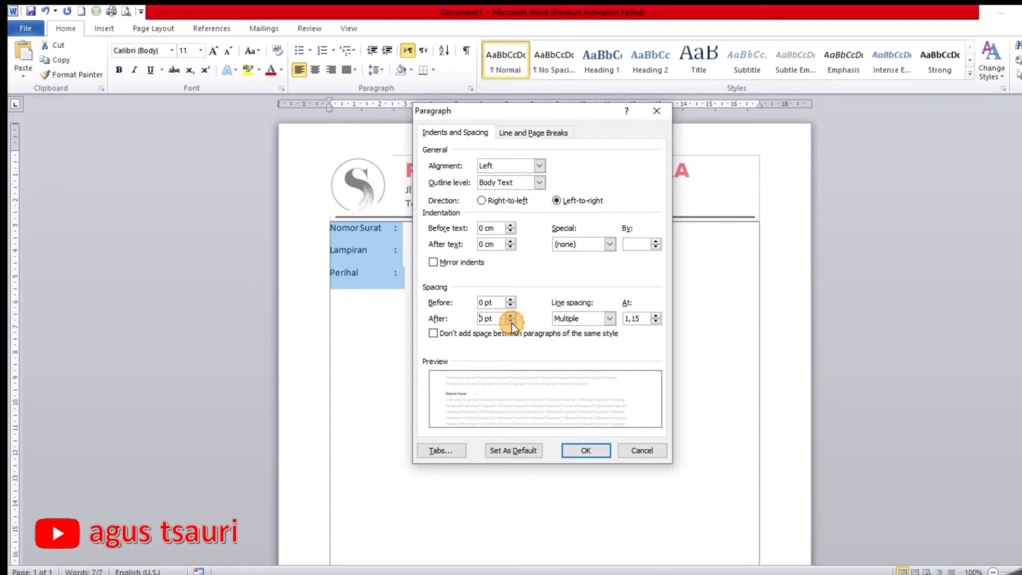
left_click(608, 319)
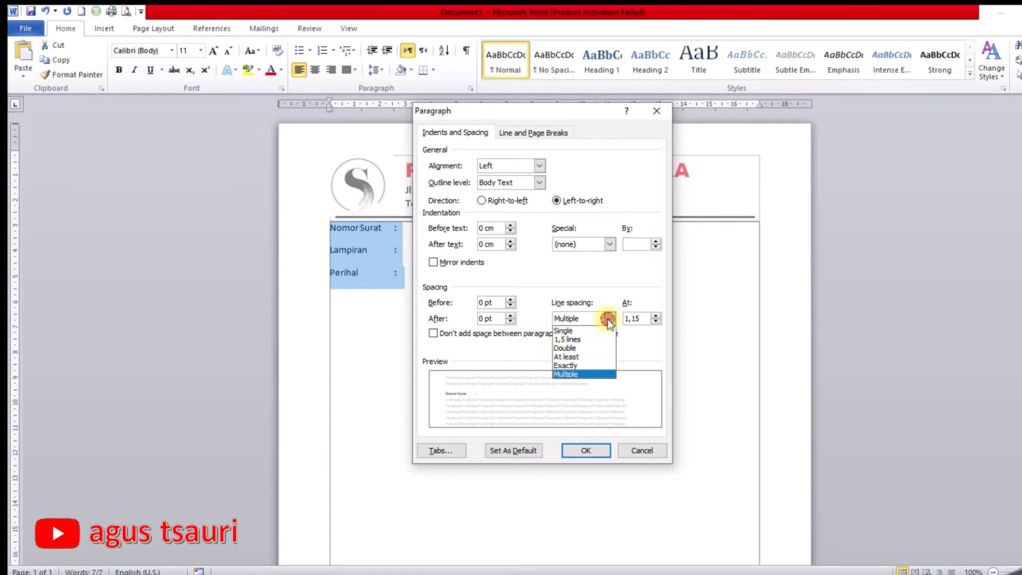
left_click(574, 331)
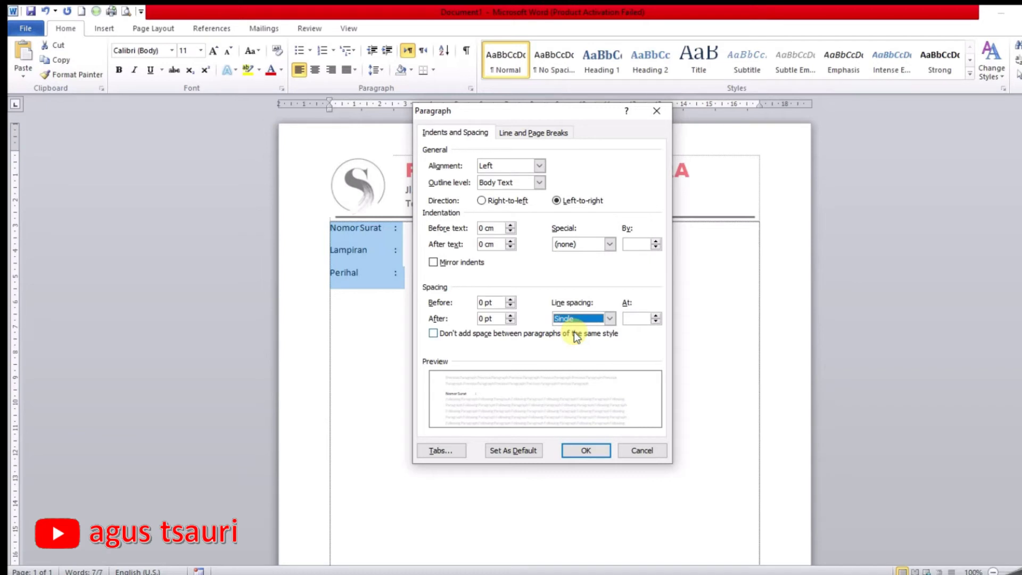
left_click(586, 451)
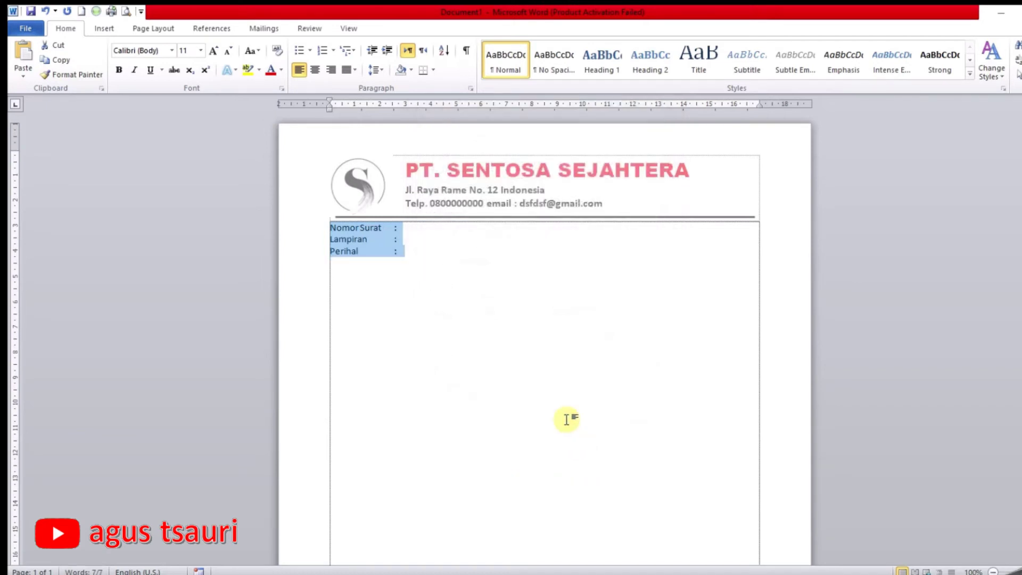
left_click(455, 255)
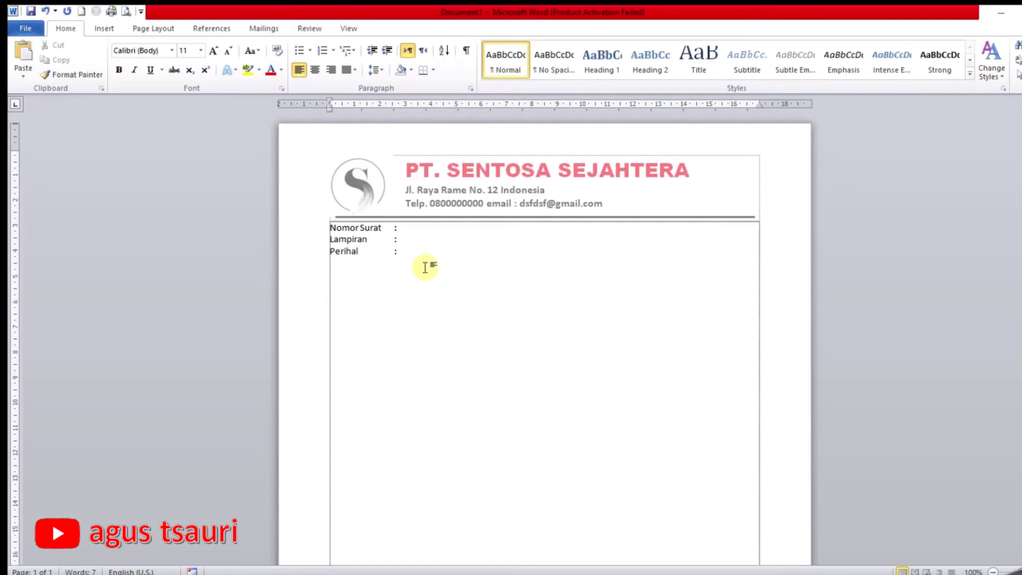
Step: Add the greeting 'Dengan hormat' on a new line below the Perihal line
left_click(415, 225)
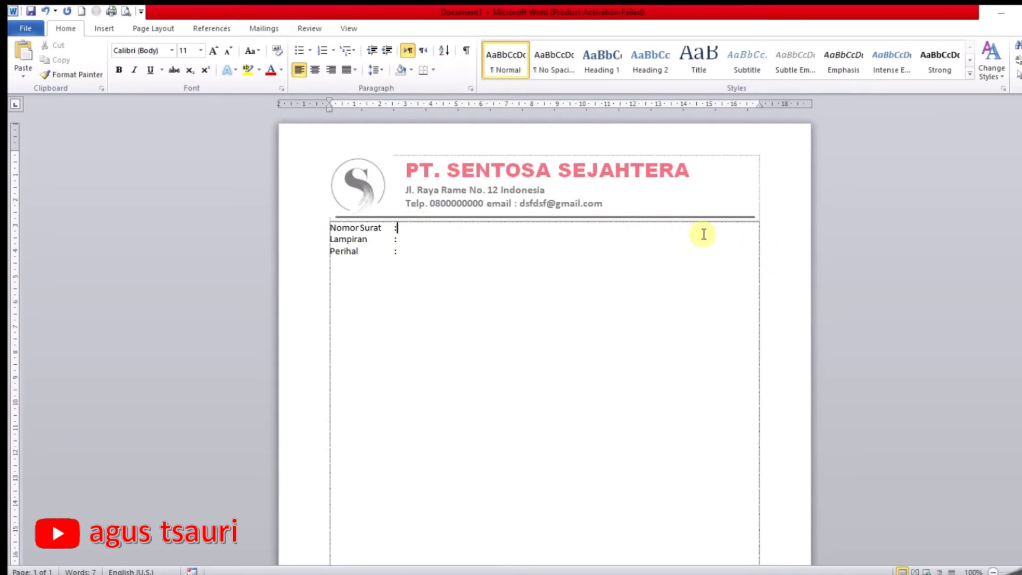
left_click(422, 258)
key("Return")
key("Return")
key("Return")
type("Dengan hormat")
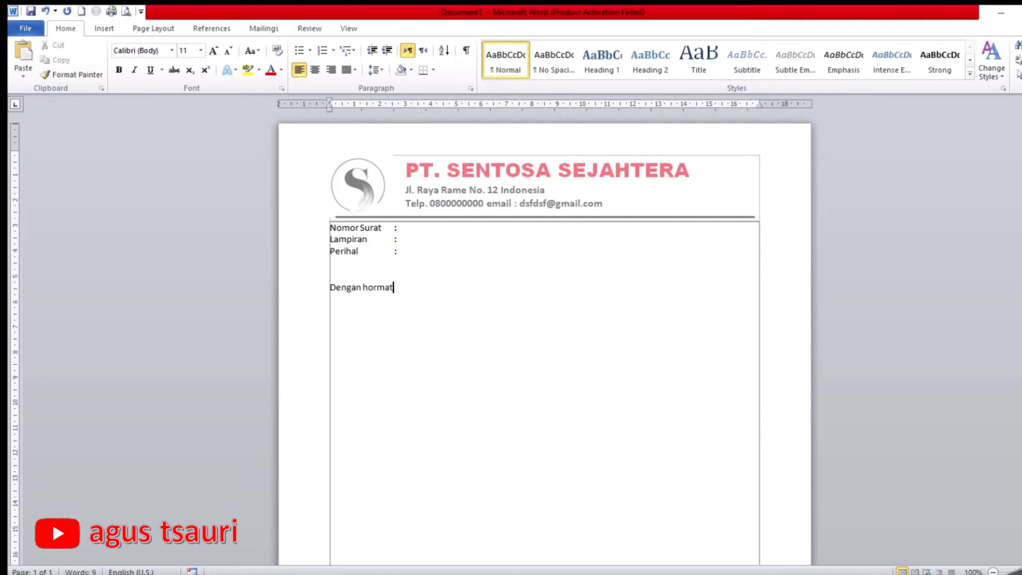
Step: Type 'Berikut kami sampaikan laporan bulanan tentang penjualan pada bulan Agustus' under the greeting
key("Return")
type("Berikut kami sampaikan")
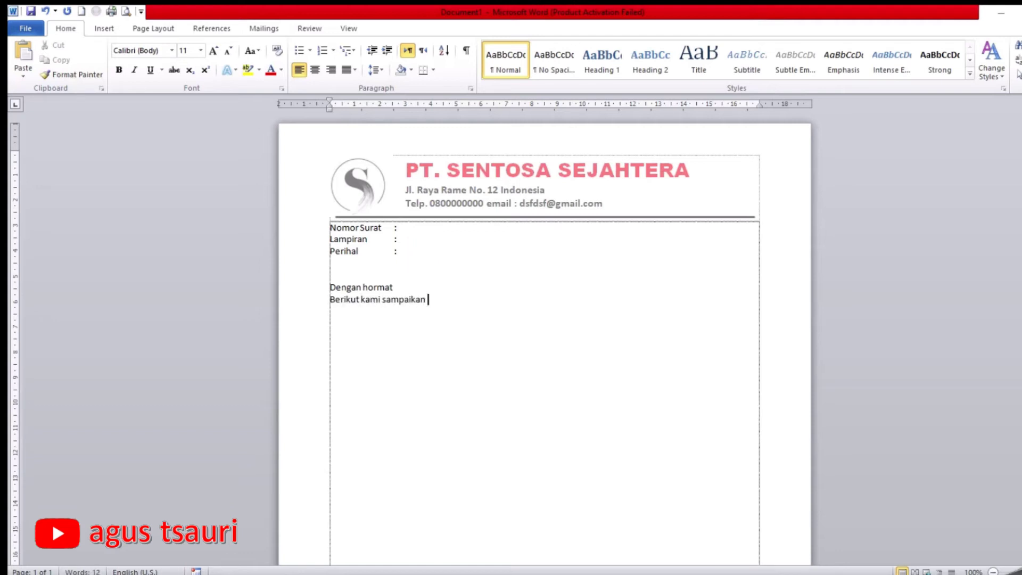
type(" laporan bulanan")
type(" tentang")
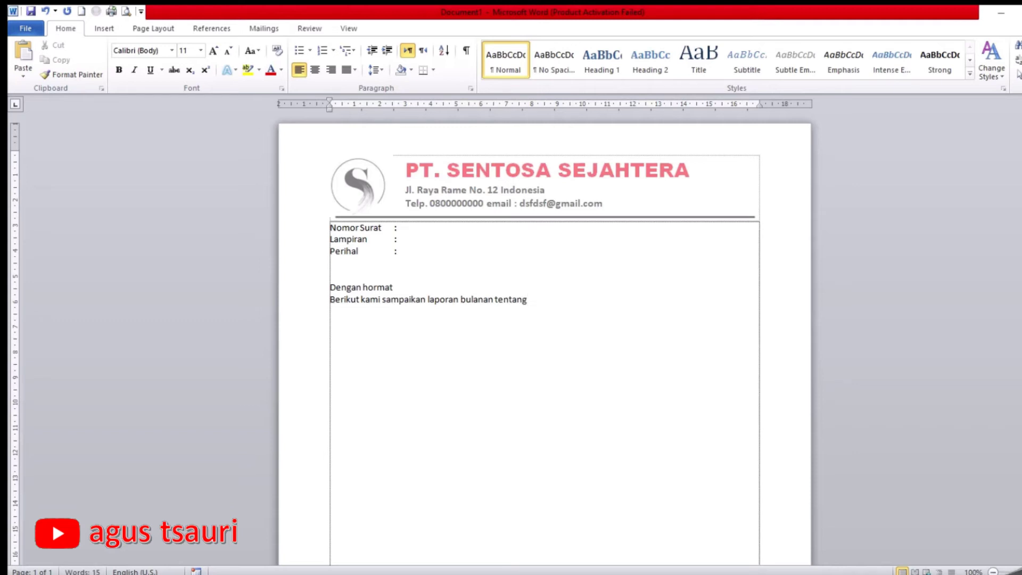
type("penjualan ")
type("pada")
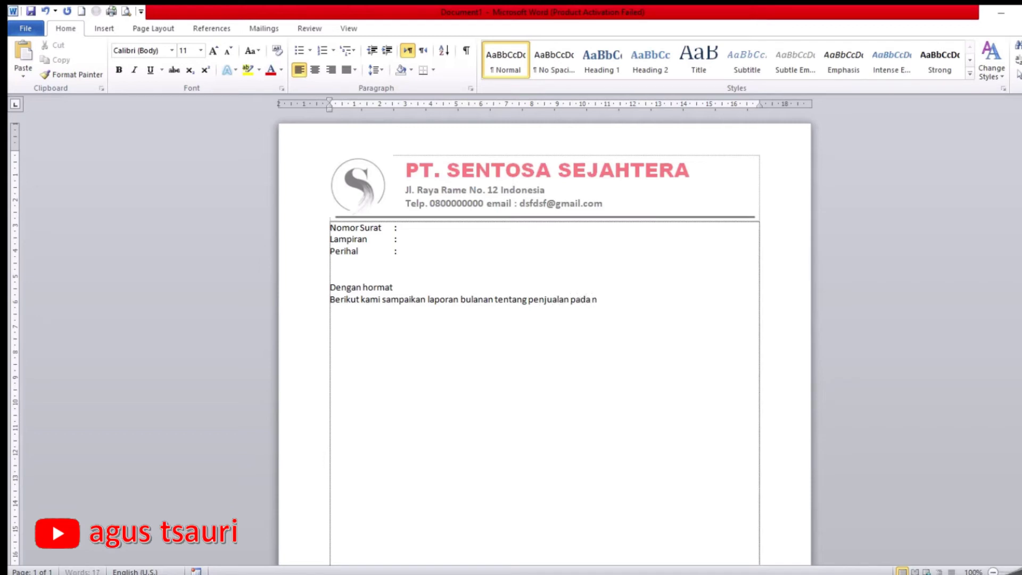
type(" bulan Ag")
type("ustus")
key("Return")
key("BackSpace")
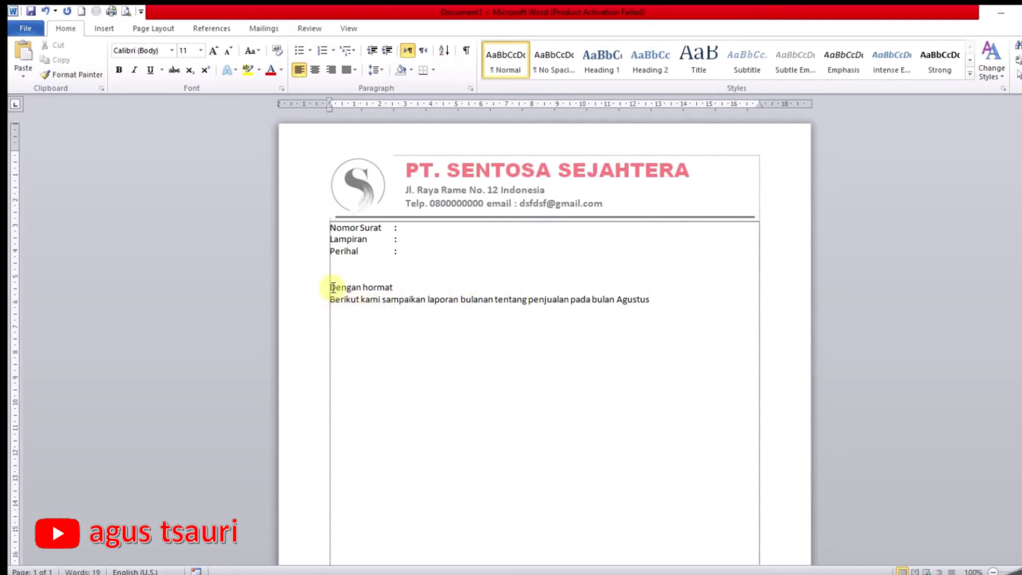
left_click_drag(331, 288, 341, 300)
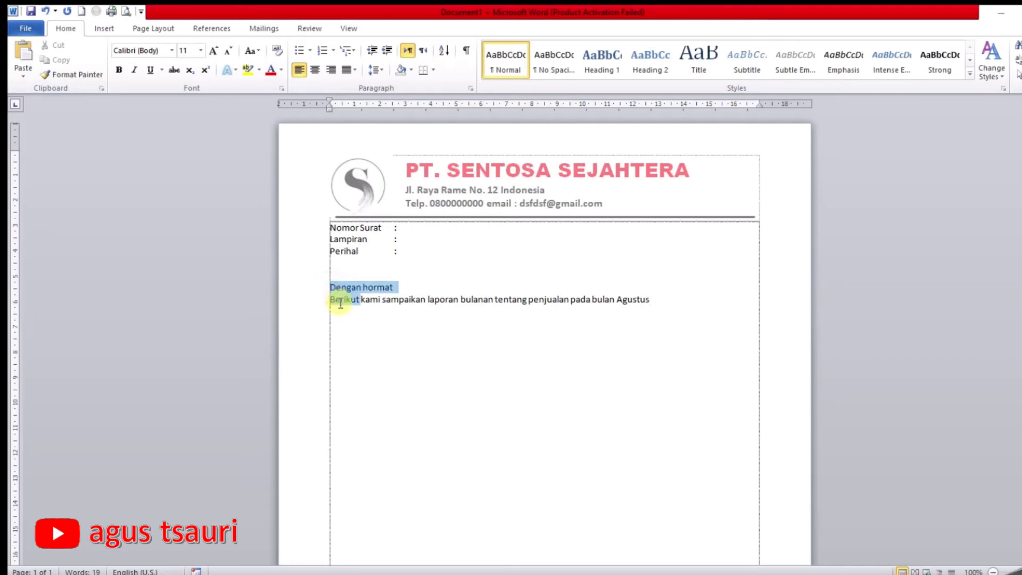
Step: Indent the greeting and the Agustus sentence to the right with the ruler's indent marker
left_click(332, 290)
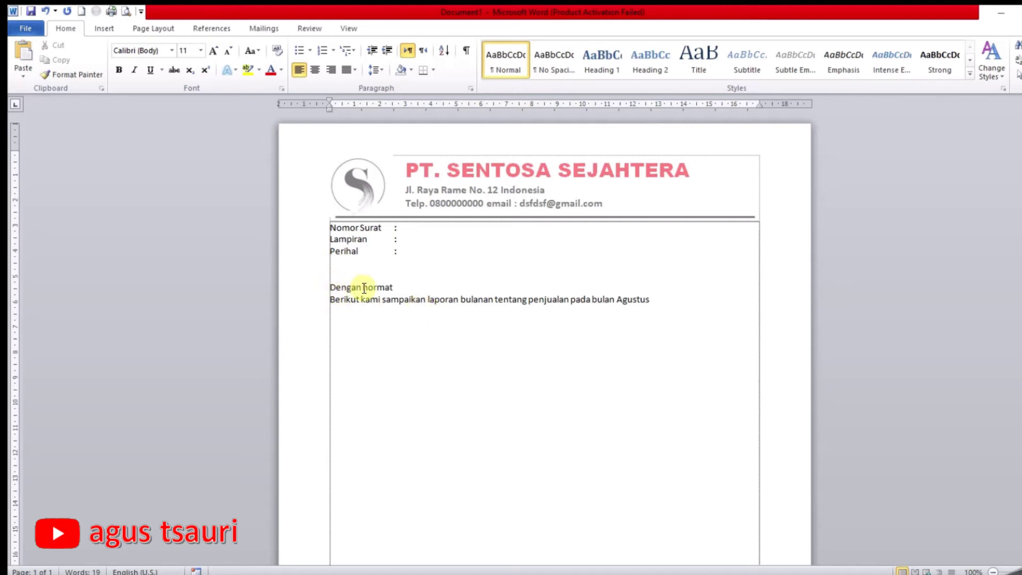
left_click_drag(331, 288, 650, 300)
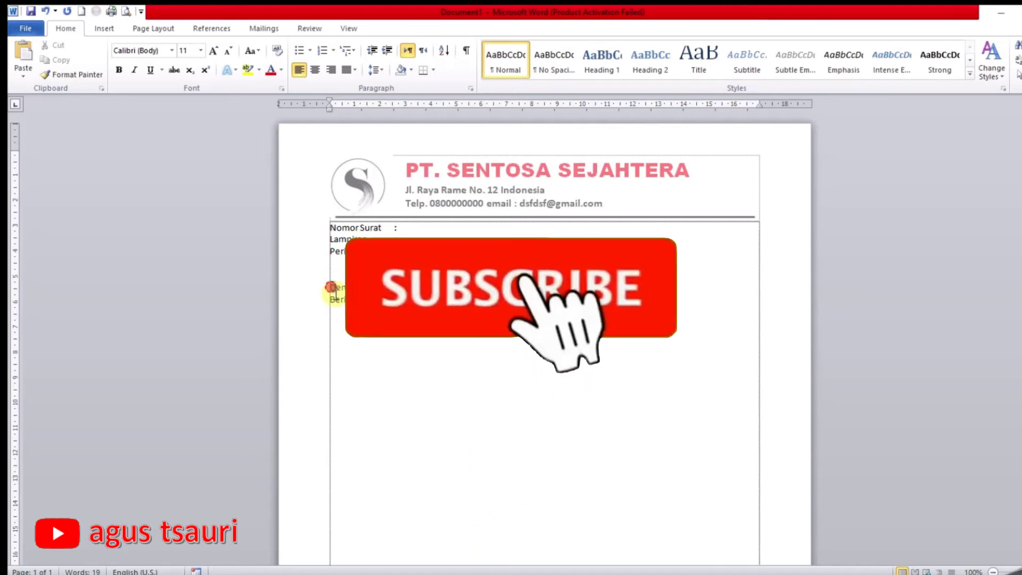
left_click_drag(330, 101, 377, 117)
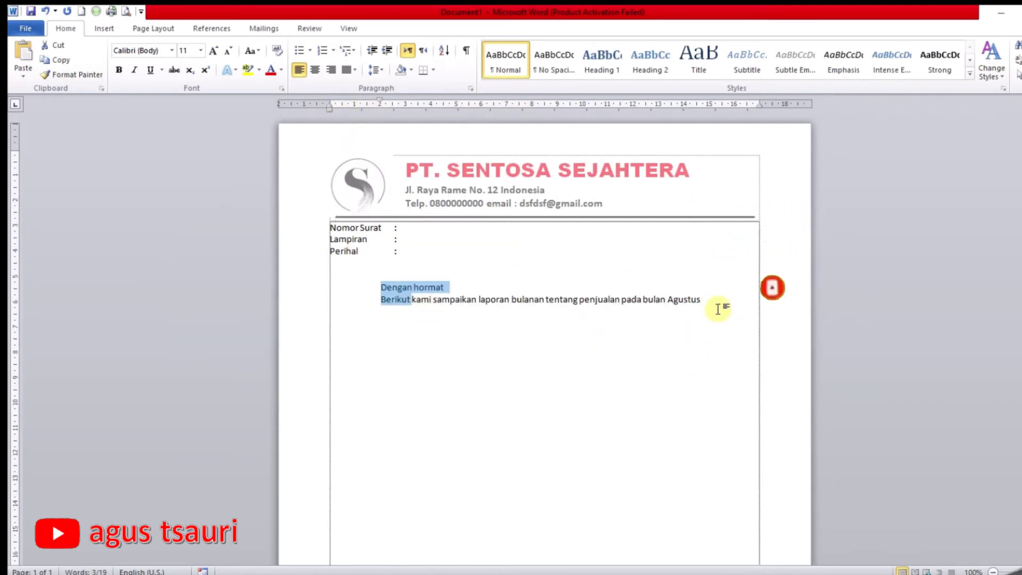
Step: Start a new indented empty line after the Agustus sentence
left_click(716, 303)
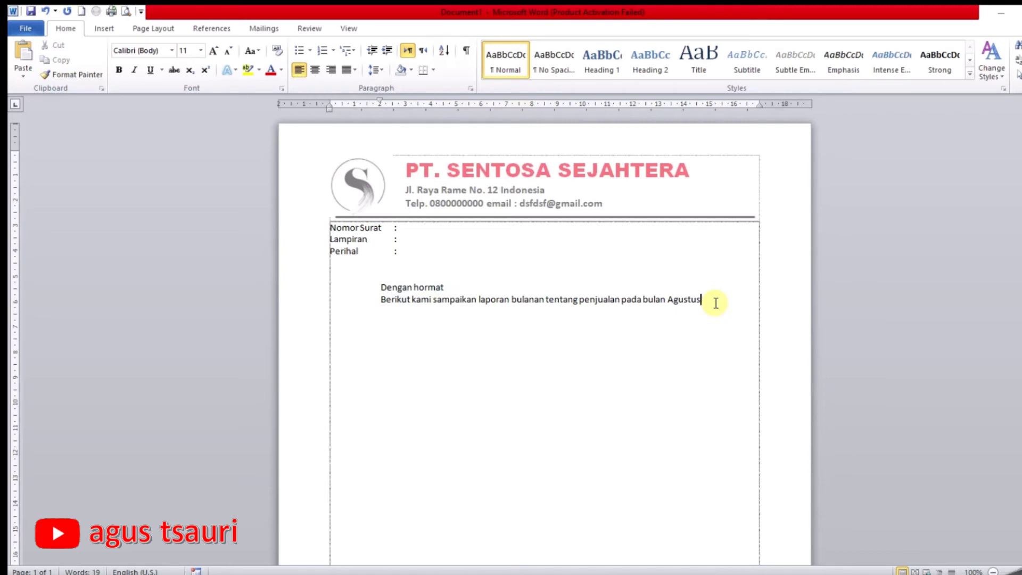
key("Return")
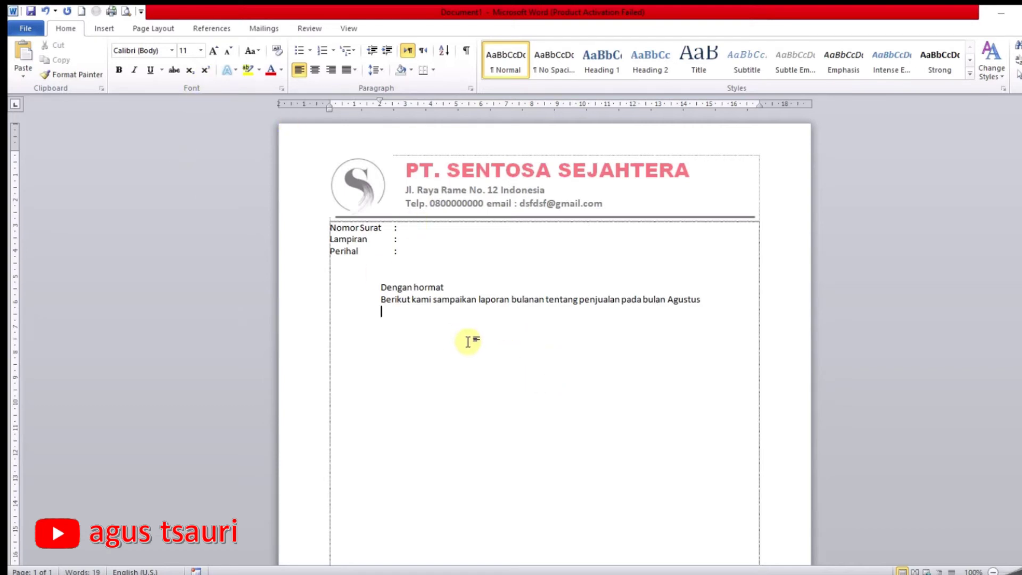
left_click(112, 29)
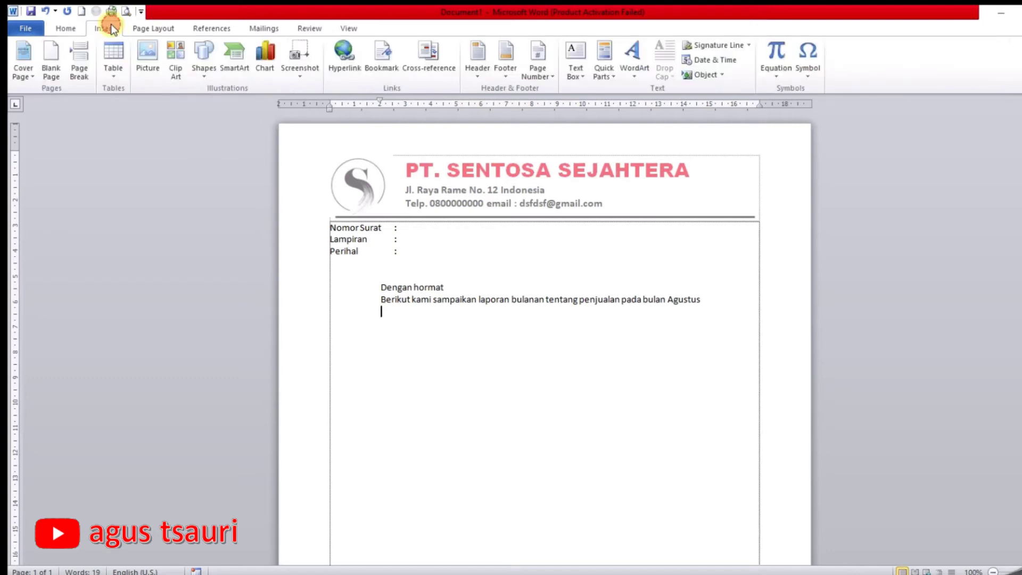
left_click(120, 78)
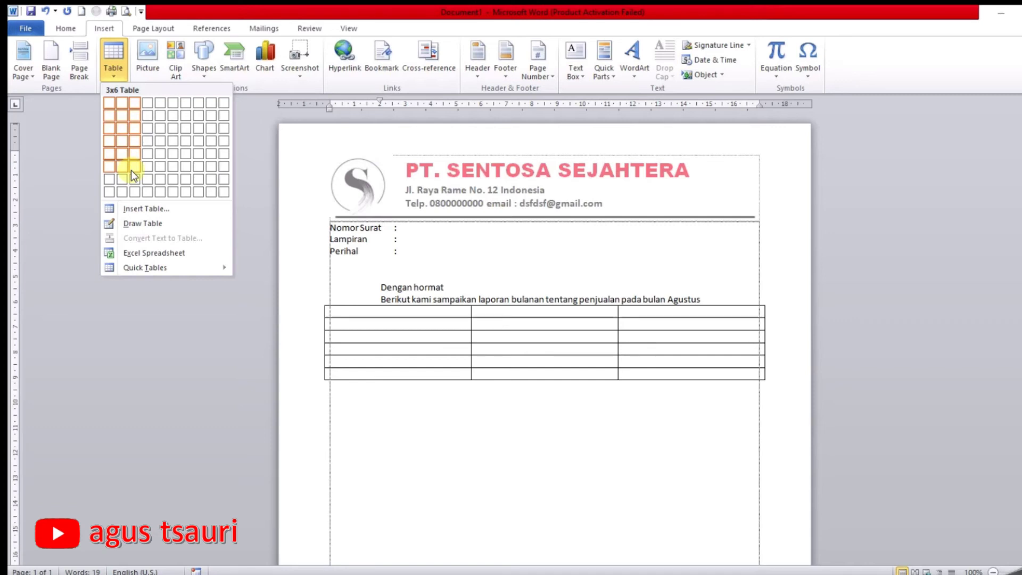
left_click(162, 222)
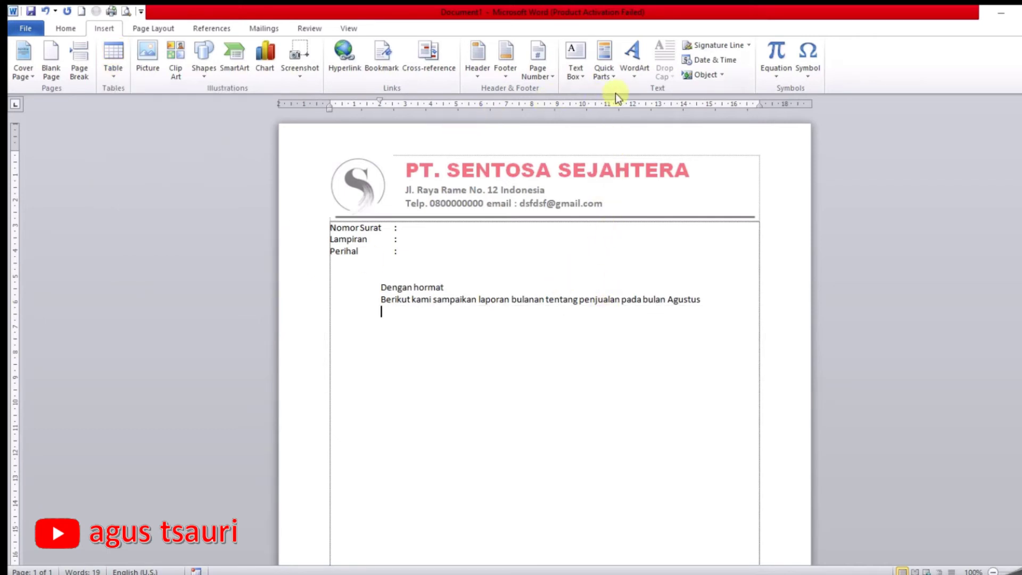
left_click(610, 75)
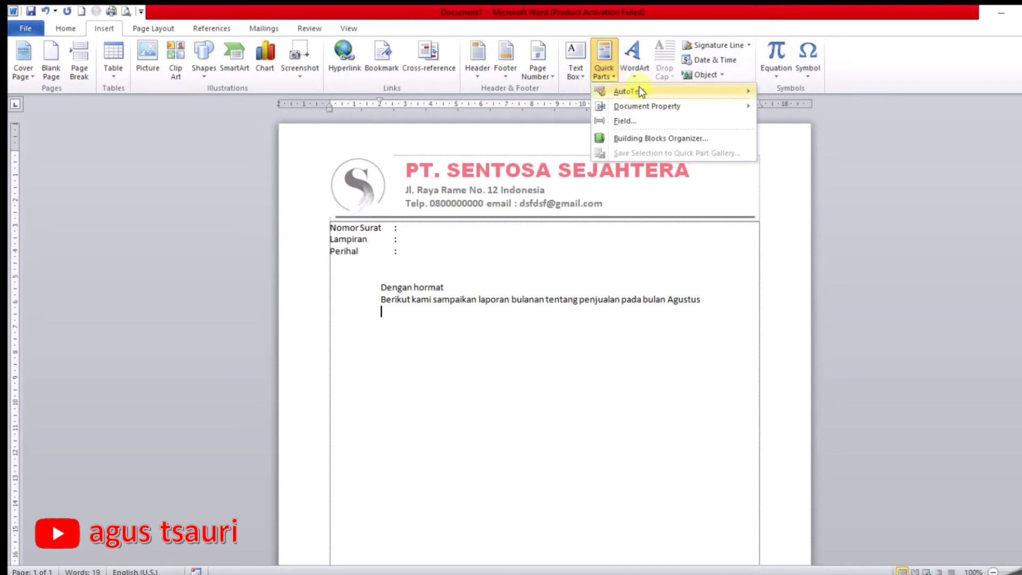
mouse_move(644, 106)
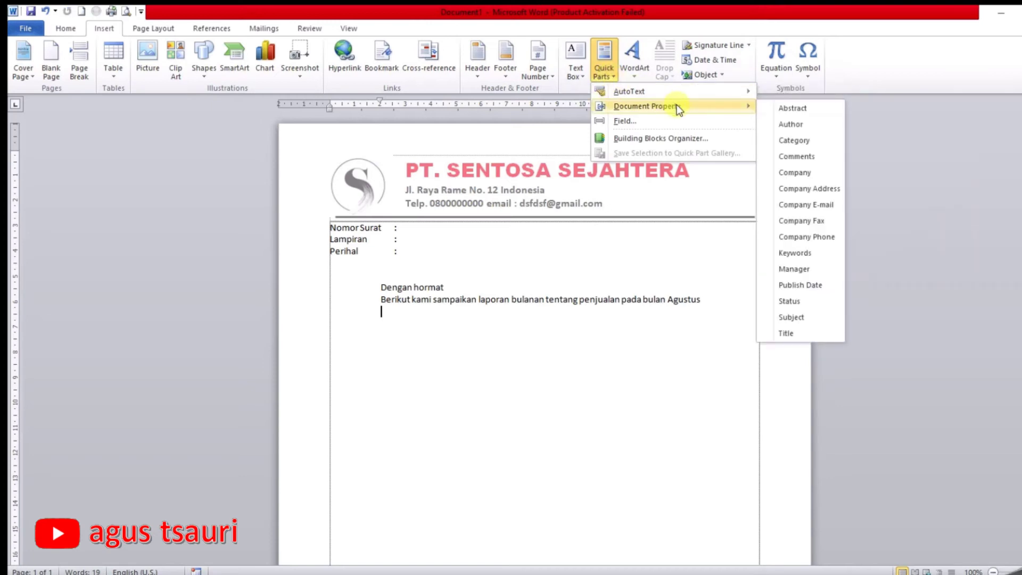
left_click(683, 140)
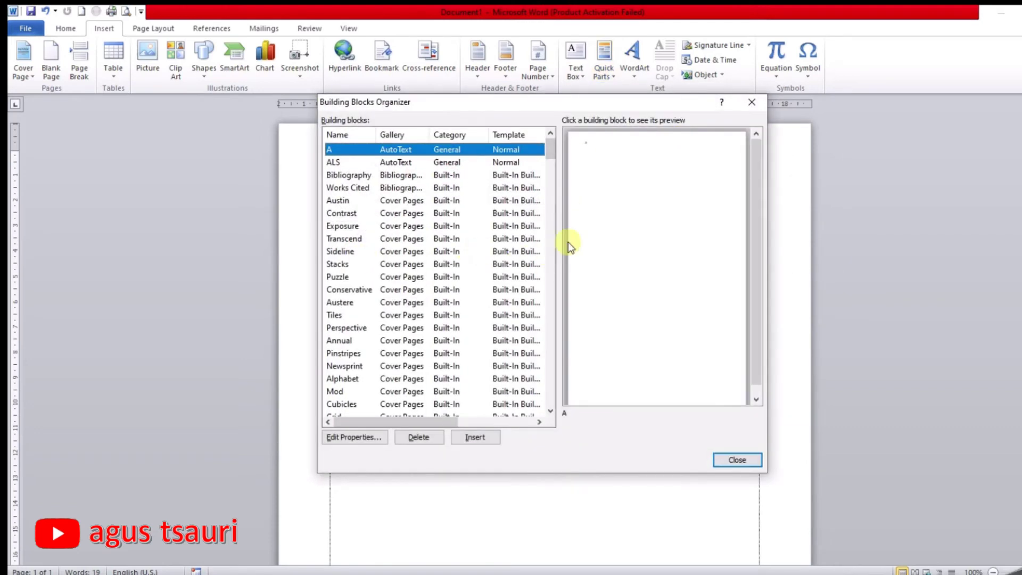
left_click_drag(552, 148, 542, 403)
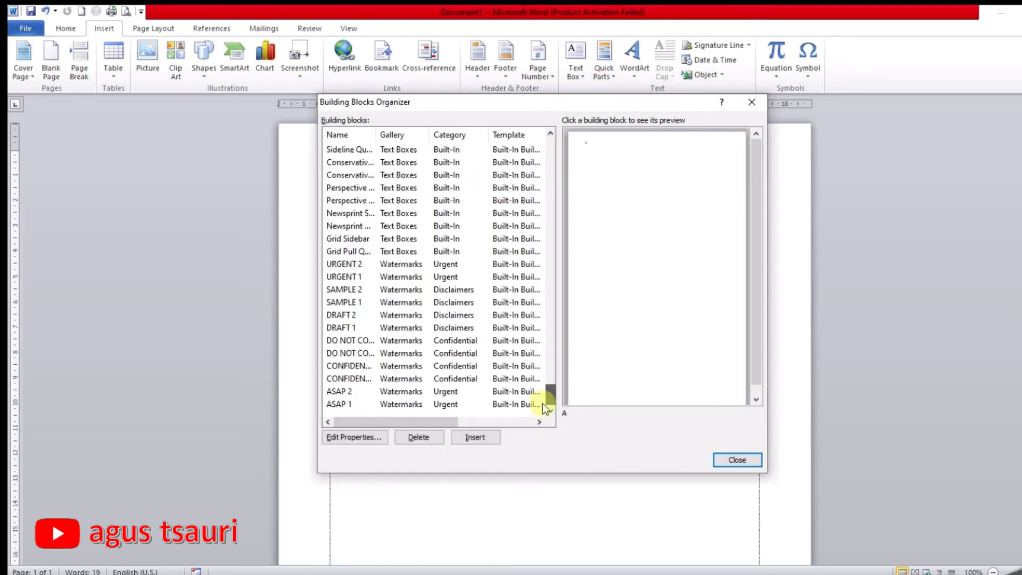
left_click(729, 461)
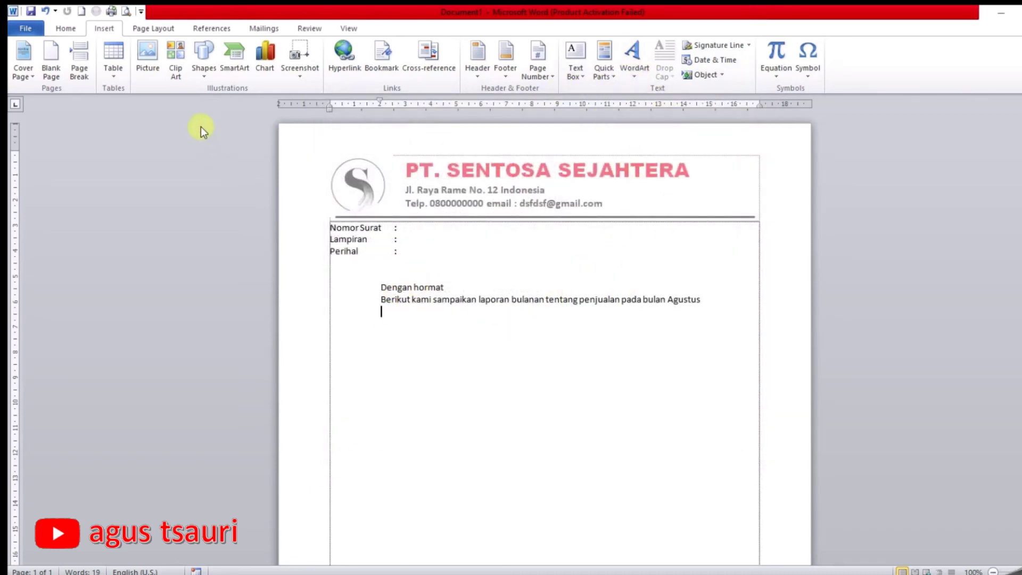
Step: Insert a 4x4 table, align its left edge with the text and resize its columns and right edge
left_click(120, 74)
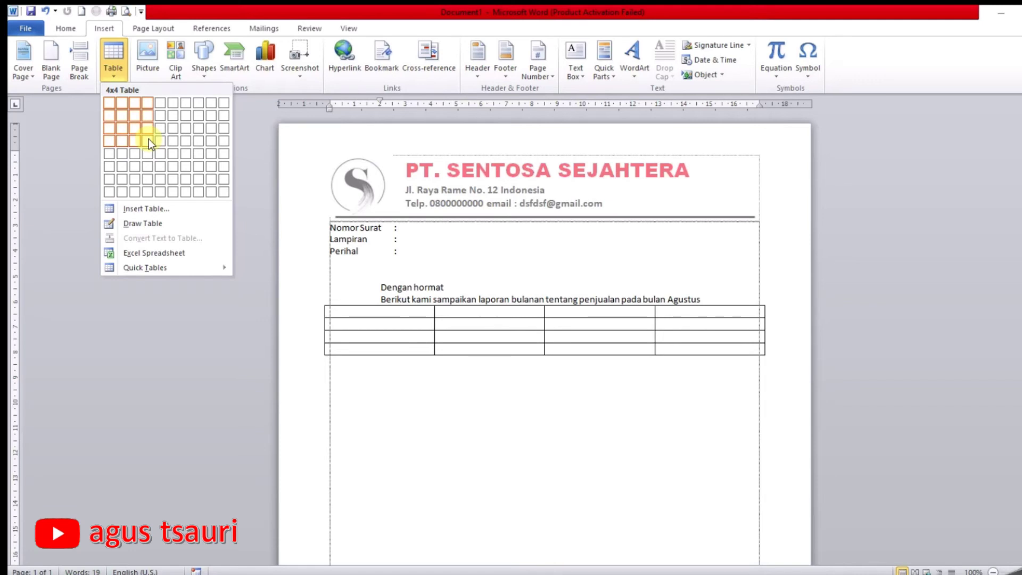
left_click(149, 139)
left_click_drag(325, 322, 405, 320)
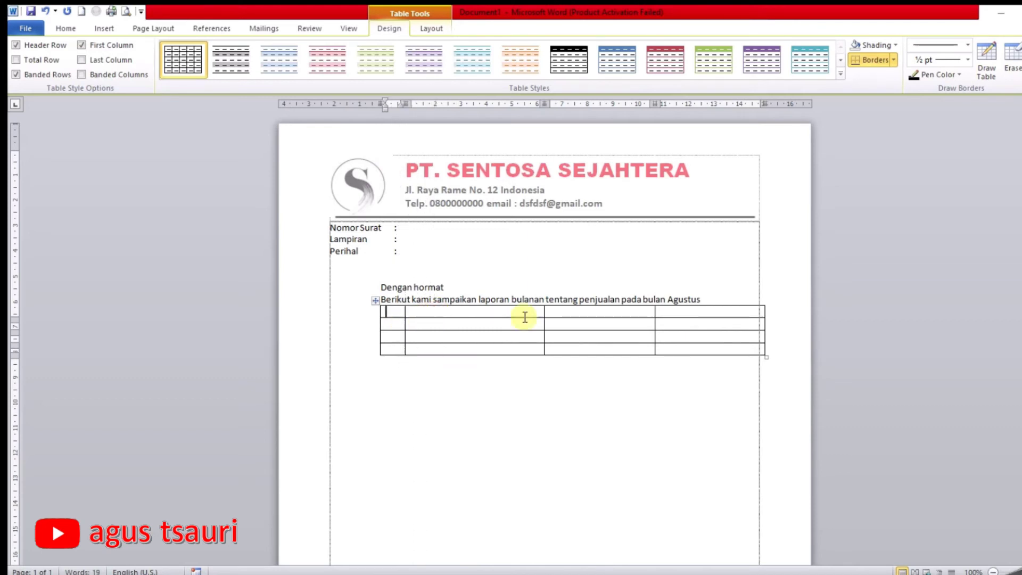
left_click_drag(539, 316, 507, 317)
left_click_drag(655, 317, 576, 316)
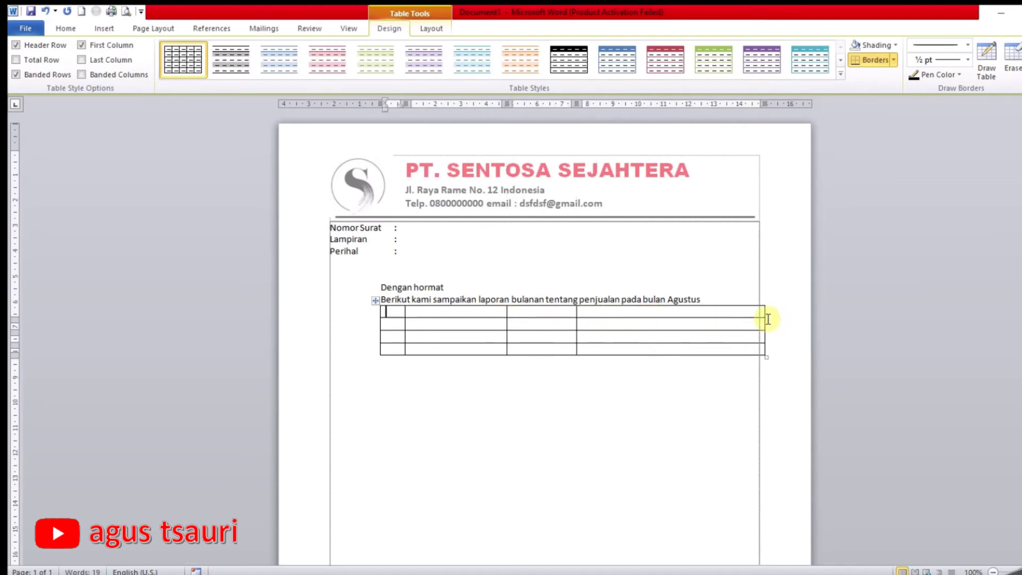
left_click_drag(765, 313, 734, 314)
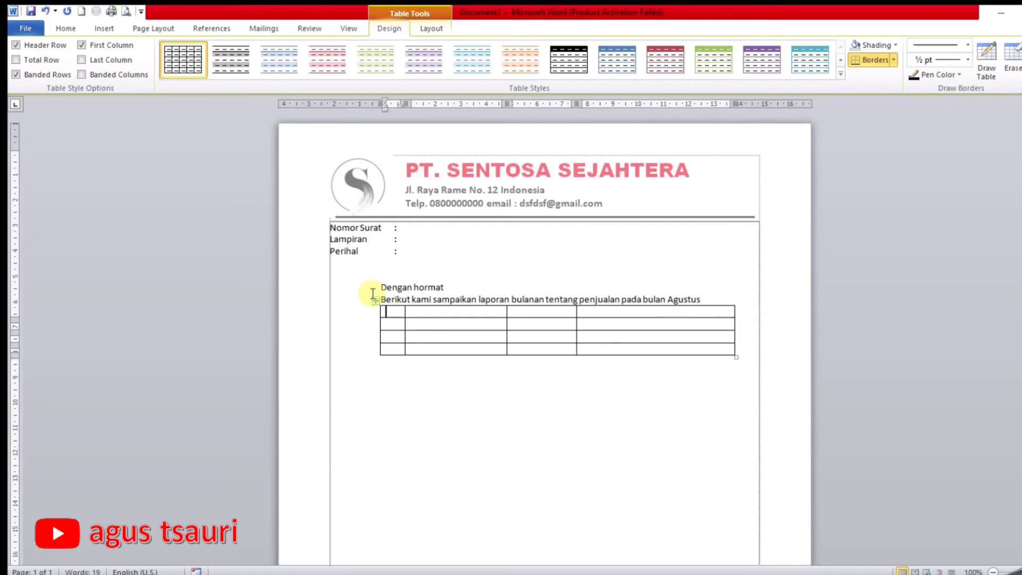
left_click(388, 311)
Step: Type the headers No, Minggu ke, Penjualan and Pemasukan across the first row, fixing typos
type("No")
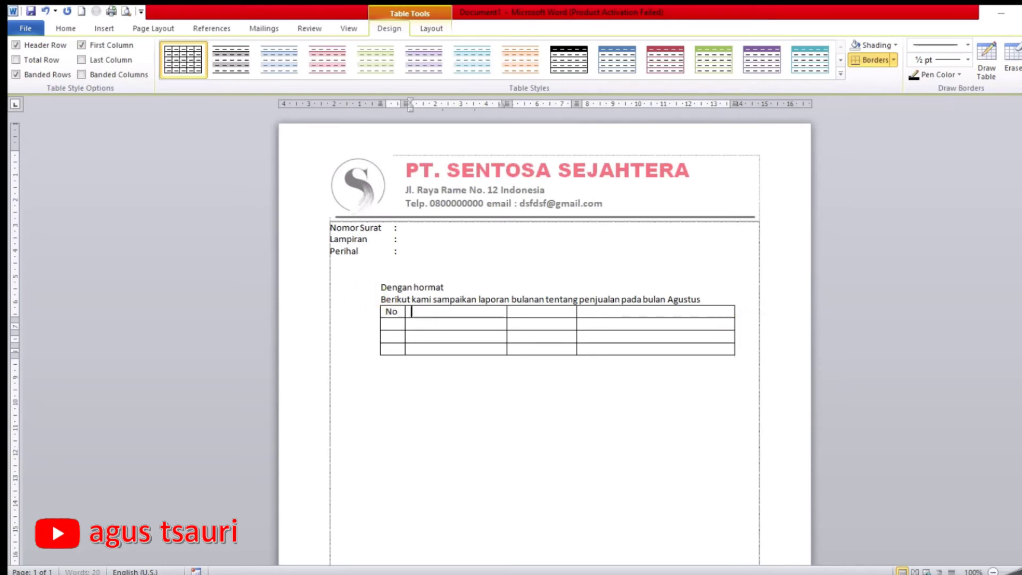
key("Tab")
type("Minggu ke")
key("Tab")
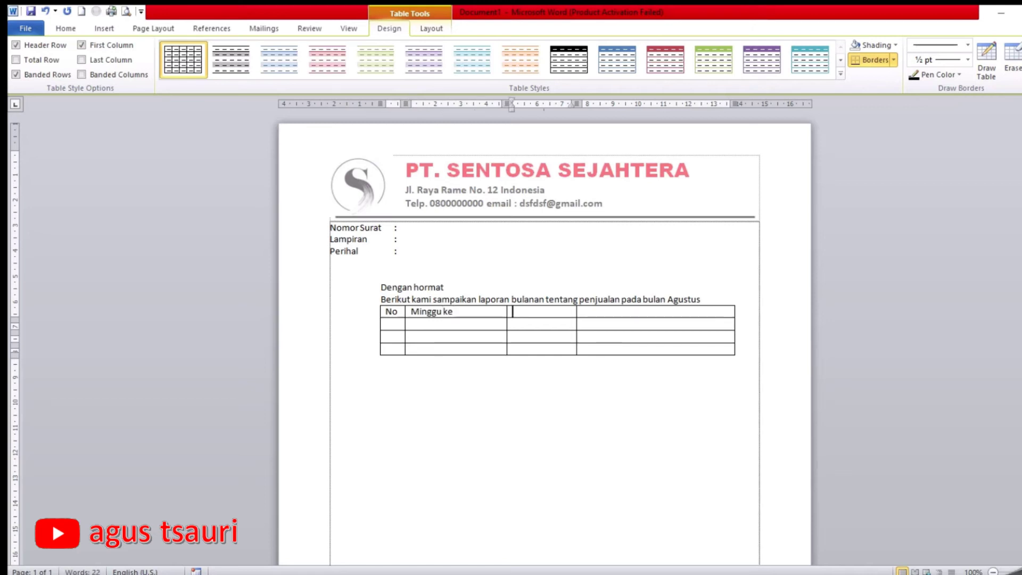
type("Penjulan")
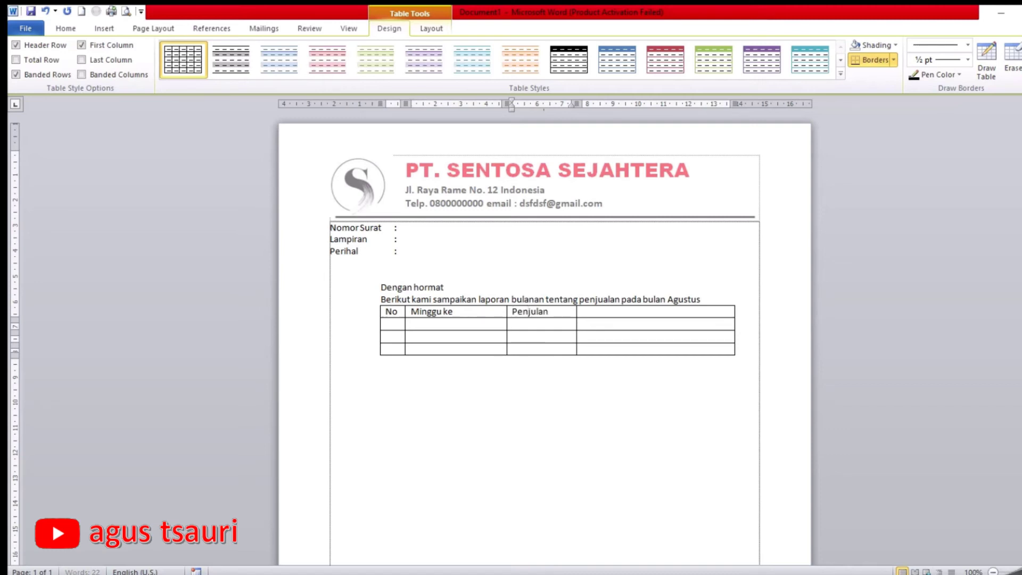
key("BackSpace")
key("BackSpace")
key("BackSpace")
type("alan")
key("Tab")
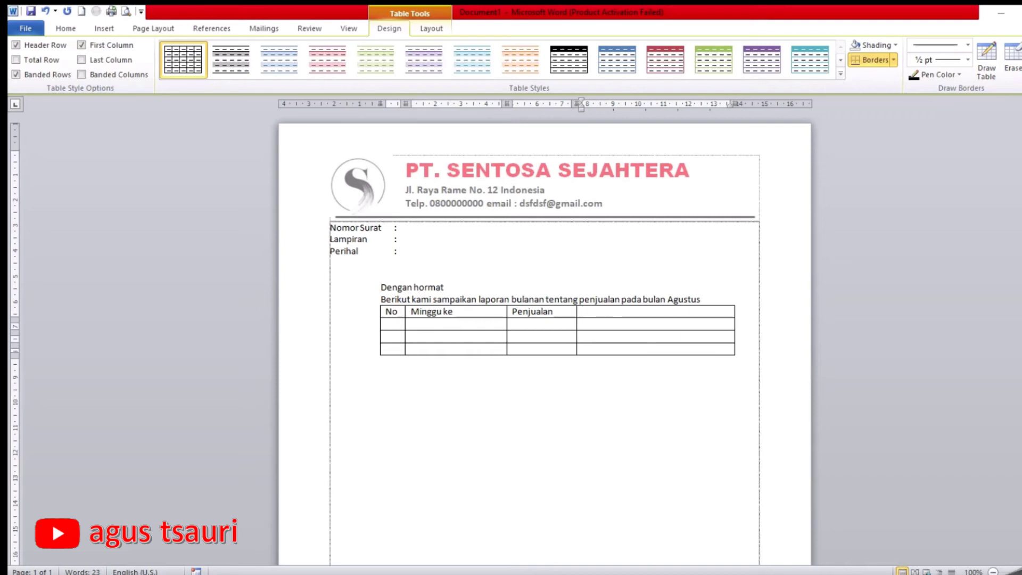
type("Ma")
key("BackSpace")
key("BackSpace")
key("BackSpace")
key("BackSpace")
type("Pemasukan")
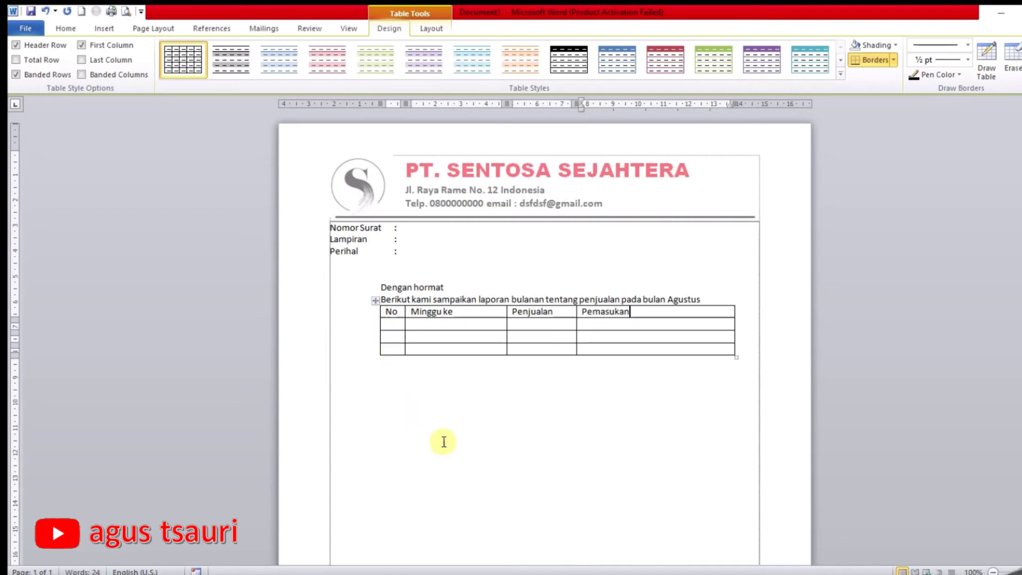
left_click(441, 441)
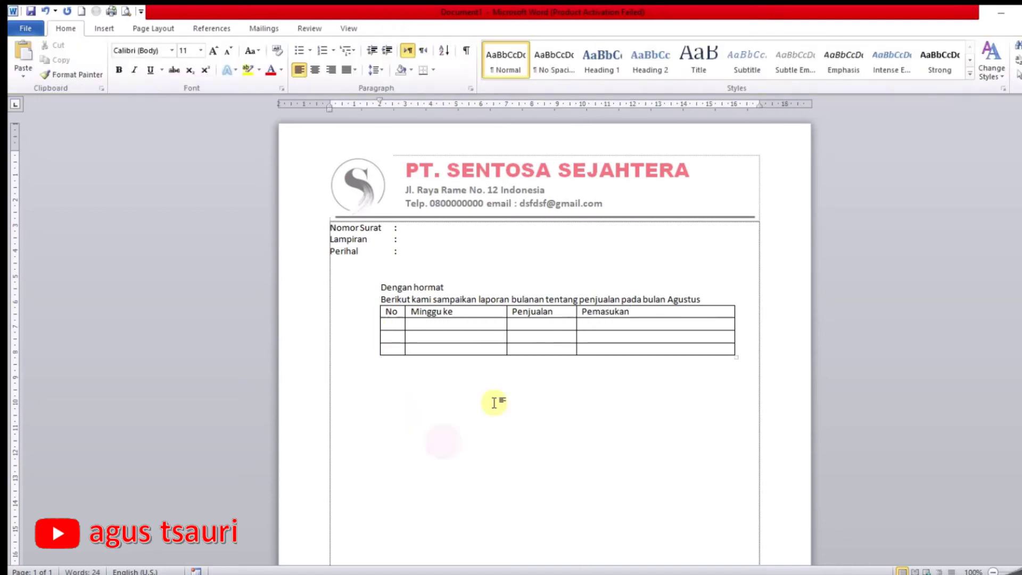
Step: Apply the Light List - Accent 5 table style to the sales table
left_click(376, 300)
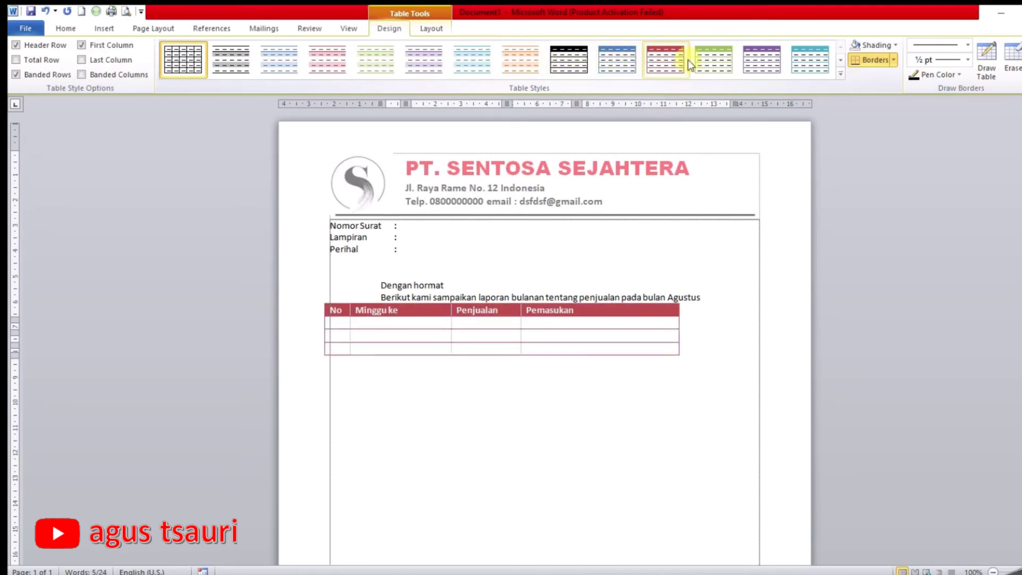
left_click(815, 62)
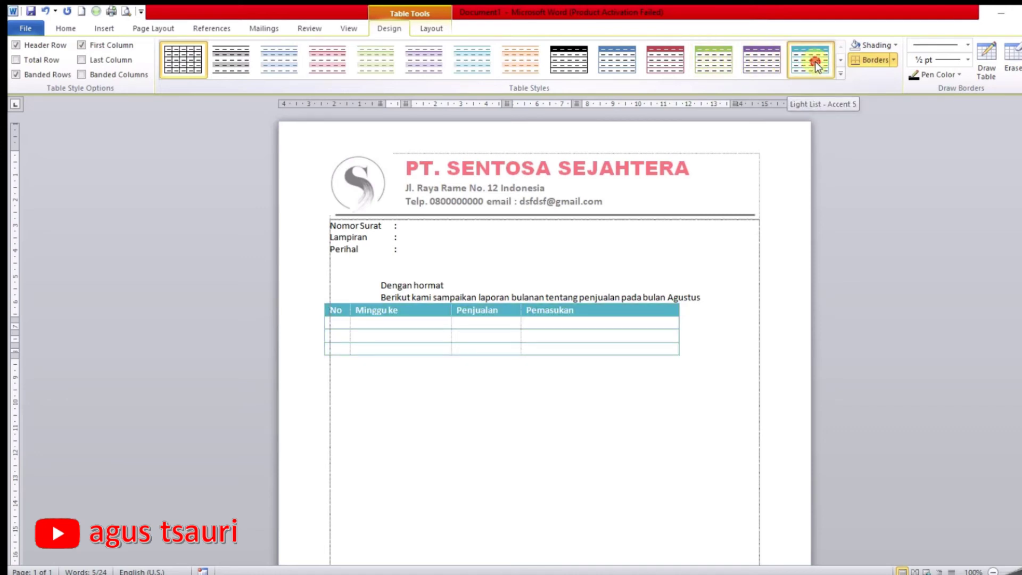
left_click(457, 394)
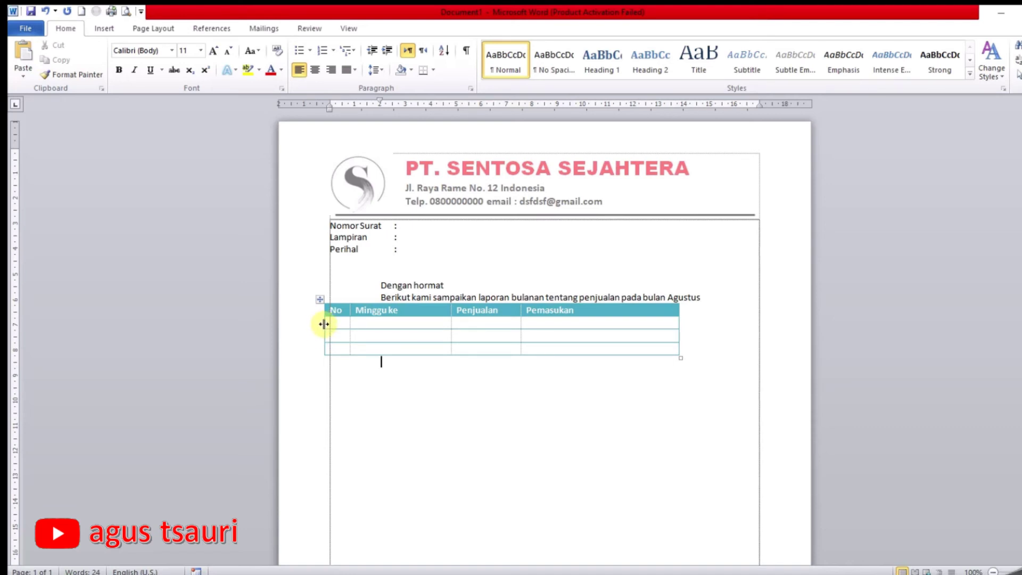
Step: Shift the table right to align with the indented greeting, undoing a stray border drag
left_click_drag(325, 324, 325, 324)
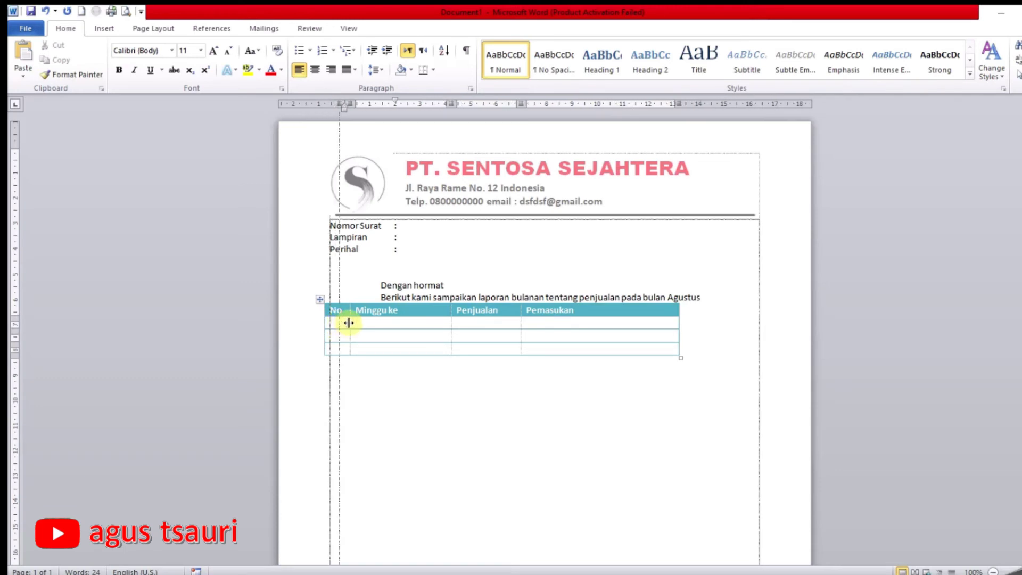
left_click_drag(324, 324, 347, 323)
key("ctrl+z")
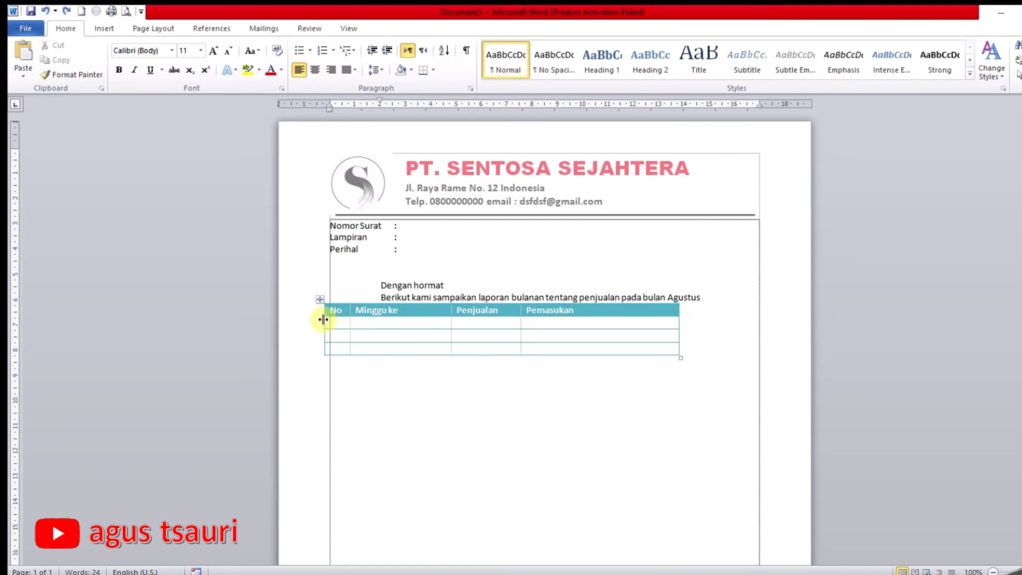
left_click_drag(324, 319, 354, 321)
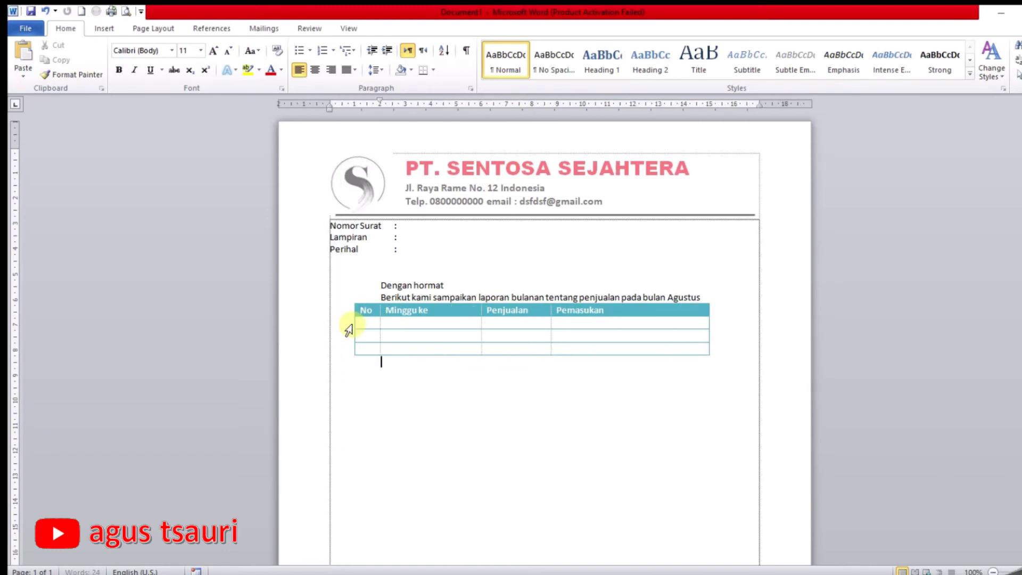
left_click_drag(355, 324, 378, 327)
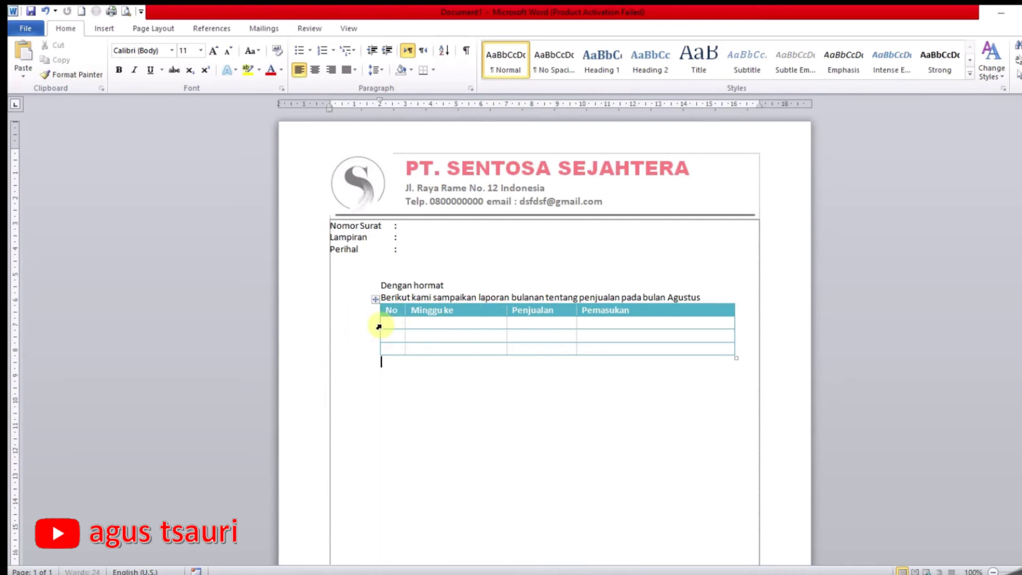
left_click(471, 392)
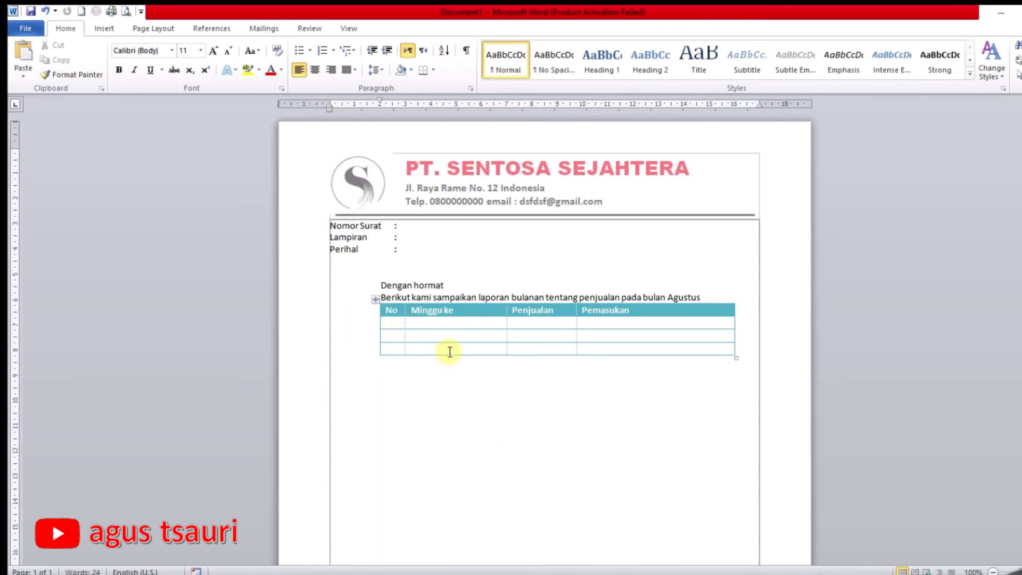
Step: Center the header row text within its cells
left_click_drag(383, 312, 600, 315)
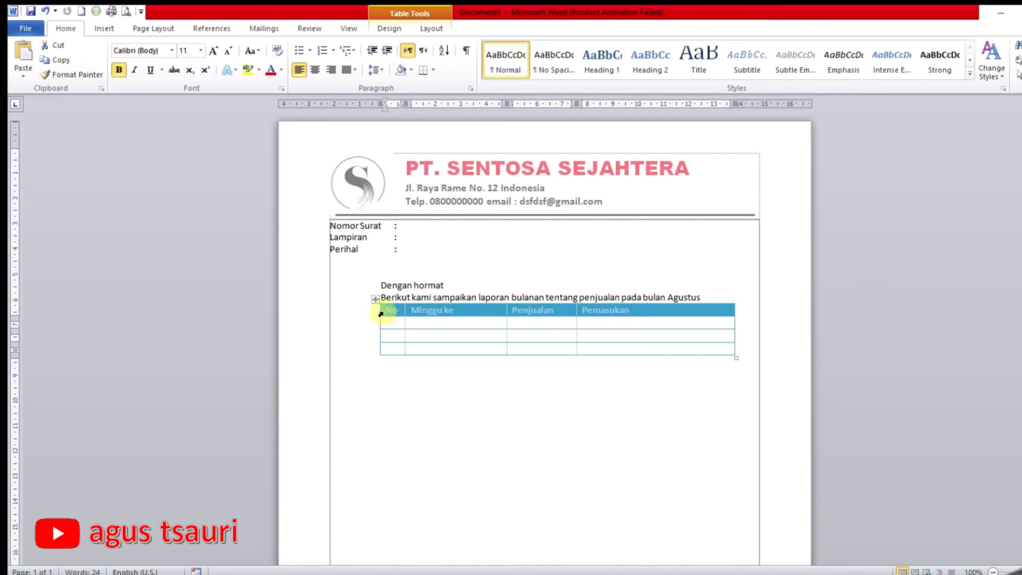
left_click_drag(382, 313, 599, 316)
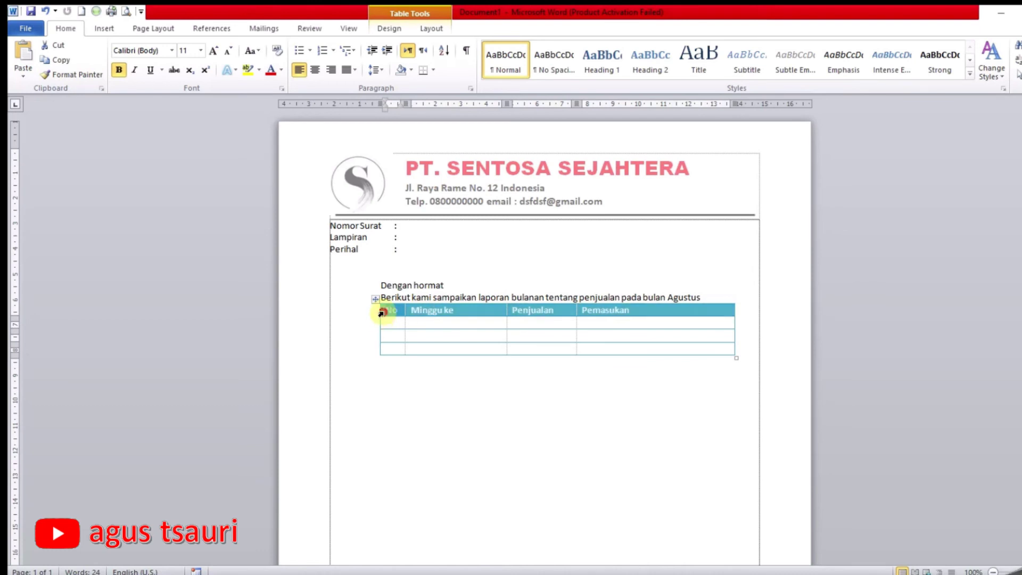
right_click(597, 316)
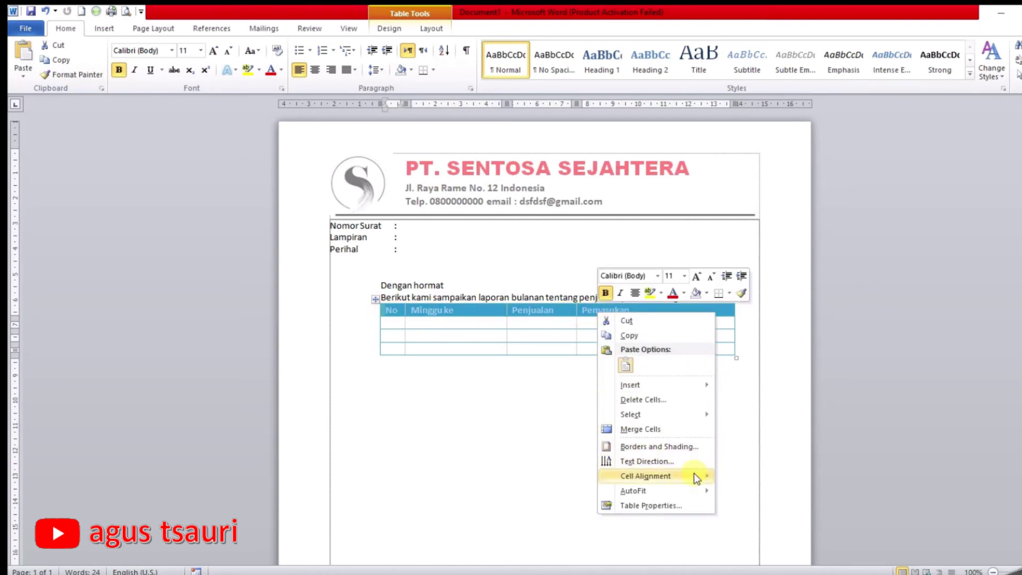
left_click(735, 490)
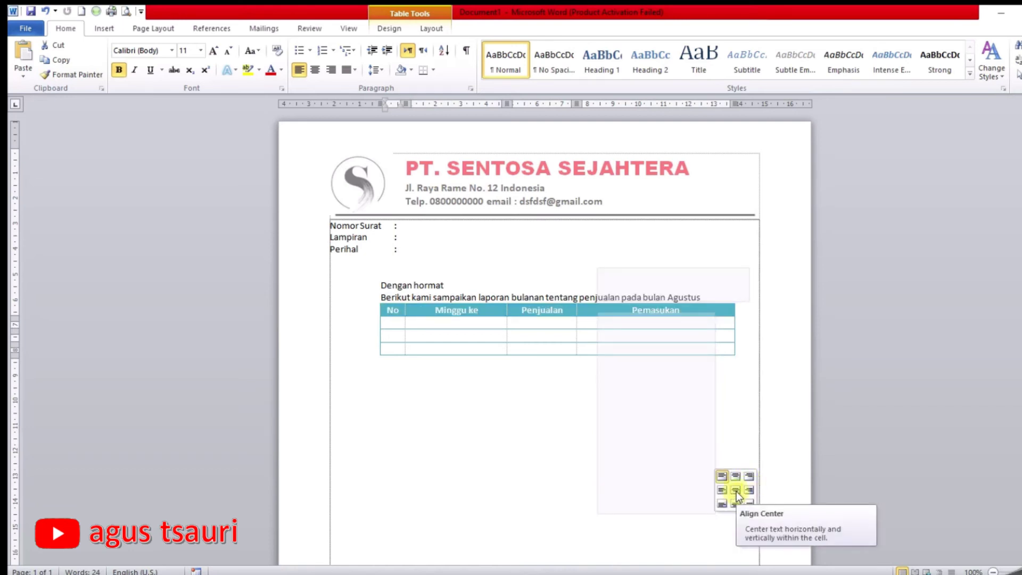
left_click(736, 491)
left_click(539, 408)
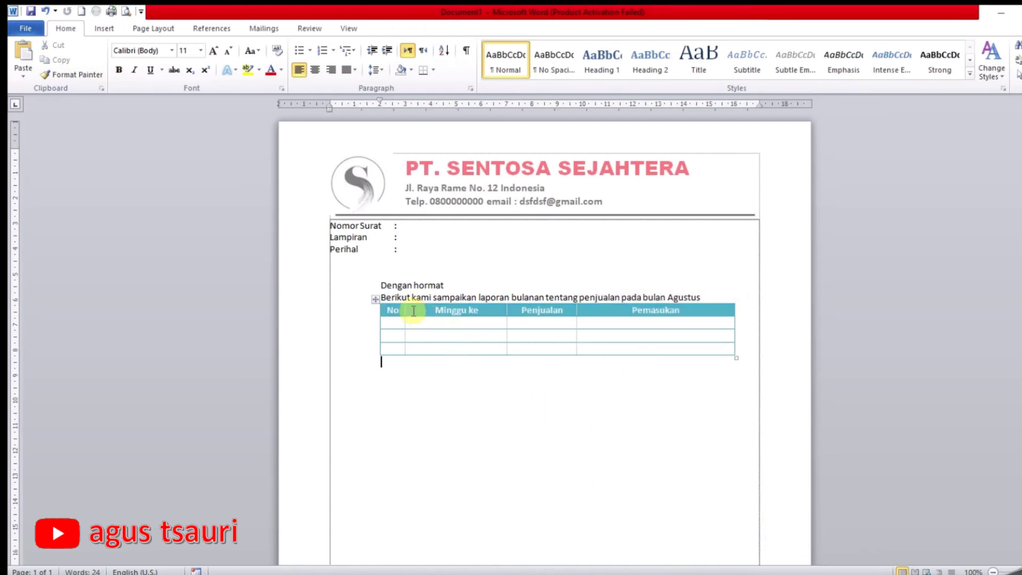
Step: Center the No column cells of the body rows and start a line below the table
left_click_drag(389, 321, 389, 347)
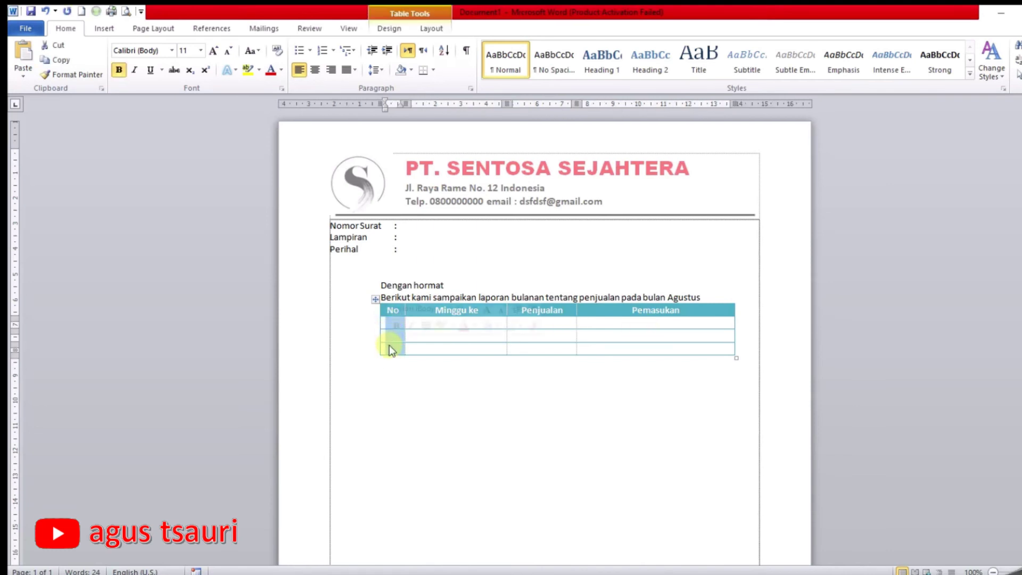
right_click(388, 345)
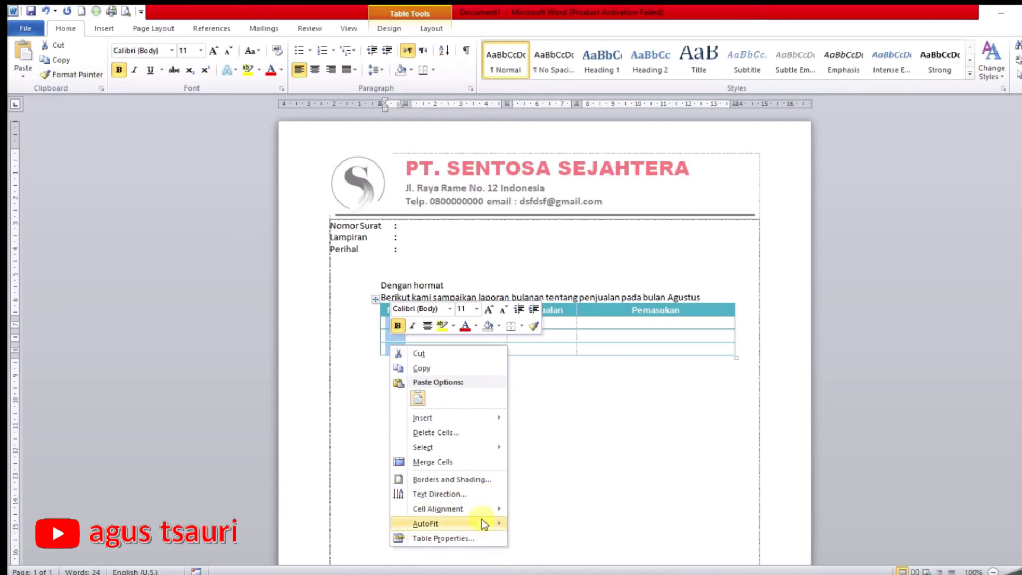
left_click(520, 521)
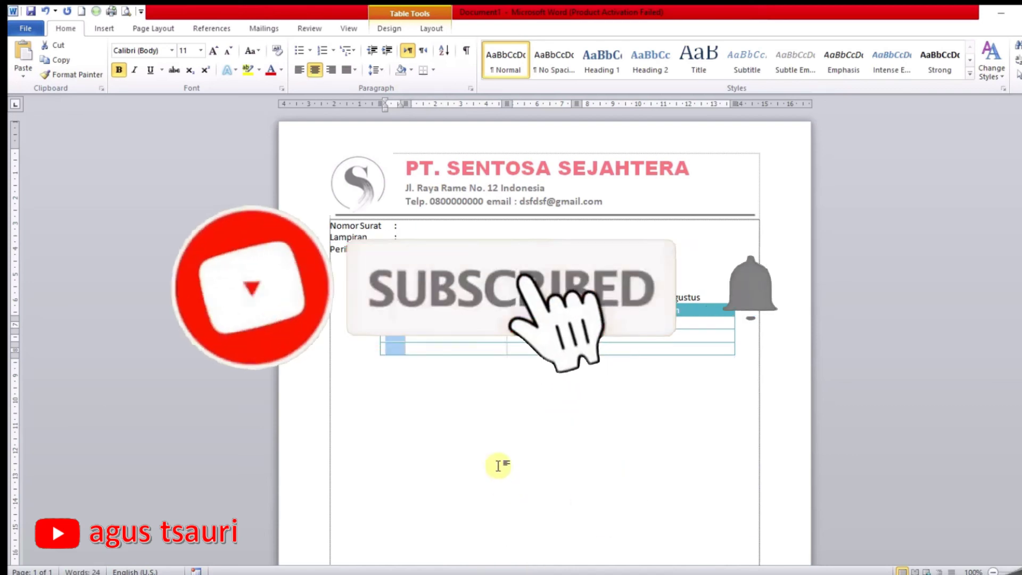
left_click(489, 424)
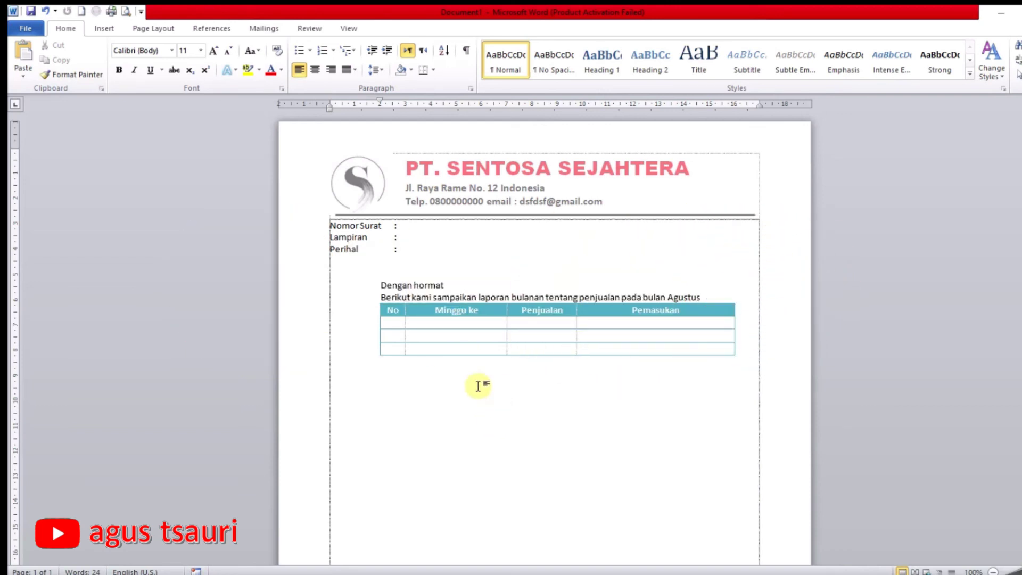
key("Return")
Step: Type the closing sentence 'Demikian laporan hasil penjualan biulan Agustus' below the table
type("dEMI")
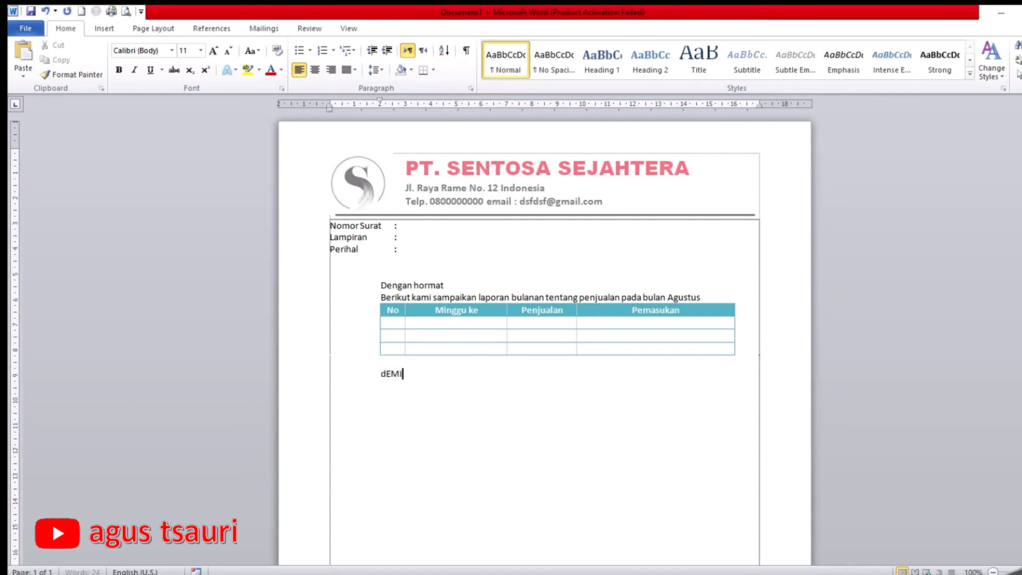
key("BackSpace")
key("BackSpace")
key("BackSpace")
key("BackSpace")
type("D")
type(" han")
key("BackSpace")
type("l ")
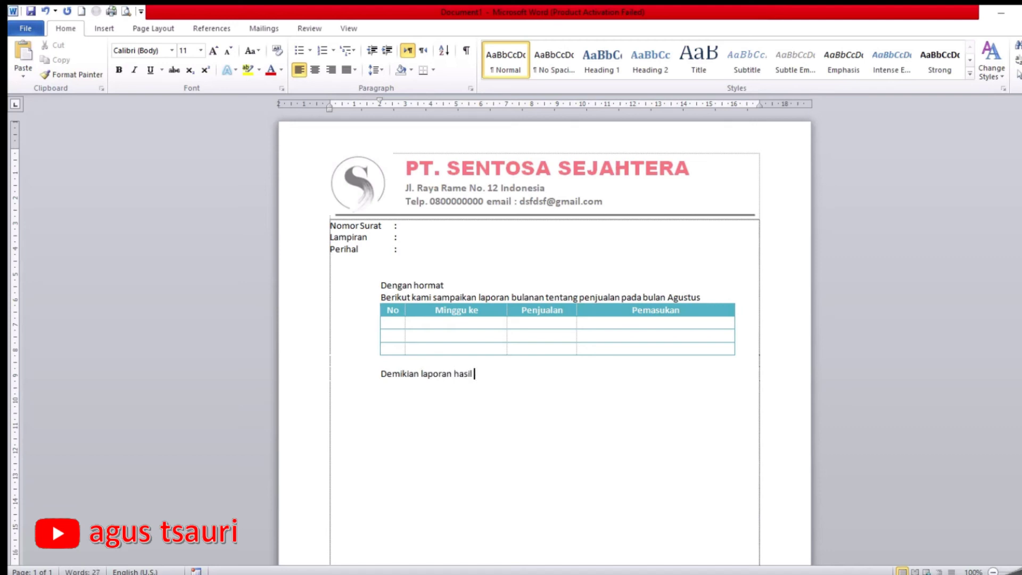
type("penjualan")
type(" biulan Agustus")
key("Return")
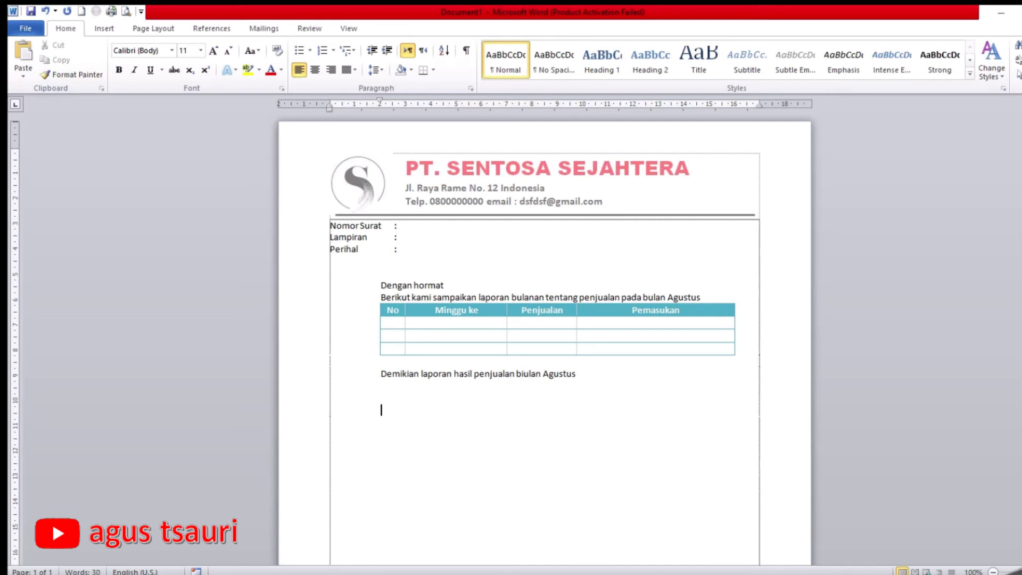
Step: Add 'Kepala Bidang' with the date line 'Indonesia, 29 Speteber 2021' above it
type("K")
type("la ")
type("Bidang")
left_click(405, 400)
type("Indonesia, 29 S")
type(" 2021")
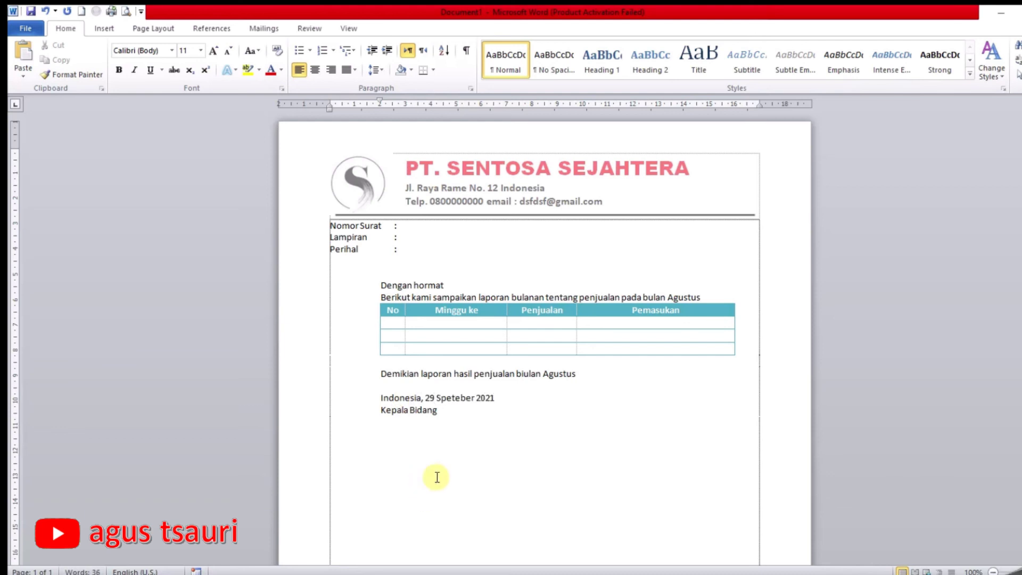
left_click(443, 412)
key("Return")
key("BackSpace")
key("BackSpace")
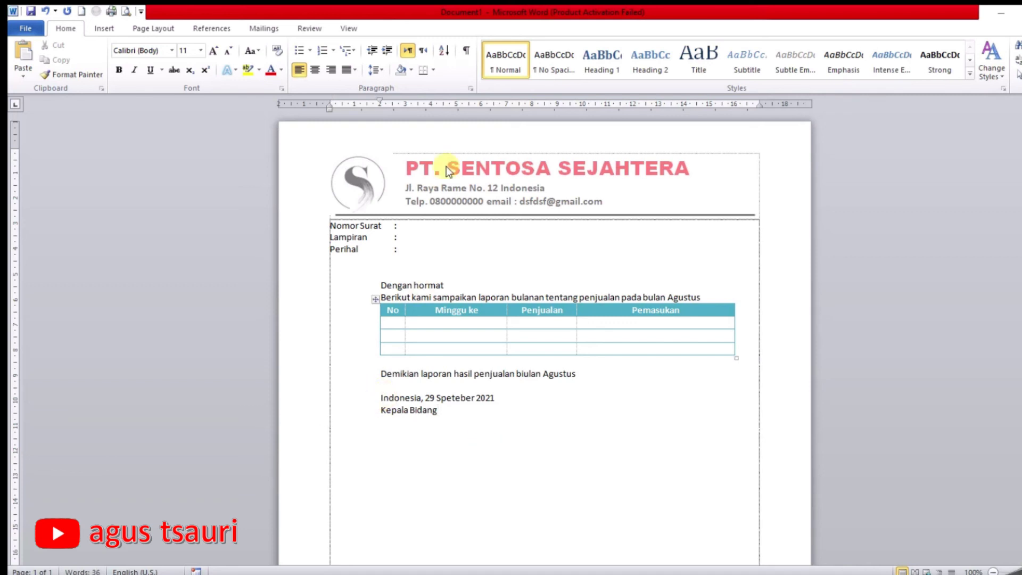
Step: Indent the date line to about 12 cm and copy that indent to Kepala Bidang with Format Painter
left_click_drag(380, 100, 644, 199)
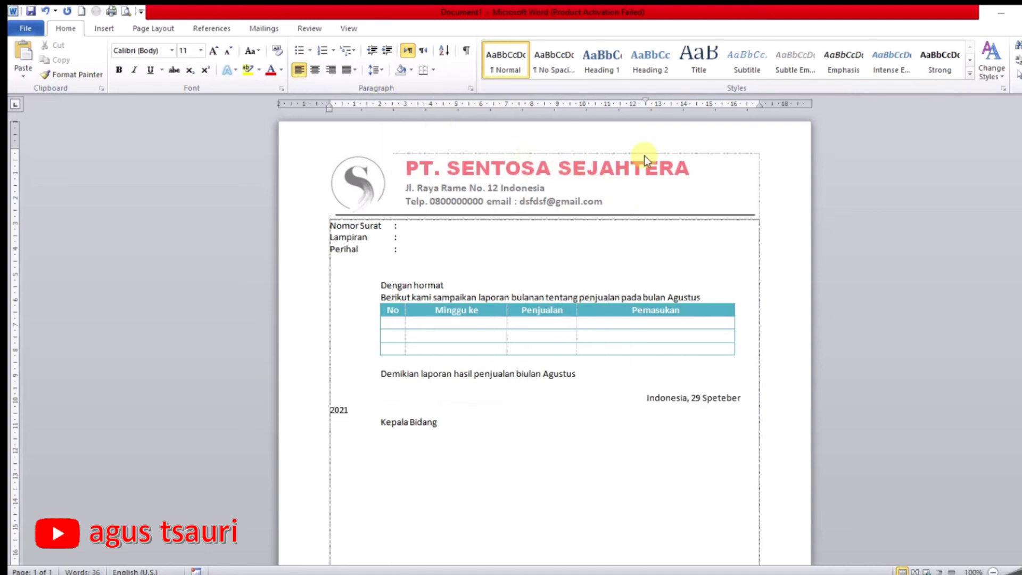
left_click_drag(647, 104, 633, 104)
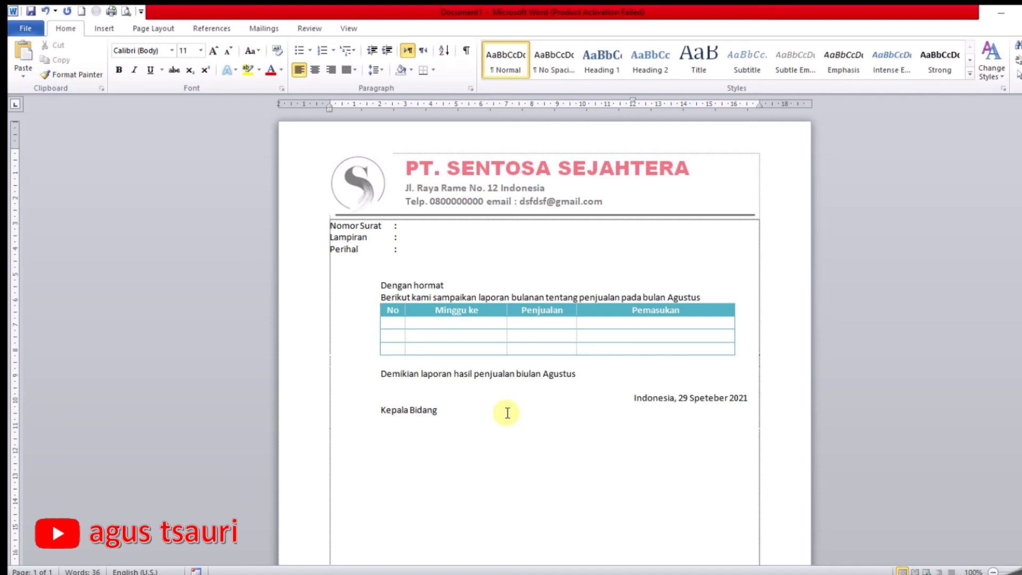
left_click(381, 409)
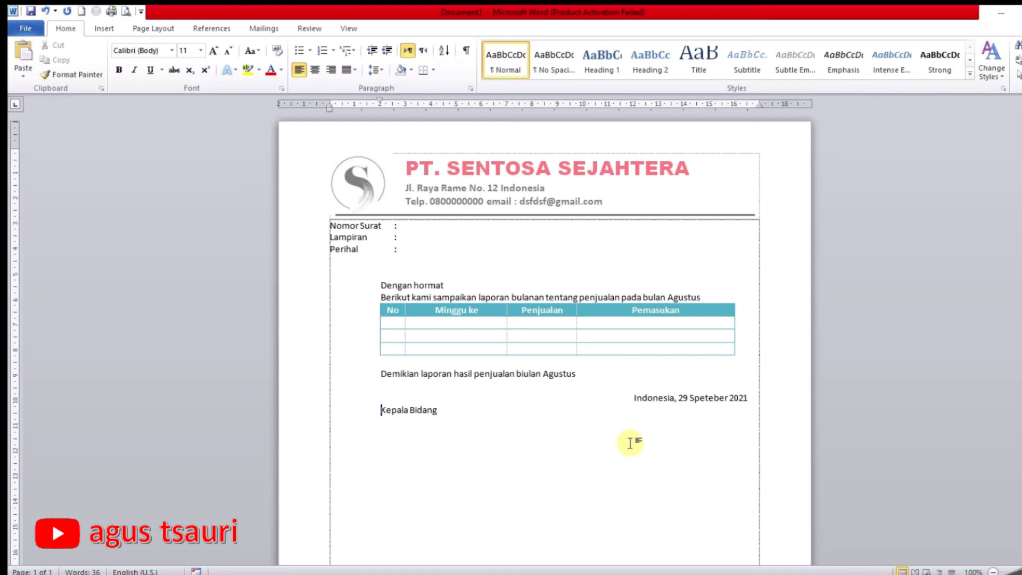
left_click(447, 412)
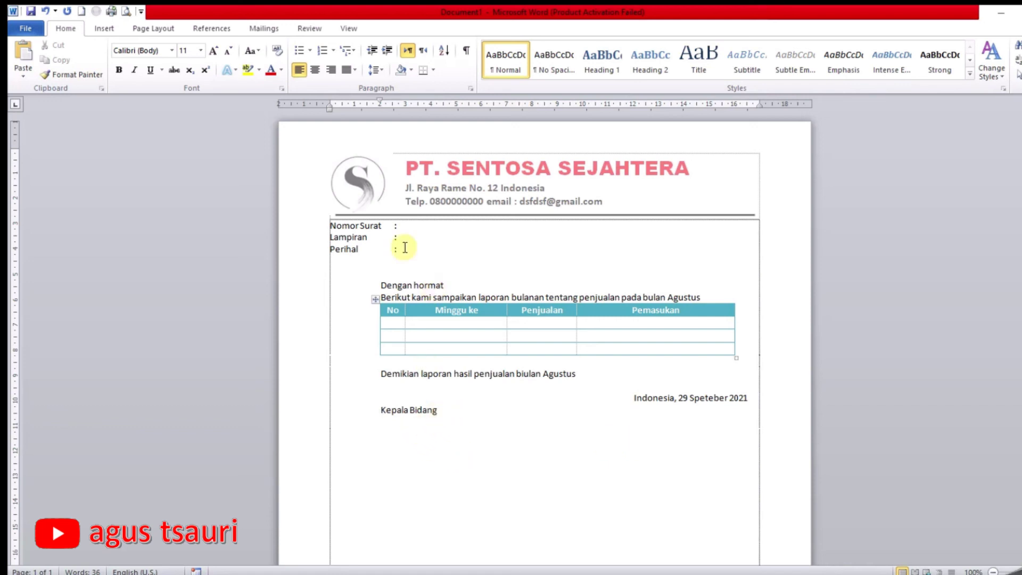
left_click(380, 412)
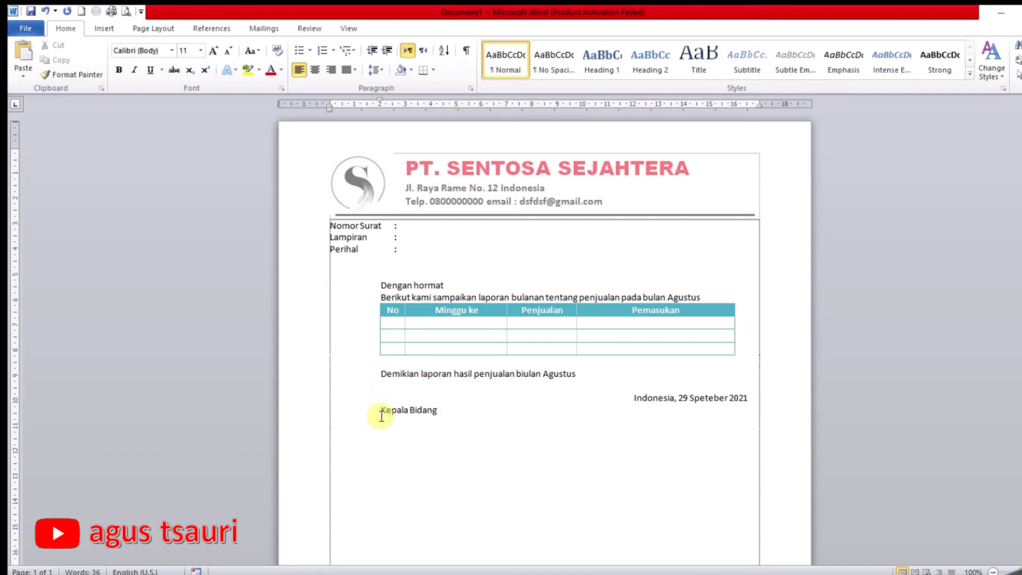
left_click(636, 398)
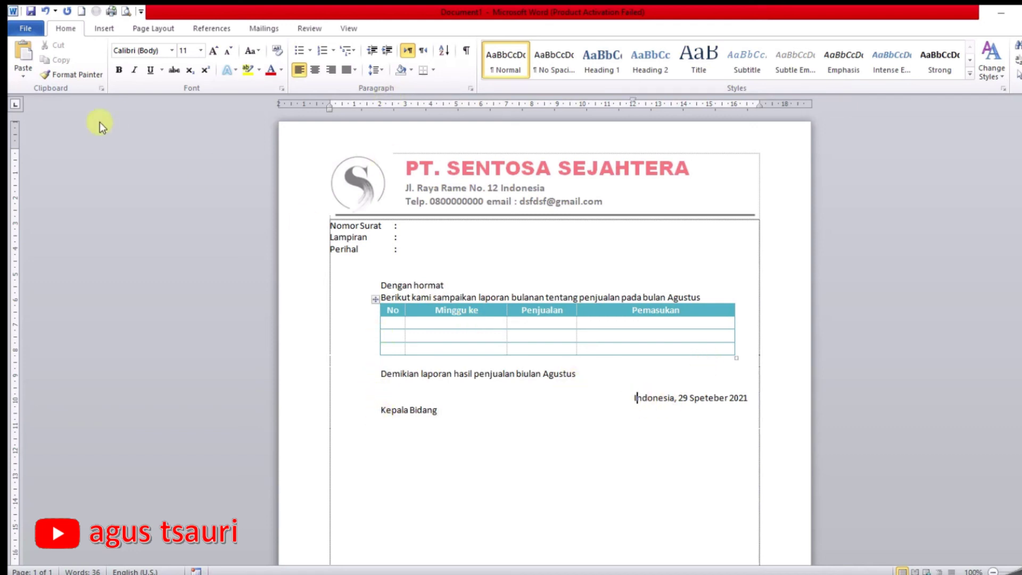
left_click(79, 75)
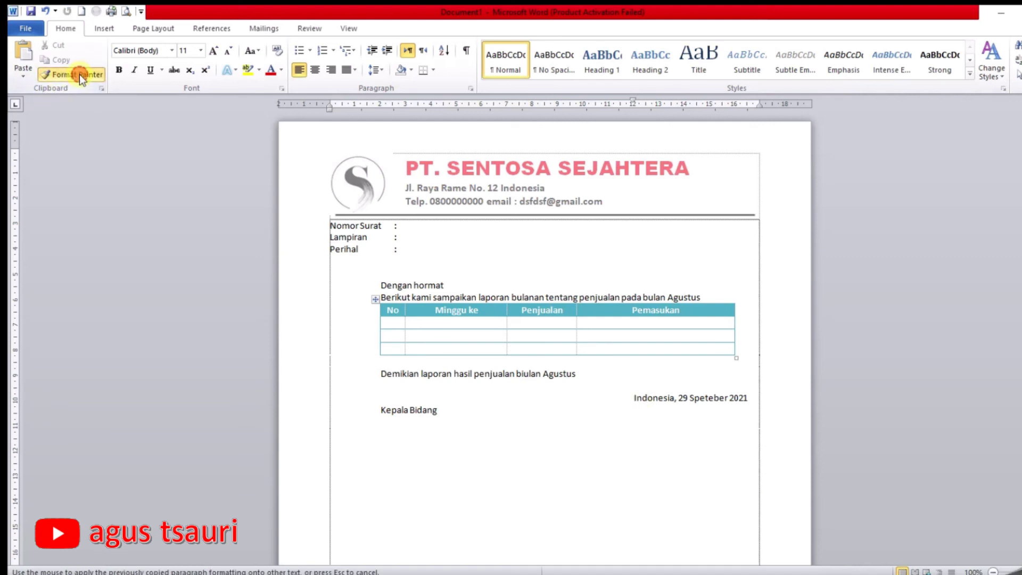
left_click(394, 410)
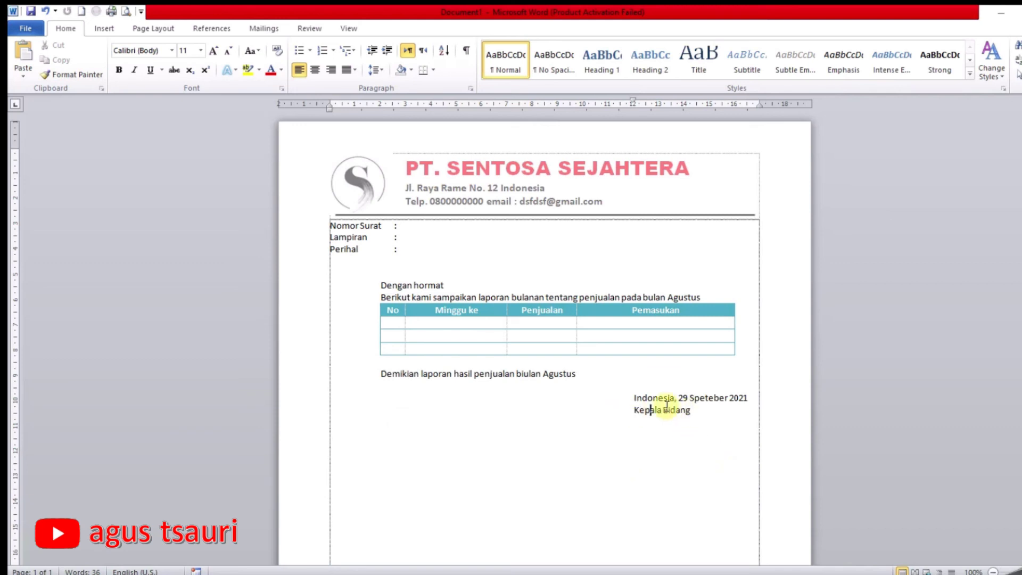
Step: Add a line below Kepala Bidang and type the signatory's name
left_click(643, 399)
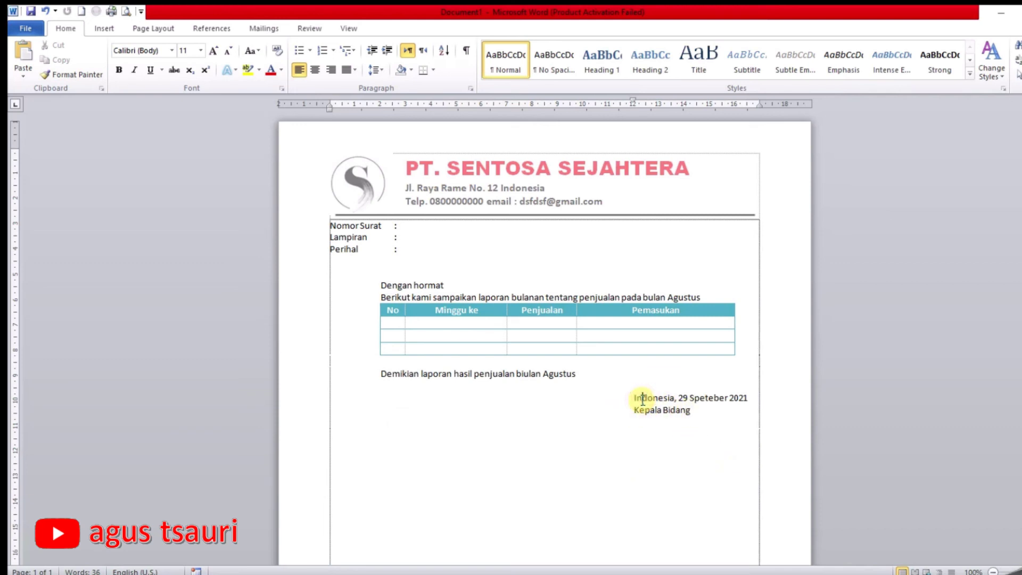
left_click(715, 411)
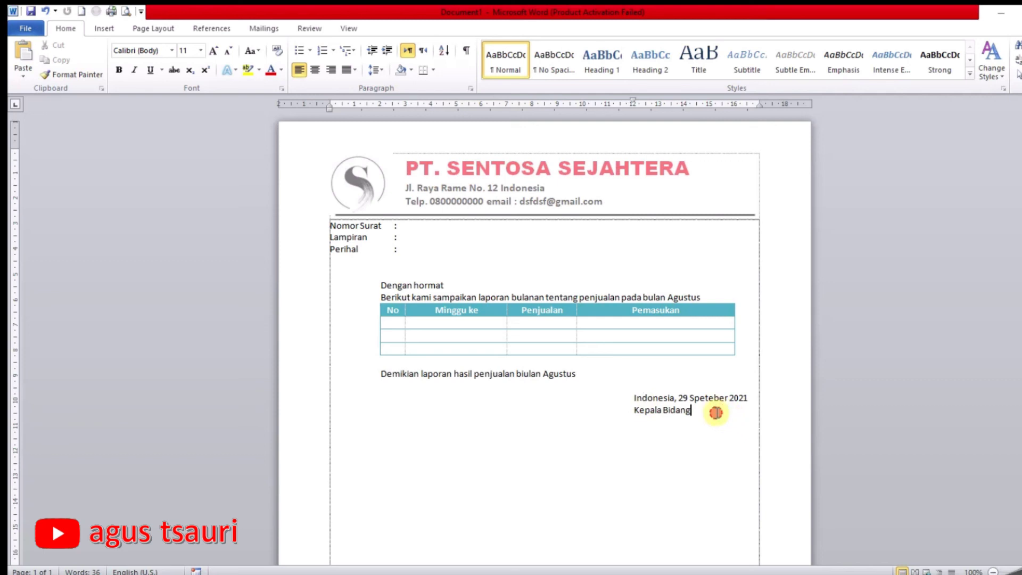
key("Return")
key("Return")
key("Return")
key("Return")
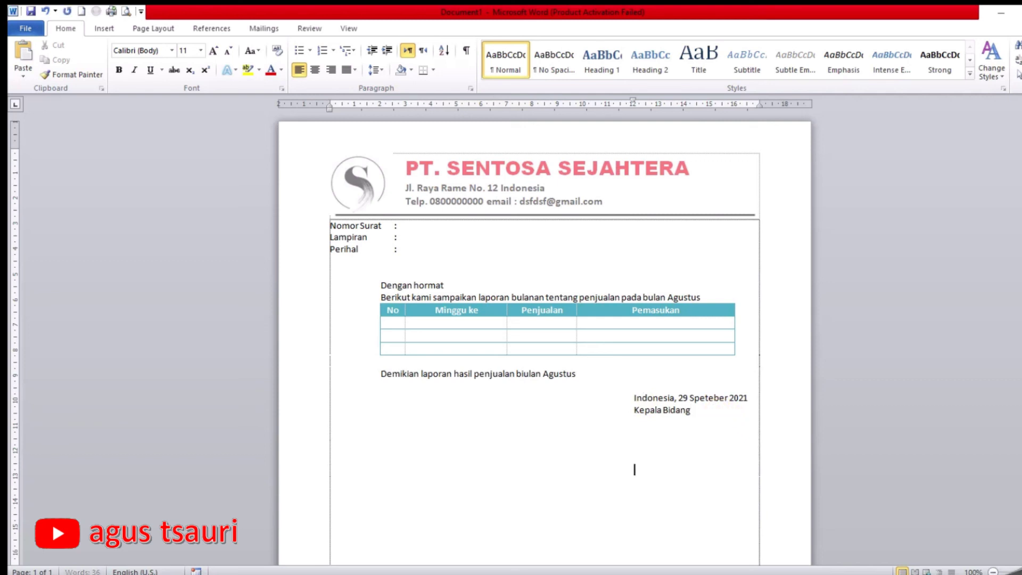
type("ABDUL")
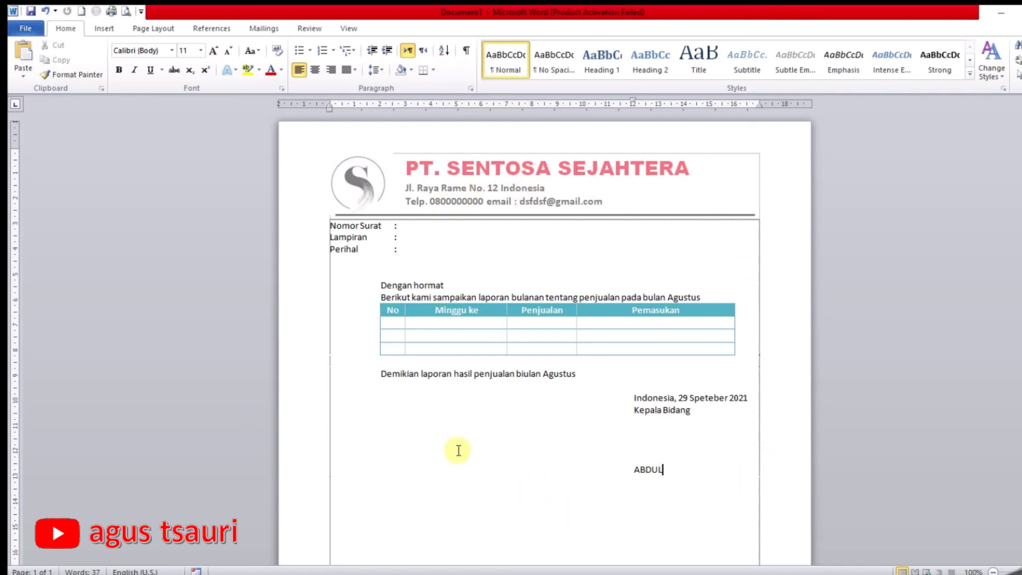
Step: Place the caret in the blank signature space below 'Kepala Bidang', then go to the File menu
left_click(645, 446)
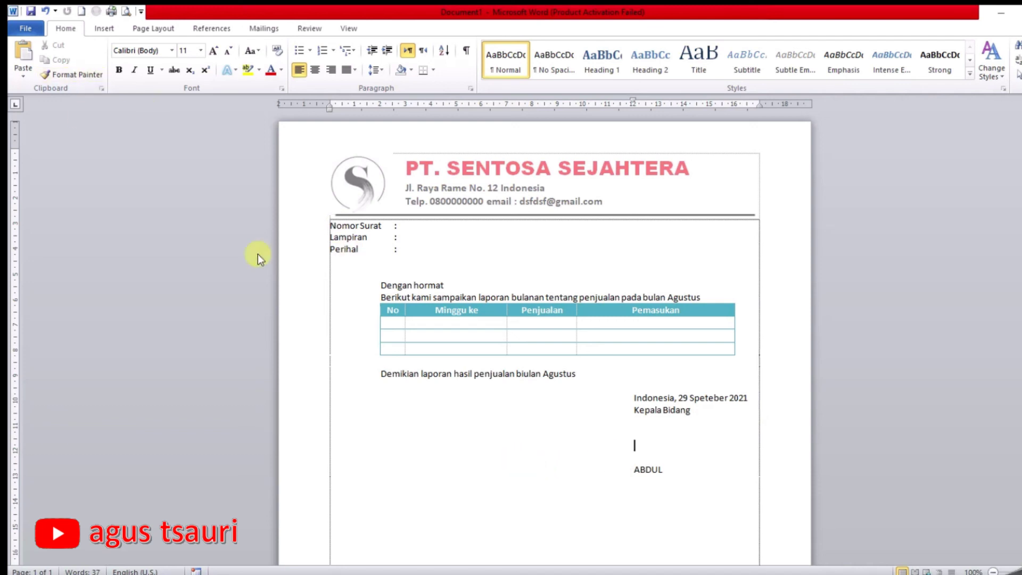
left_click(23, 29)
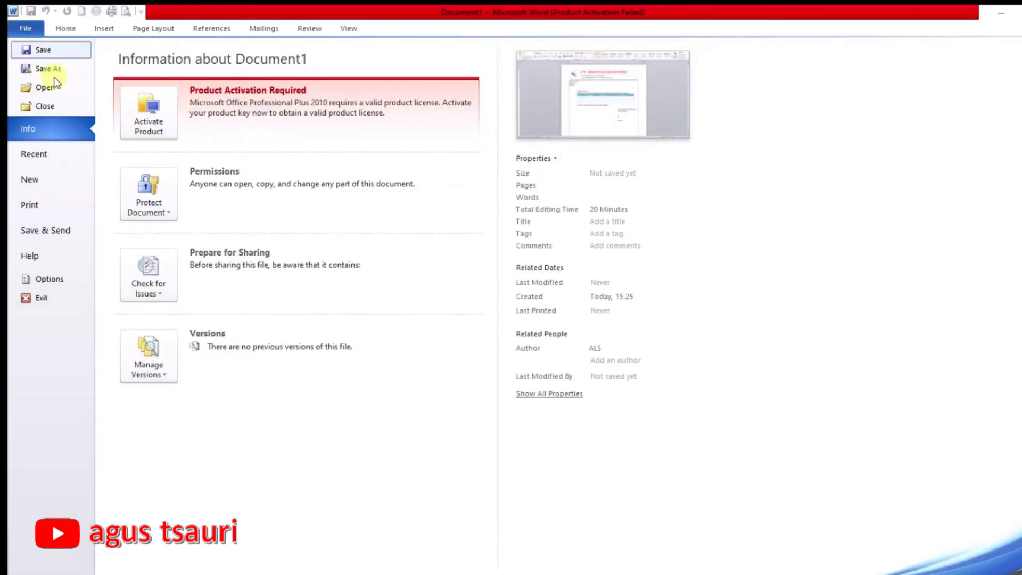
Step: Start a Save As with PDF as the file type and the name 'surat'
left_click(53, 73)
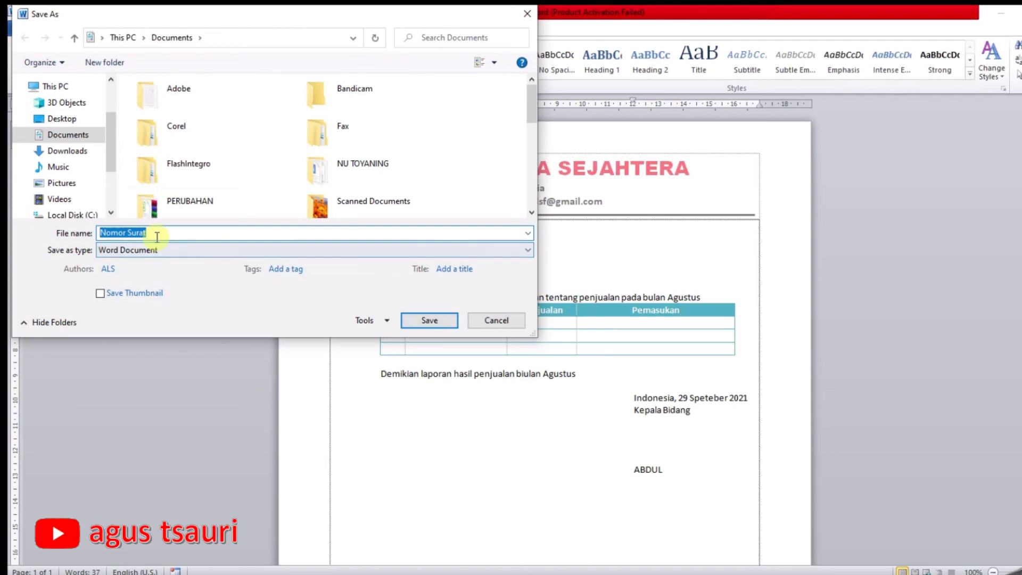
left_click(161, 249)
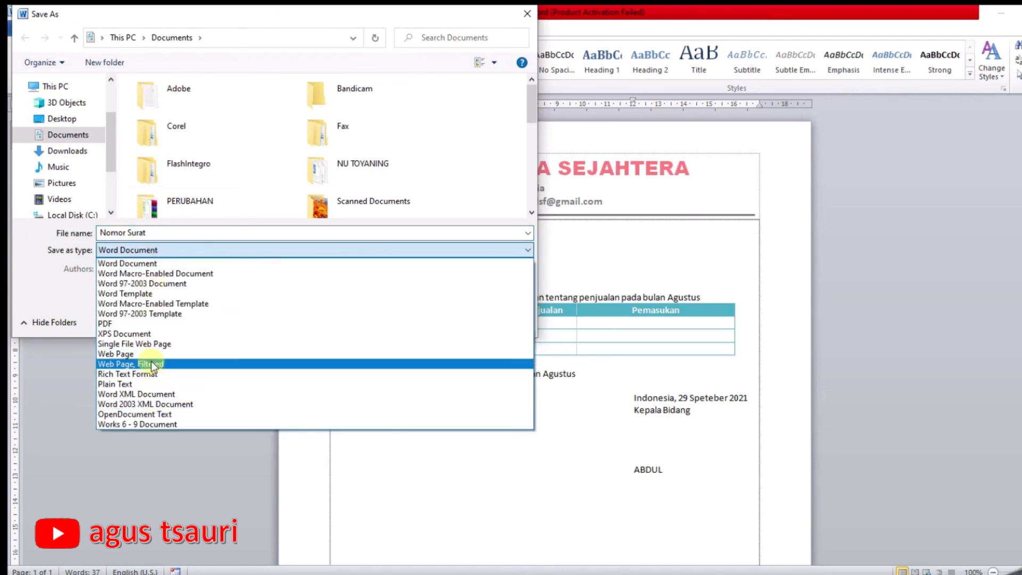
left_click(147, 322)
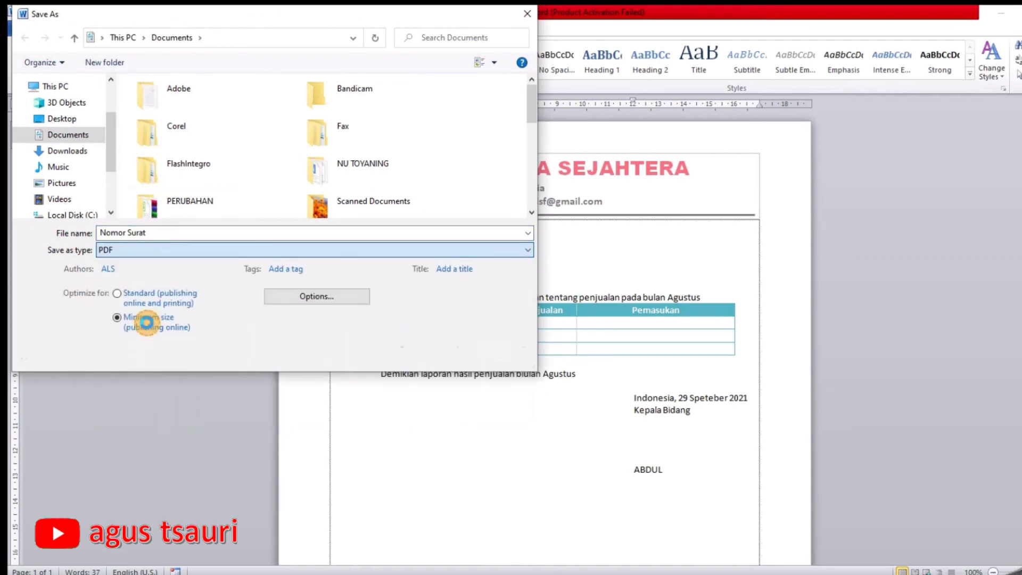
triple_click(152, 234)
type("su")
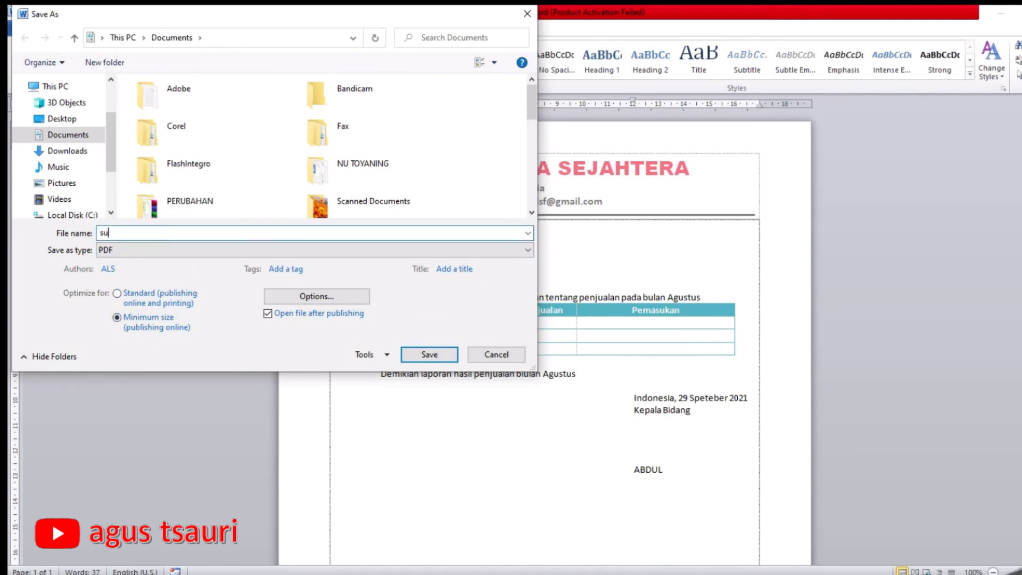
Step: Publish surat.pdf into the Downloads\ok folder and open the exported file
left_click(65, 150)
left_click(175, 142)
double_click(176, 144)
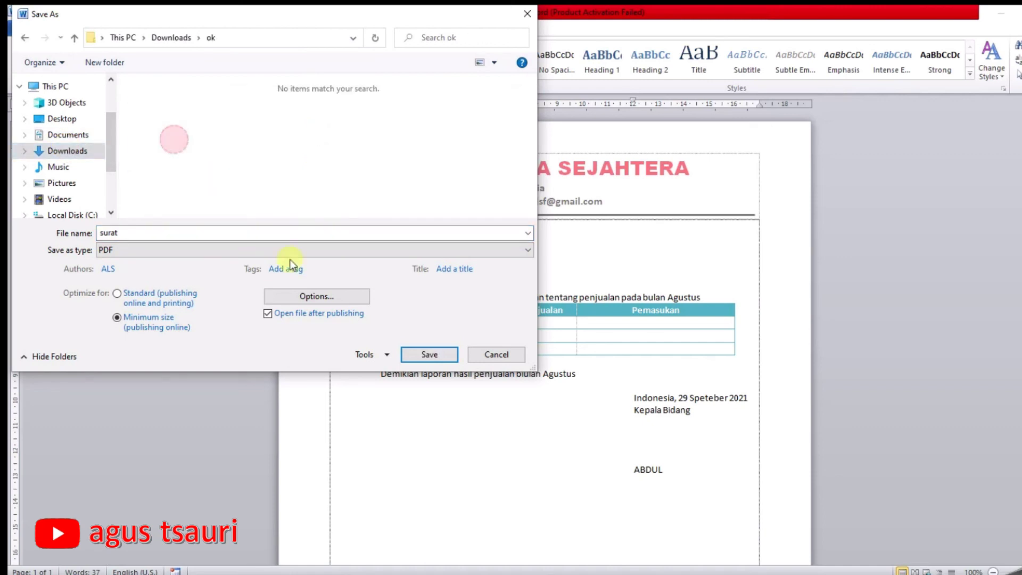
left_click(422, 356)
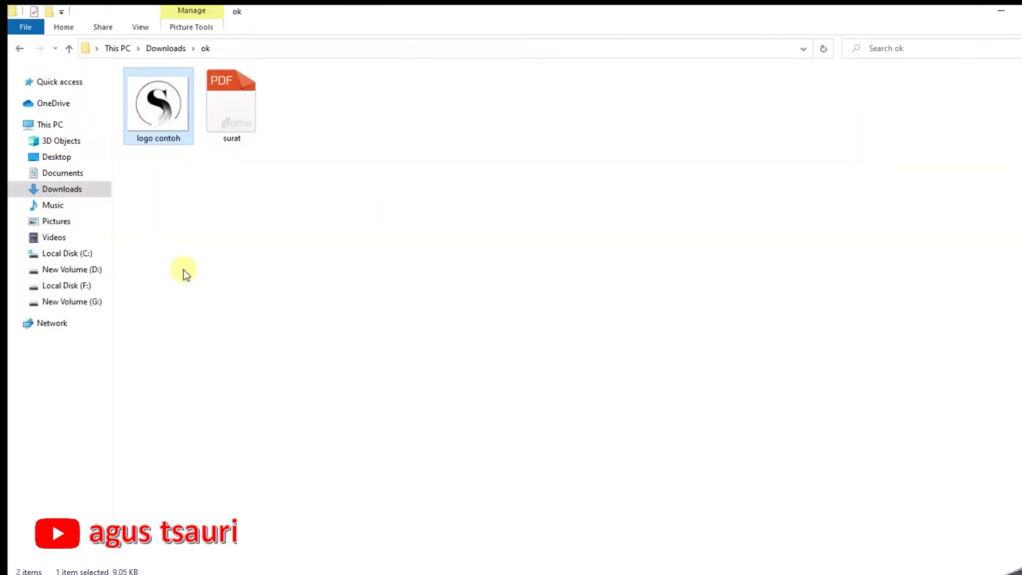
double_click(226, 130)
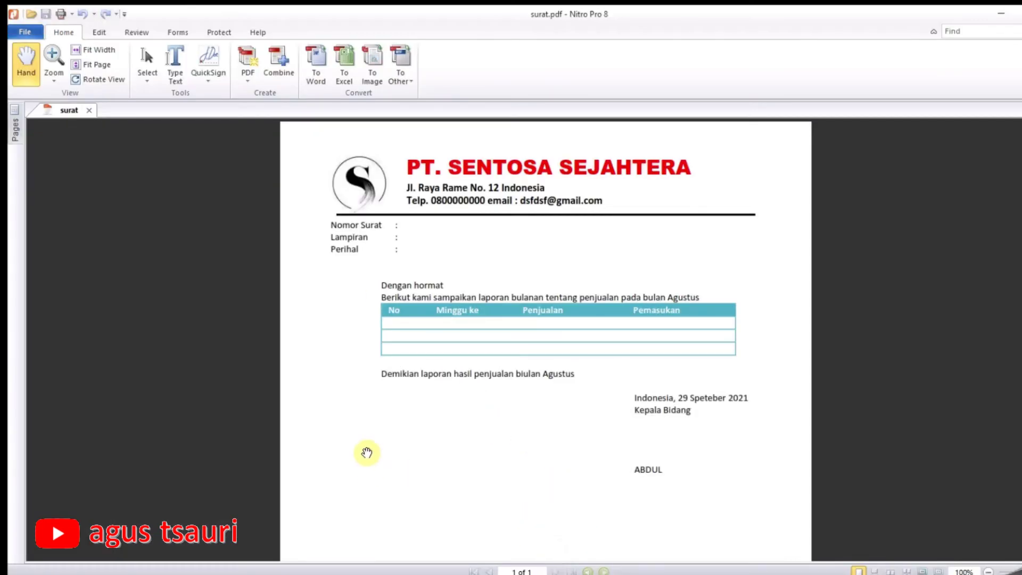
Step: Scroll up and down through surat.pdf in Nitro Pro 8 to check the letter's layout
scroll(454, 497, "down", 5)
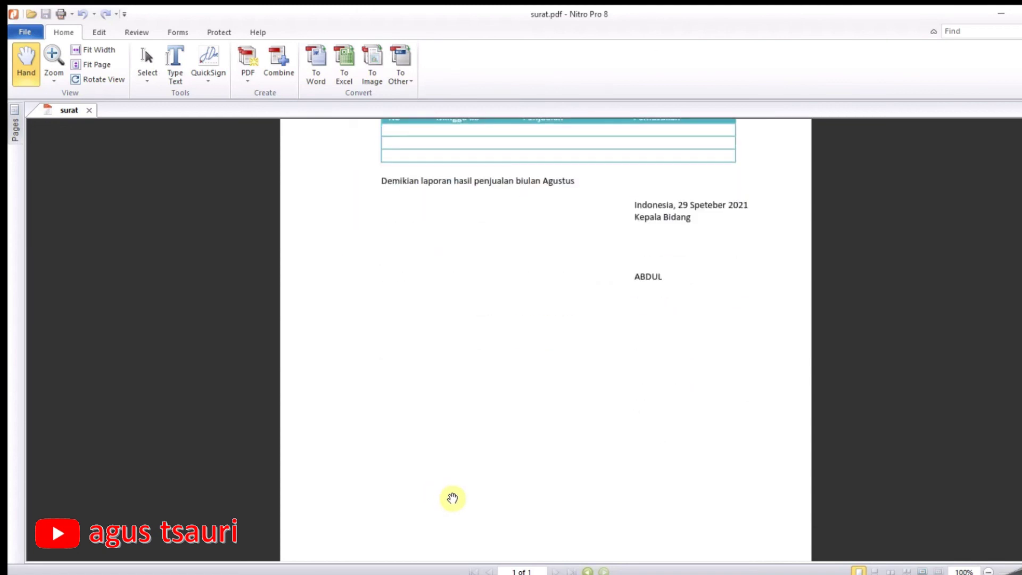
scroll(453, 498, "up", 3)
scroll(453, 499, "up", 1)
scroll(454, 491, "up", 1)
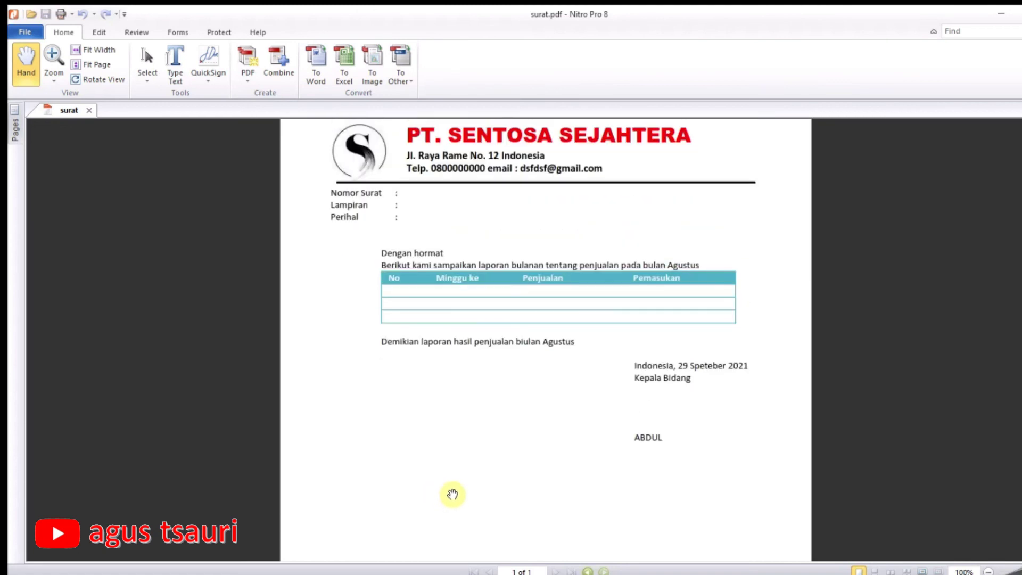
scroll(555, 343, "down", 1)
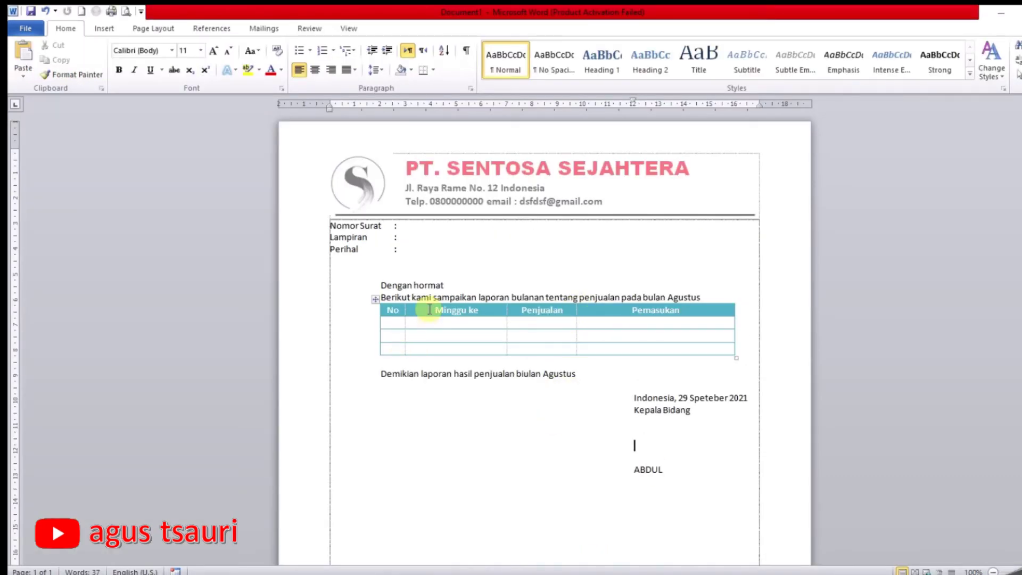
left_click_drag(429, 310, 434, 337)
left_click(425, 359)
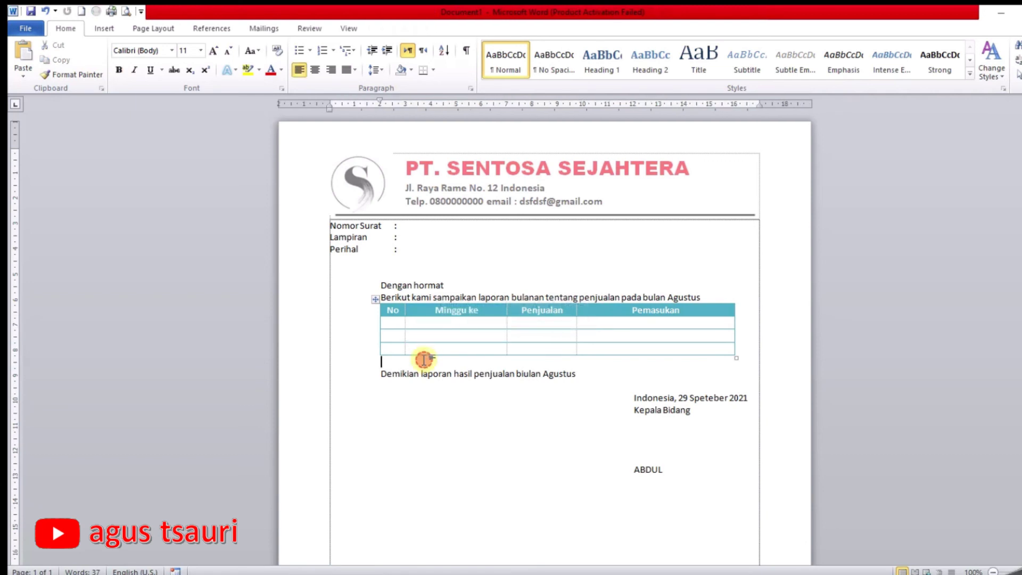